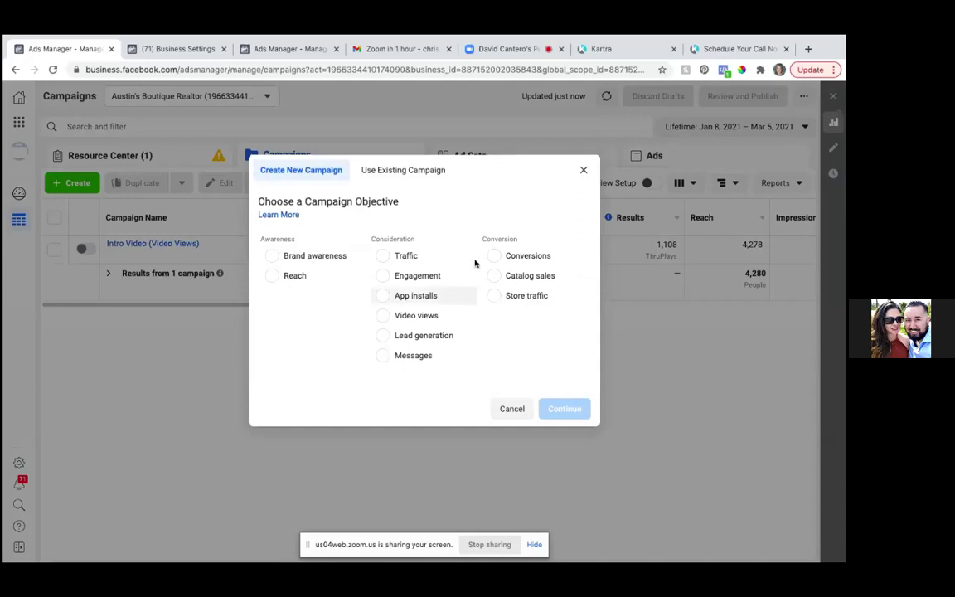
- Choose Conversions as the campaign objective and expand the optional campaign naming section
click(494, 257)
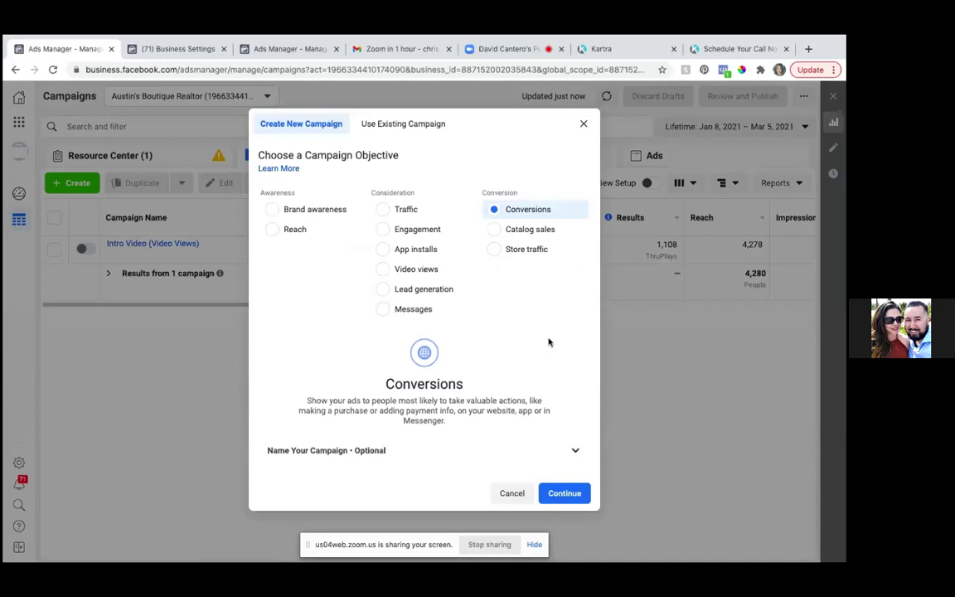
click(575, 452)
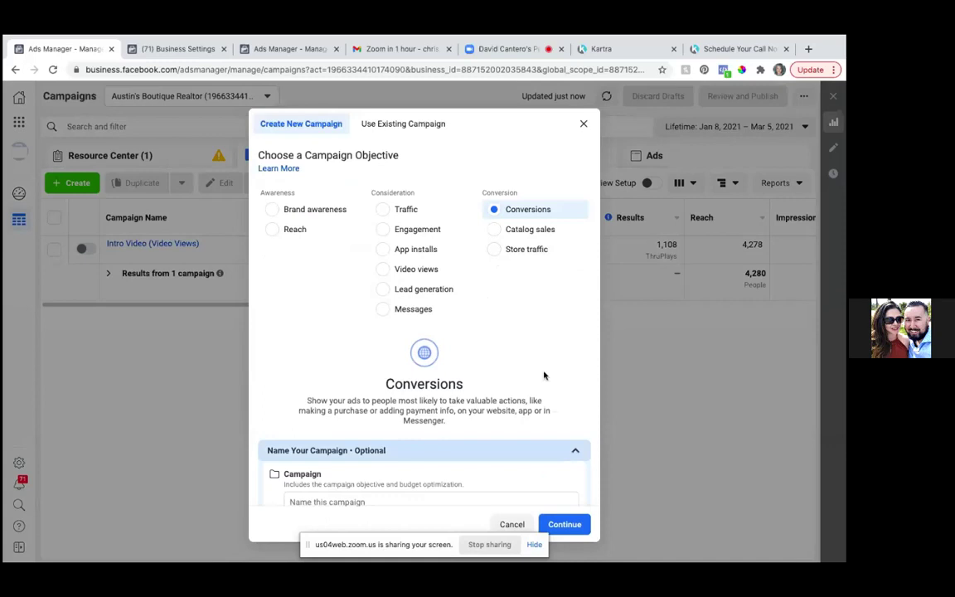
- Enter 'Seller Guide Leads Hummer (Conversions)' as the campaign name
scroll(543, 376, down, 5)
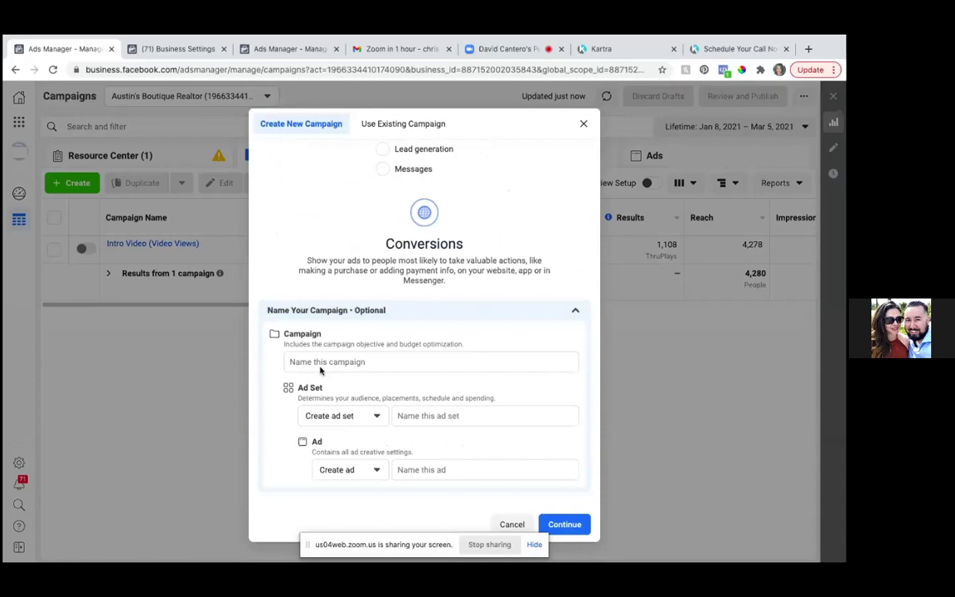
click(322, 359)
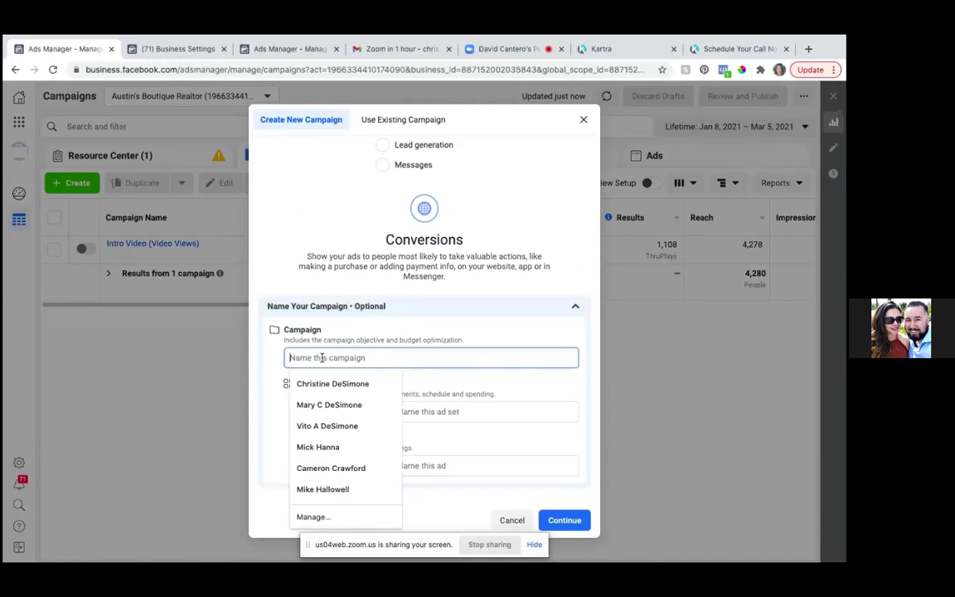
text(Seller)
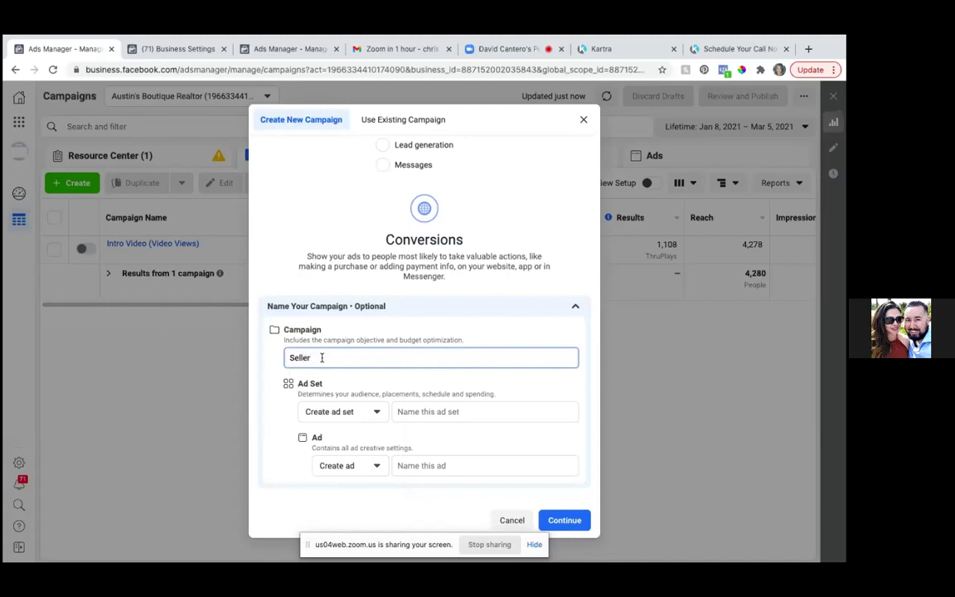
text( Guide Leads Hummer)
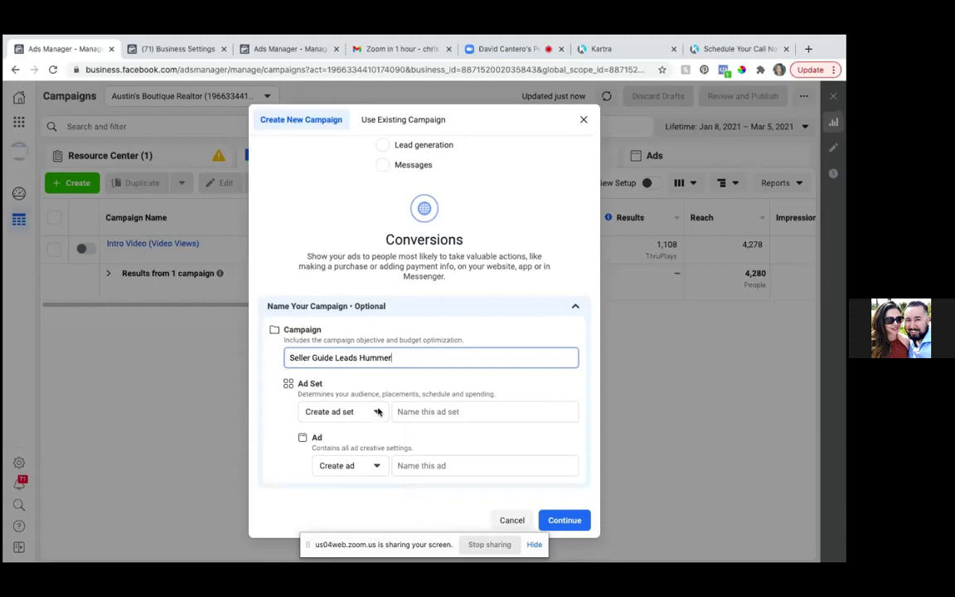
text( (Conversions))
- Name the ad set 'Austin + 25 miles'
click(420, 411)
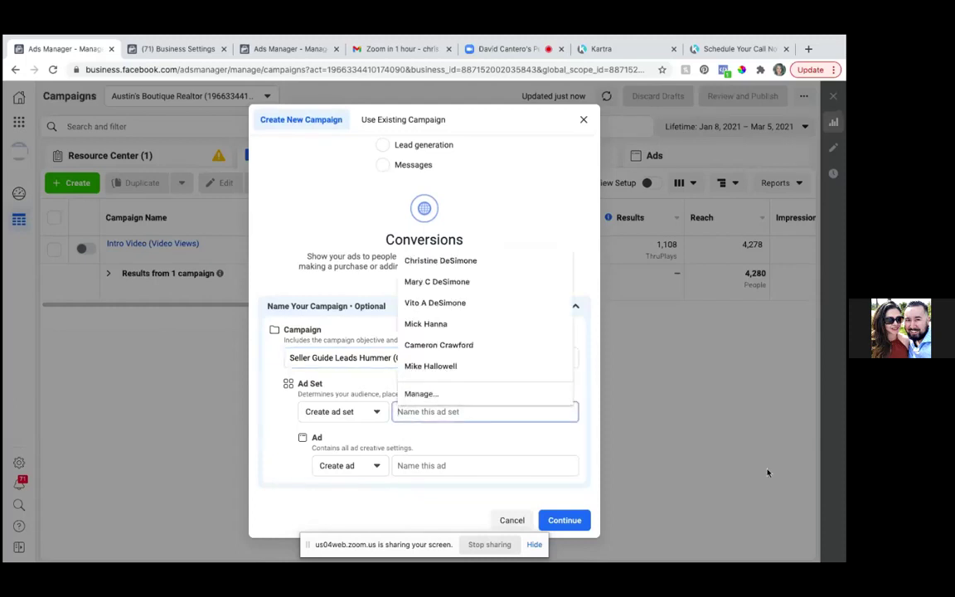
text(25 mi)
key(BackSpace)
key(BackSpace)
key(BackSpace)
key(BackSpace)
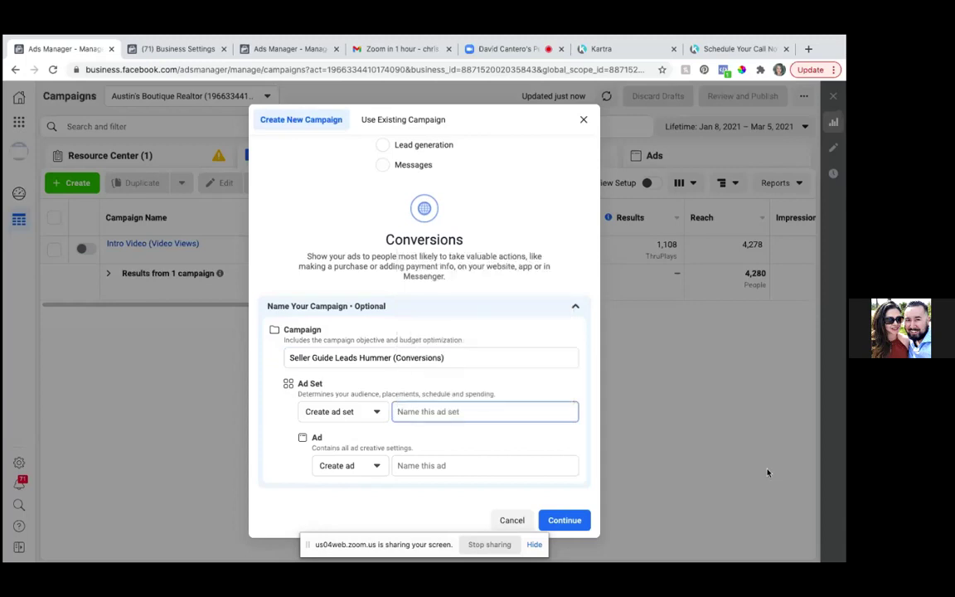
text(Austin + 25 miles)
- Name the ad 'Seller Guide Leads Hummer (Conversions)' and create the draft campaign
click(377, 468)
click(408, 466)
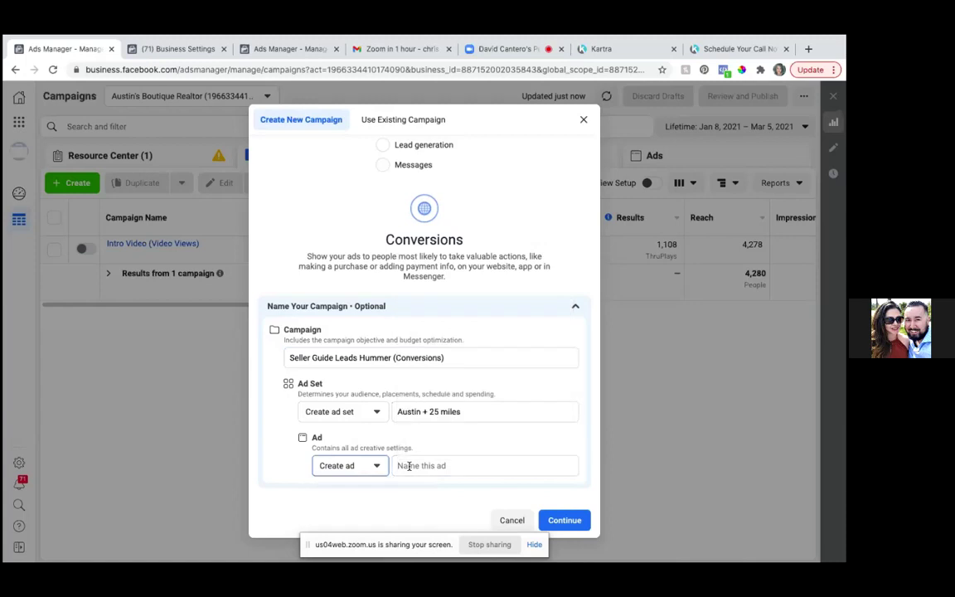
click(401, 466)
text(Seller)
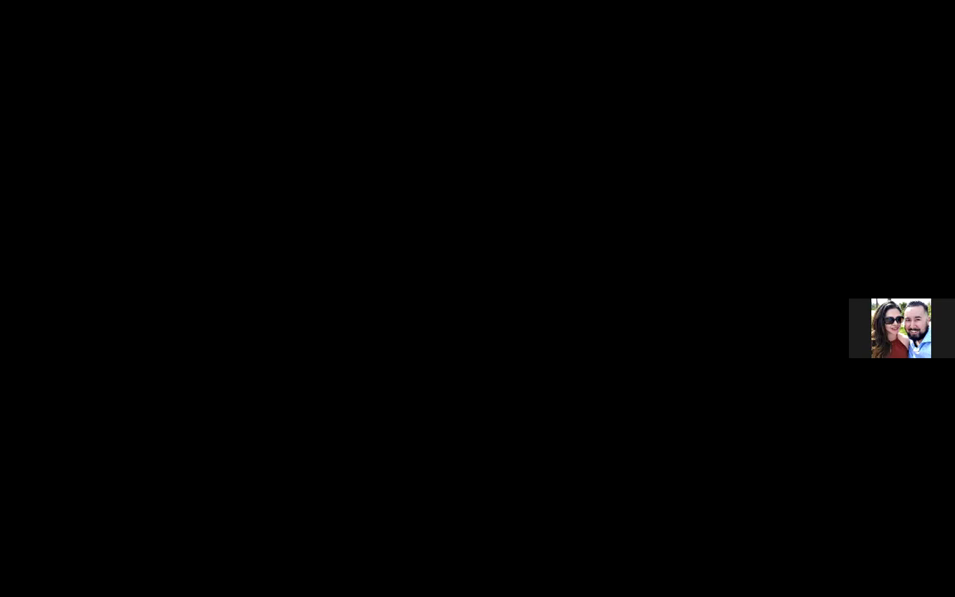
text(Guide Leads Hummer (Conversions))
click(565, 519)
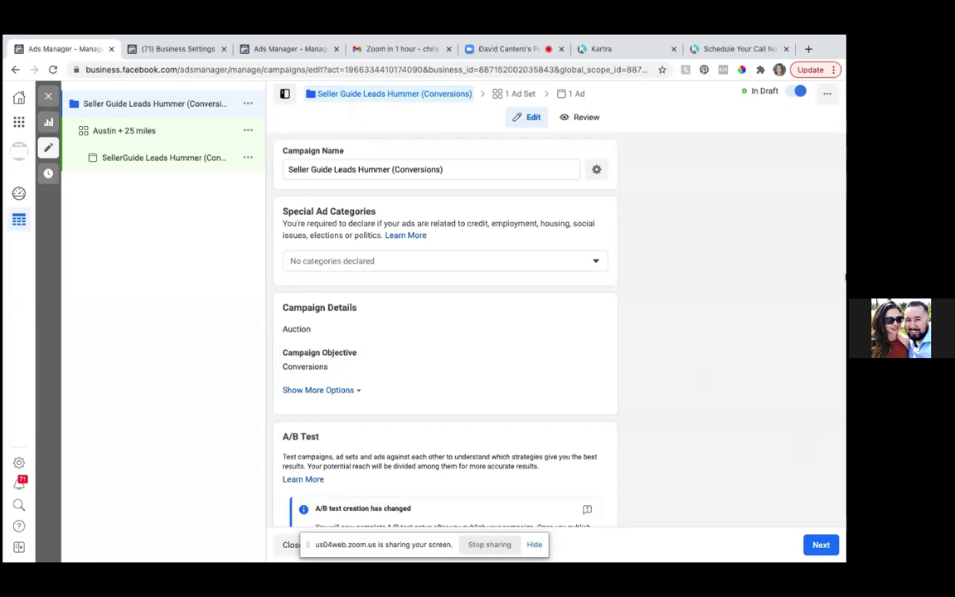
- Declare Housing as the campaign's special ad category
click(598, 262)
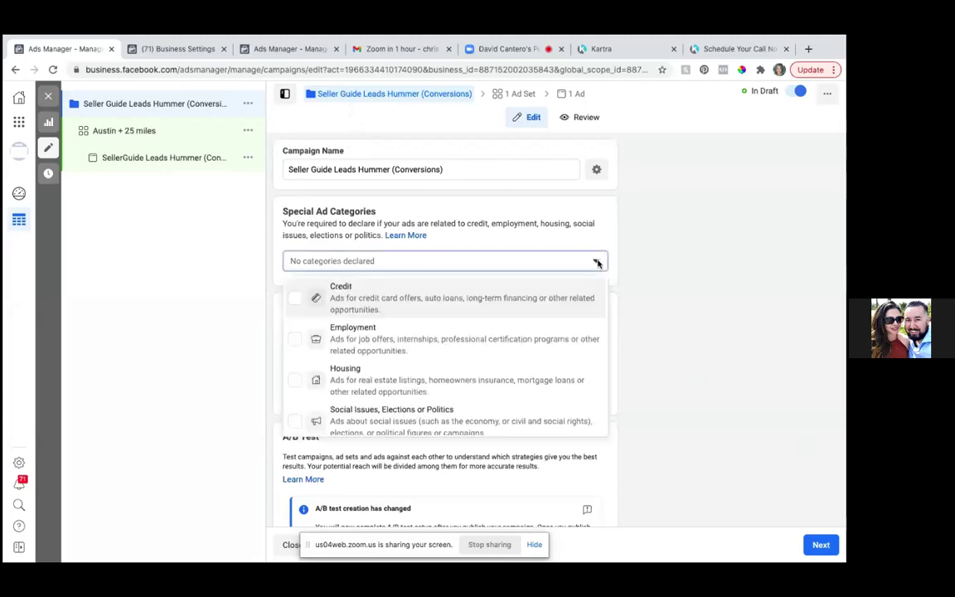
click(294, 380)
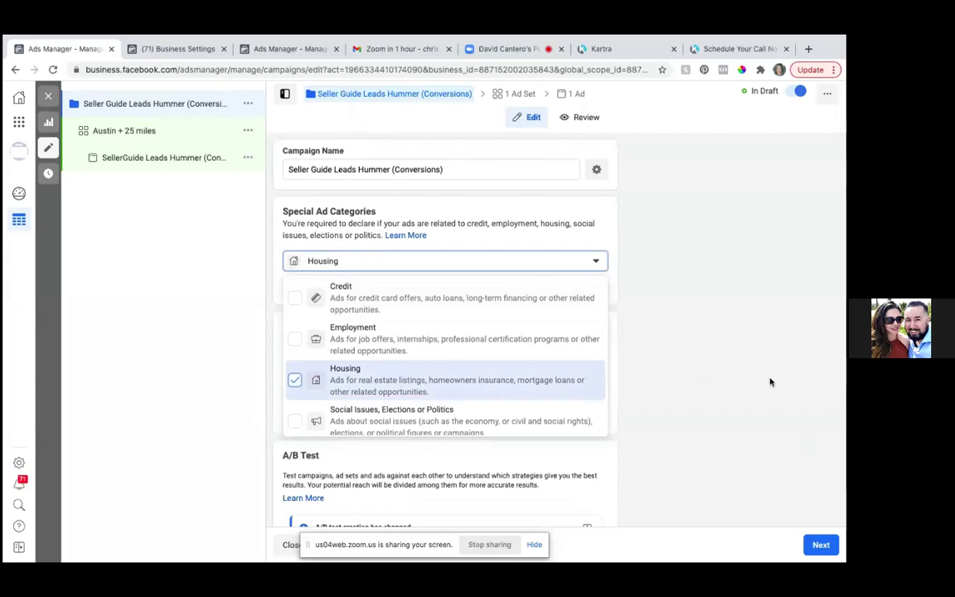
scroll(561, 365, down, 1)
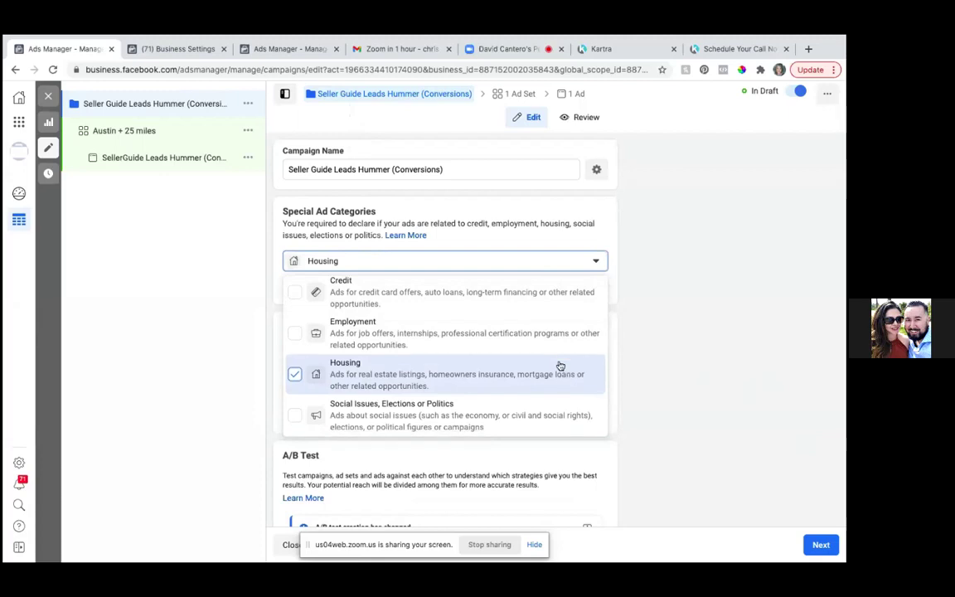
scroll(560, 365, up, 1)
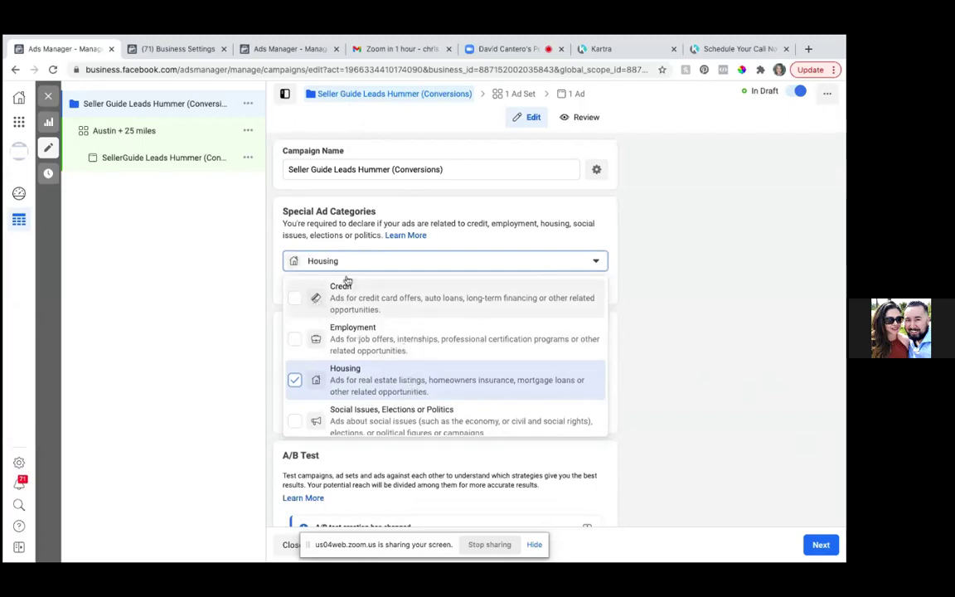
click(406, 235)
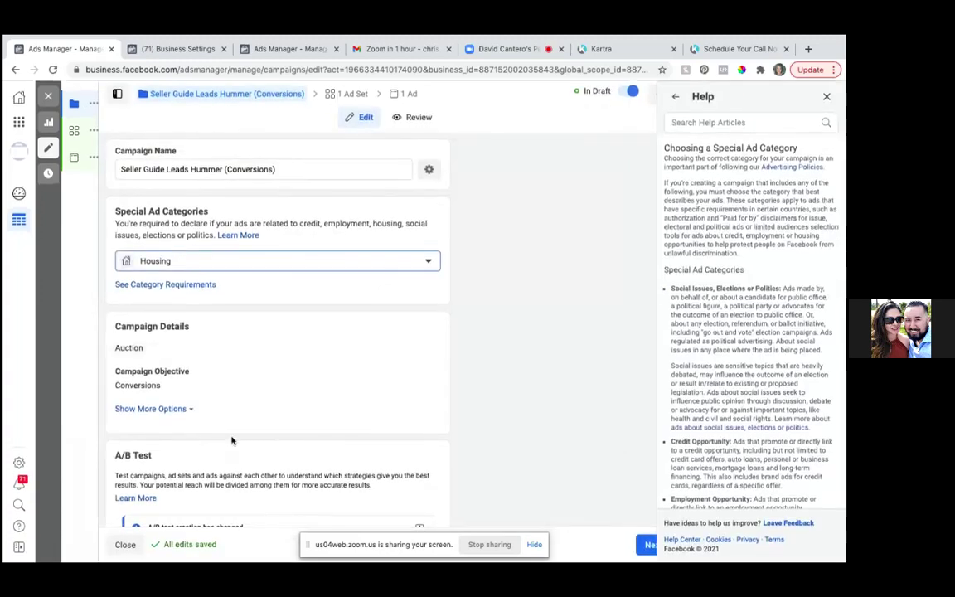
- Read through the 'Choosing a Special Ad Category' help article
scroll(231, 441, down, 1)
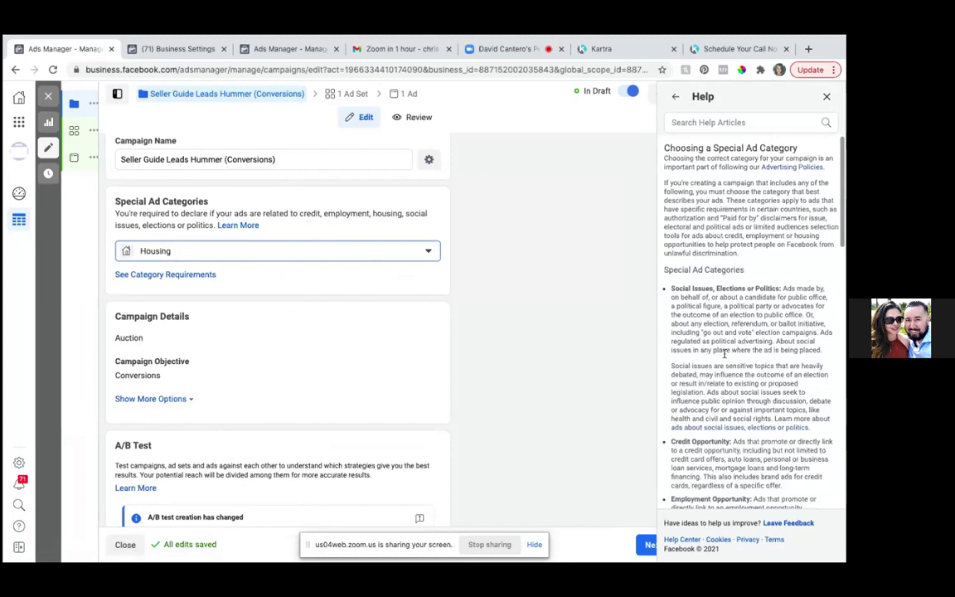
scroll(730, 354, down, 1)
scroll(729, 355, down, 10)
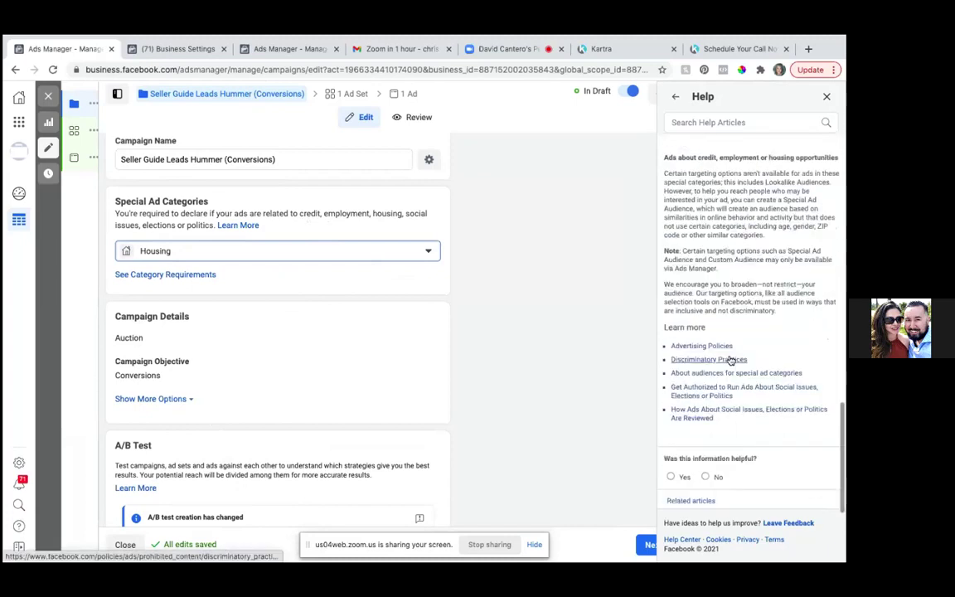
scroll(746, 356, up, 1)
scroll(746, 356, up, 1)
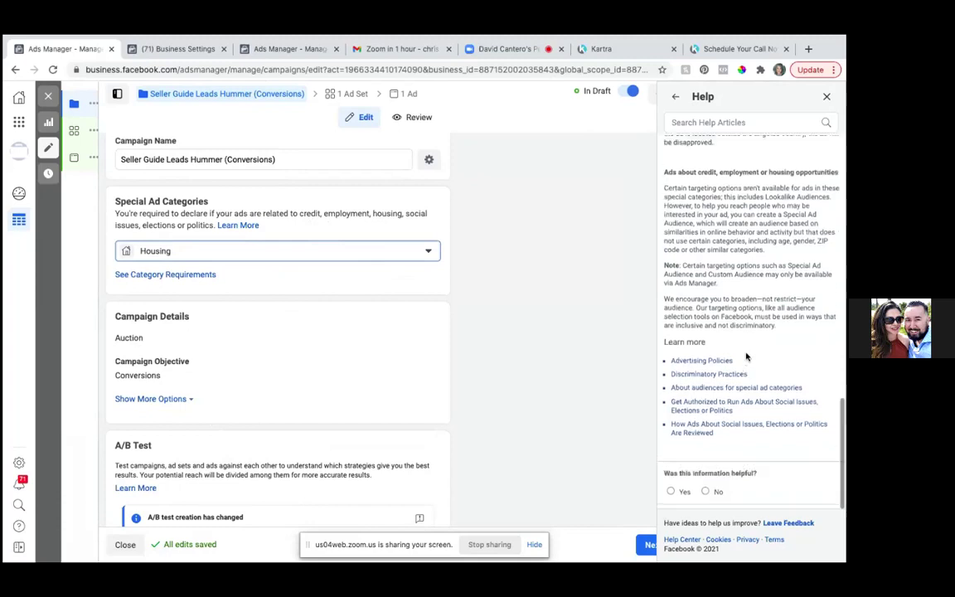
scroll(746, 356, up, 3)
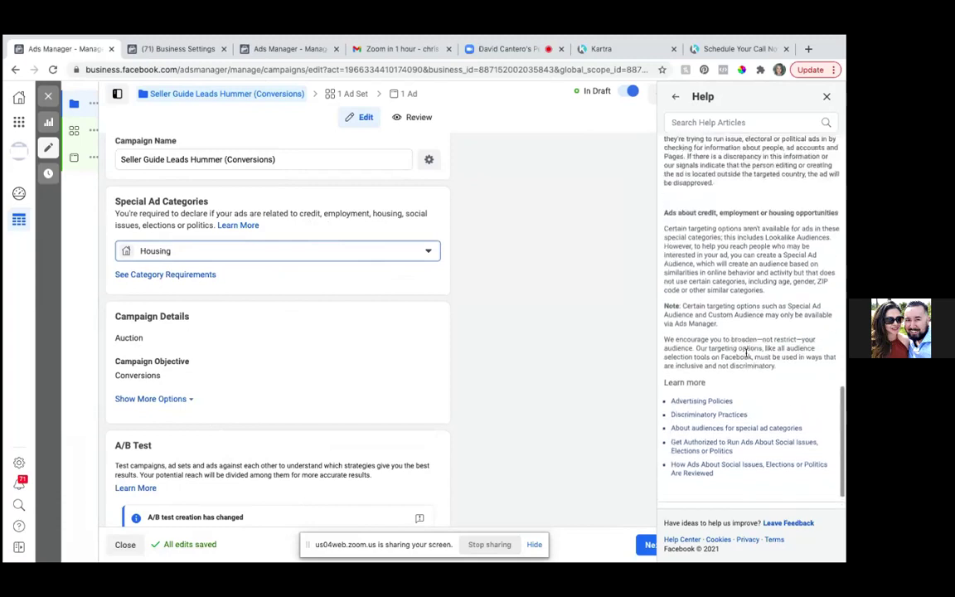
scroll(746, 354, down, 3)
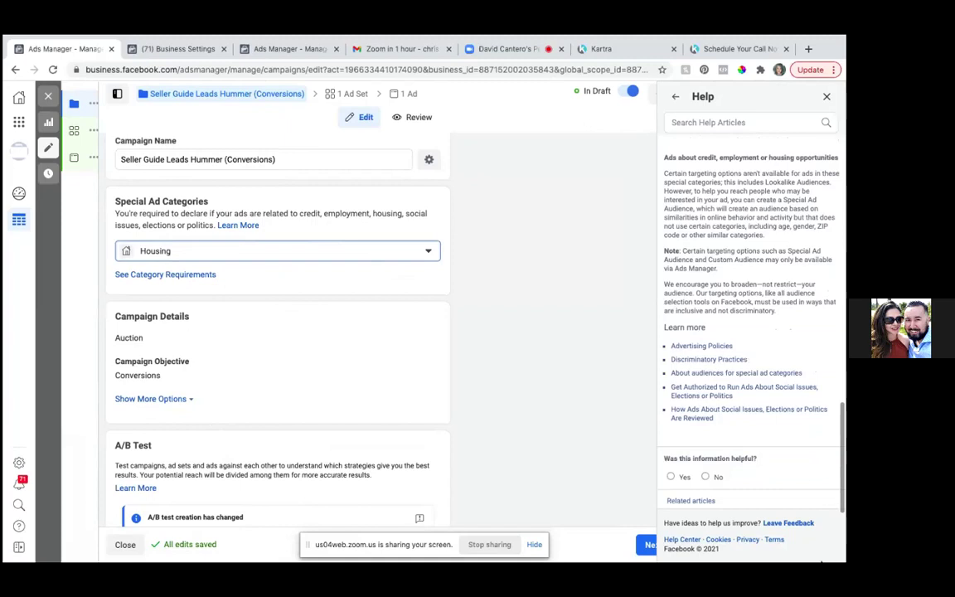
click(804, 561)
click(811, 546)
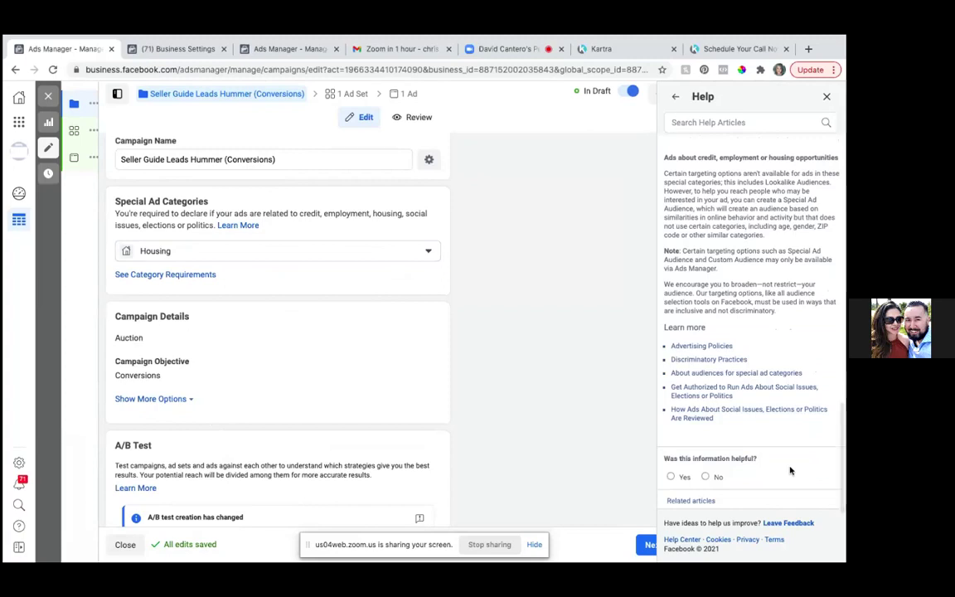
scroll(790, 470, up, 1)
scroll(790, 470, up, 6)
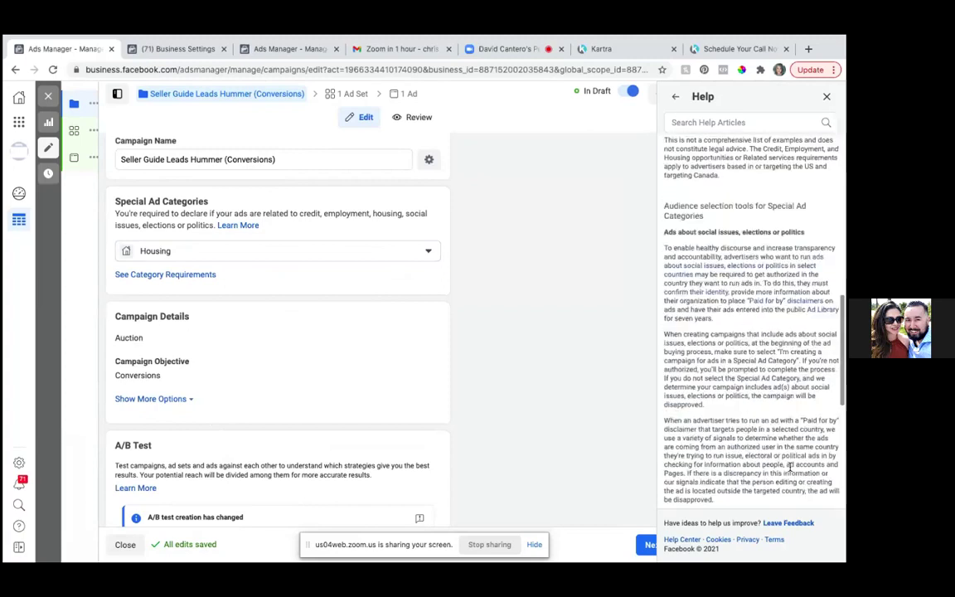
scroll(790, 470, up, 10)
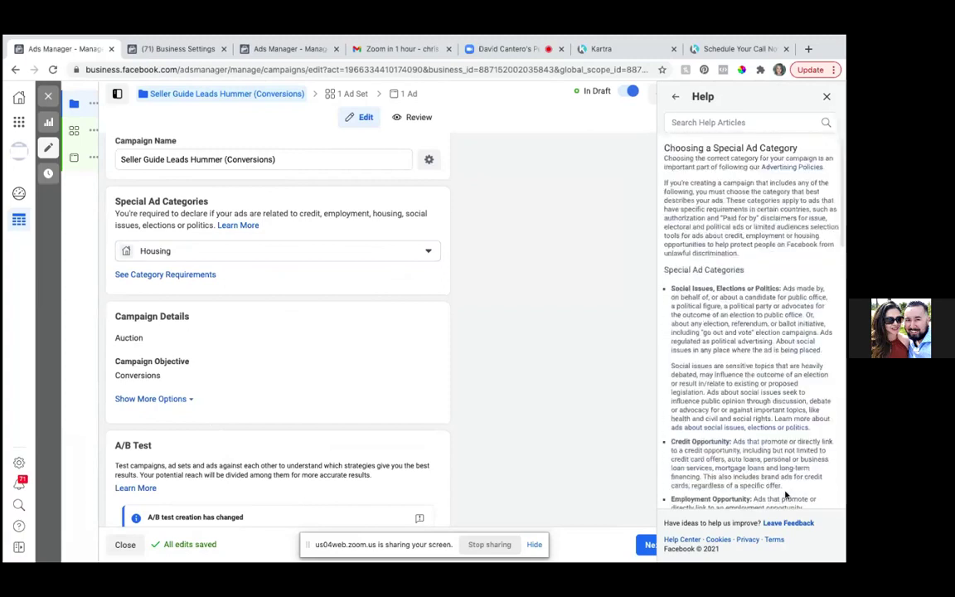
- Close the help article and continue to the 'Austin + 25 miles' ad set settings
click(827, 98)
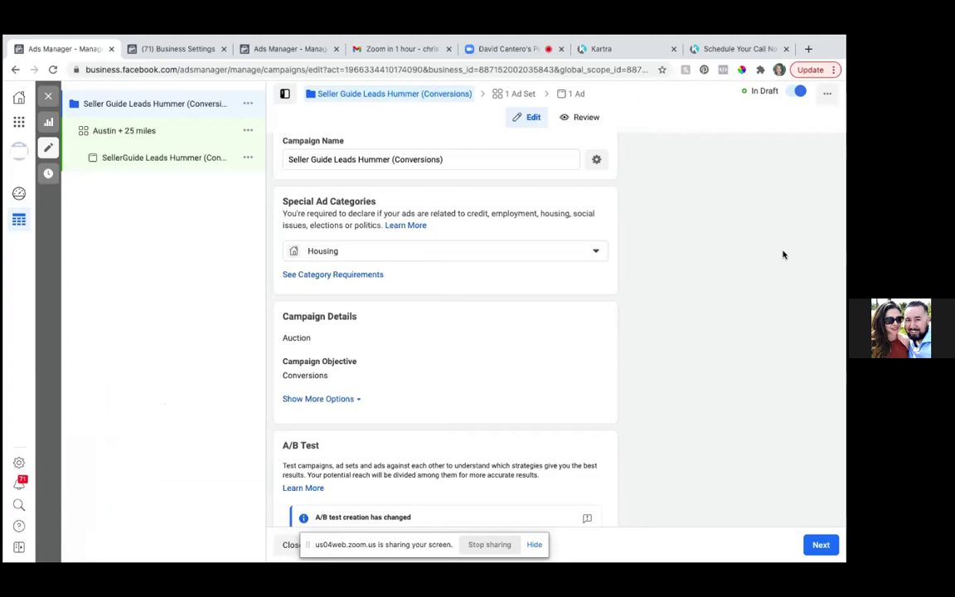
scroll(588, 347, down, 1)
scroll(589, 348, down, 1)
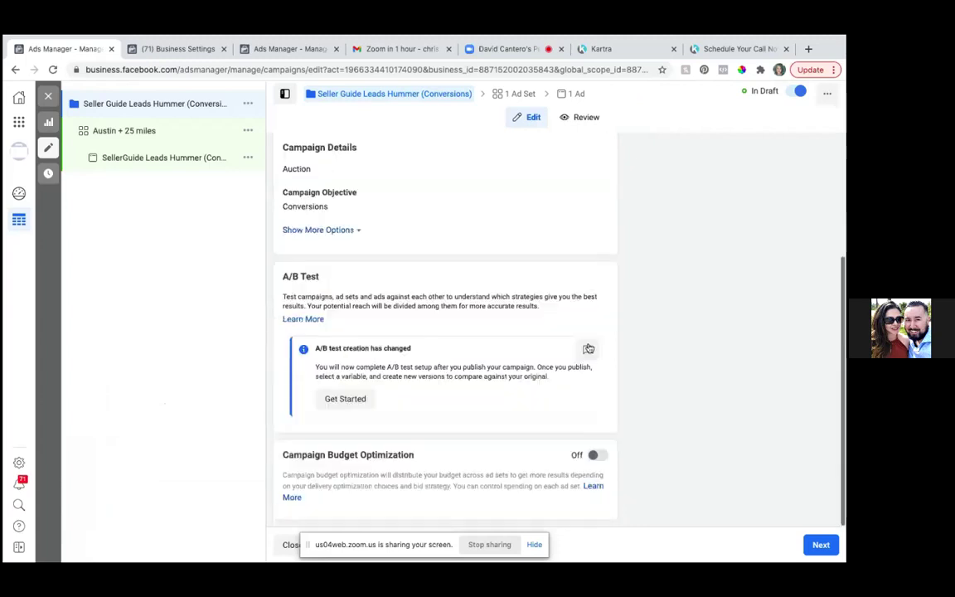
scroll(588, 347, up, 2)
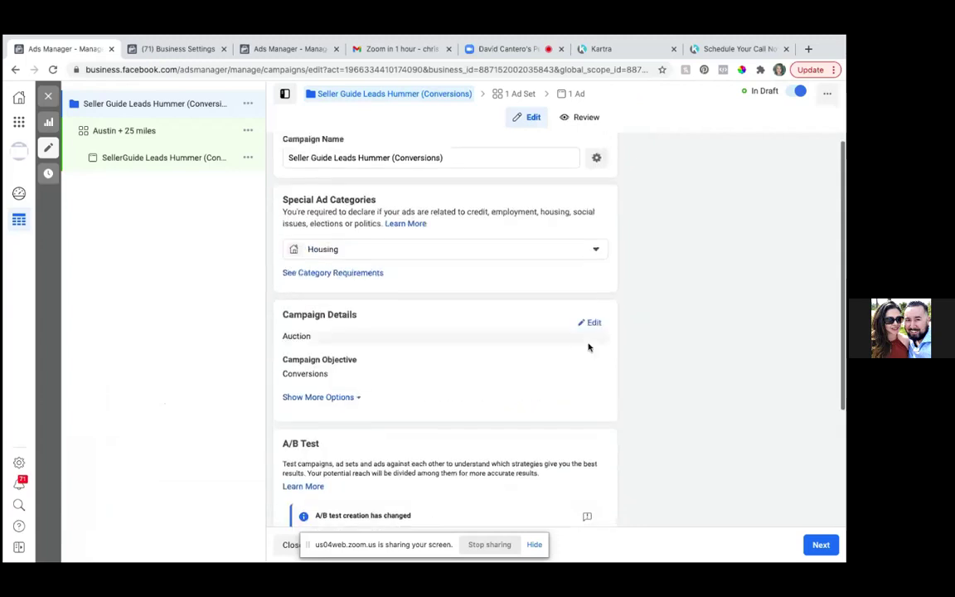
scroll(589, 348, down, 2)
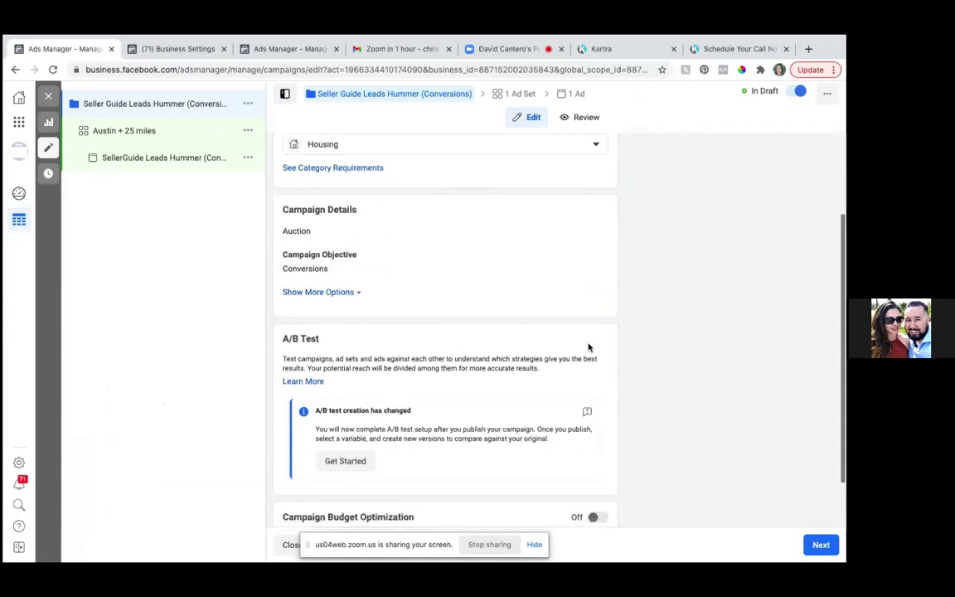
scroll(588, 347, down, 1)
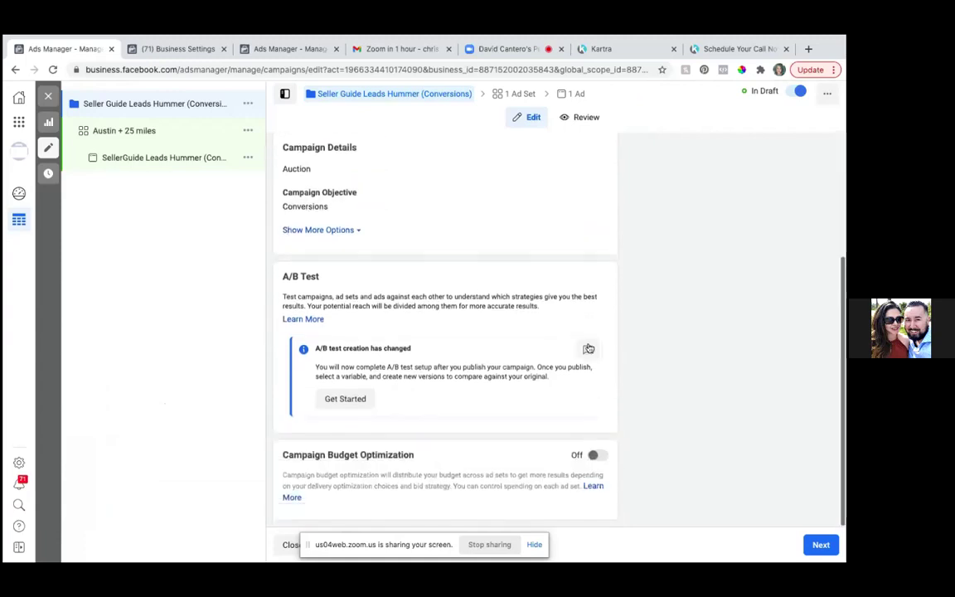
click(821, 545)
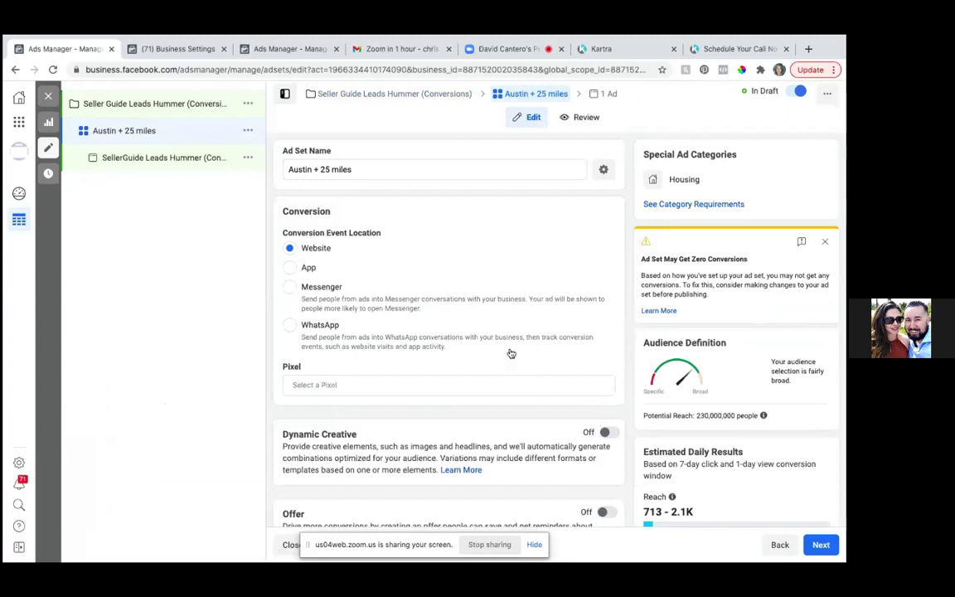
scroll(464, 356, down, 1)
click(363, 361)
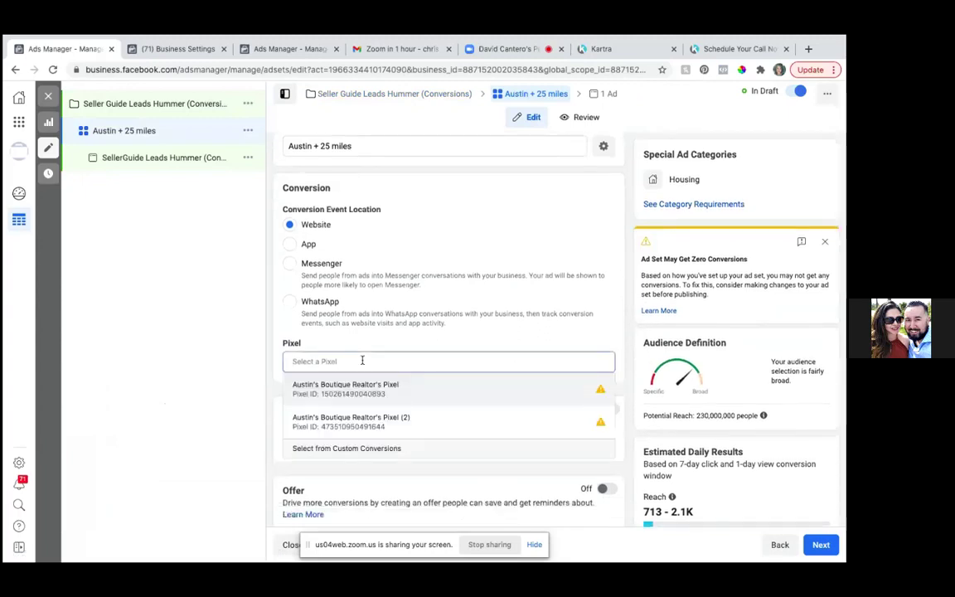
mouse_move(372, 398)
click(370, 389)
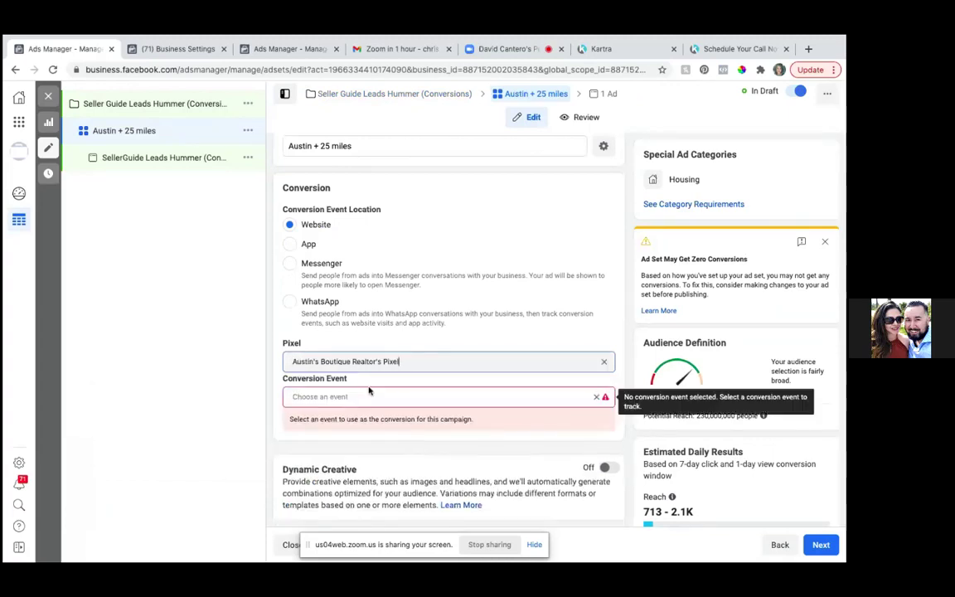
click(364, 396)
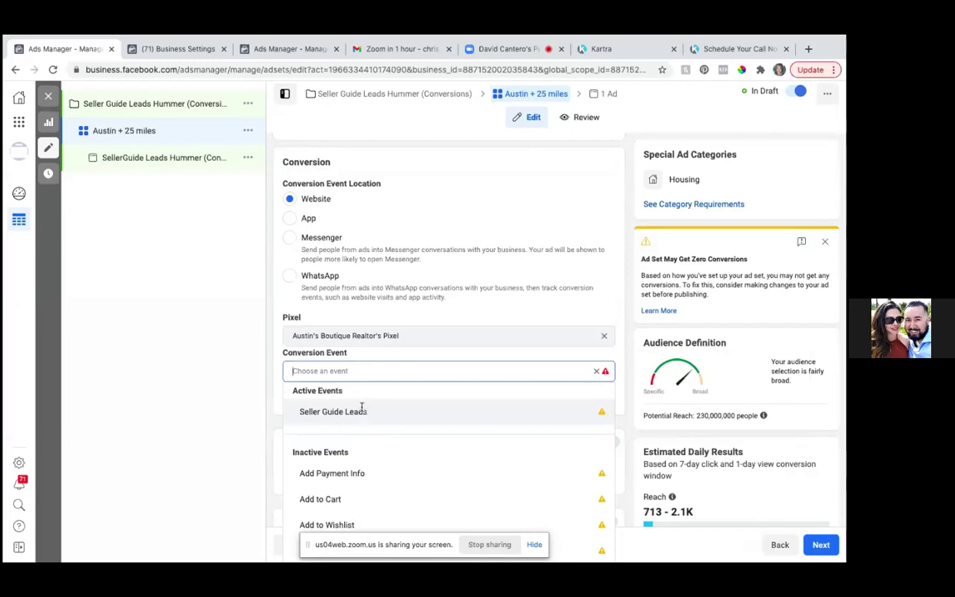
click(361, 411)
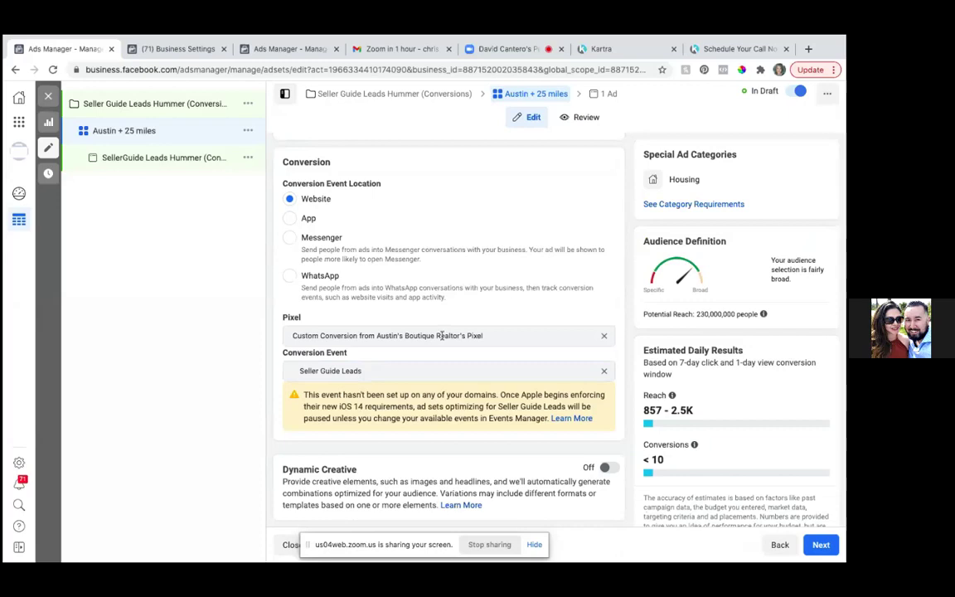
- Switch the ad set budget from Daily Budget to Lifetime Budget
scroll(441, 338, down, 1)
scroll(441, 338, down, 3)
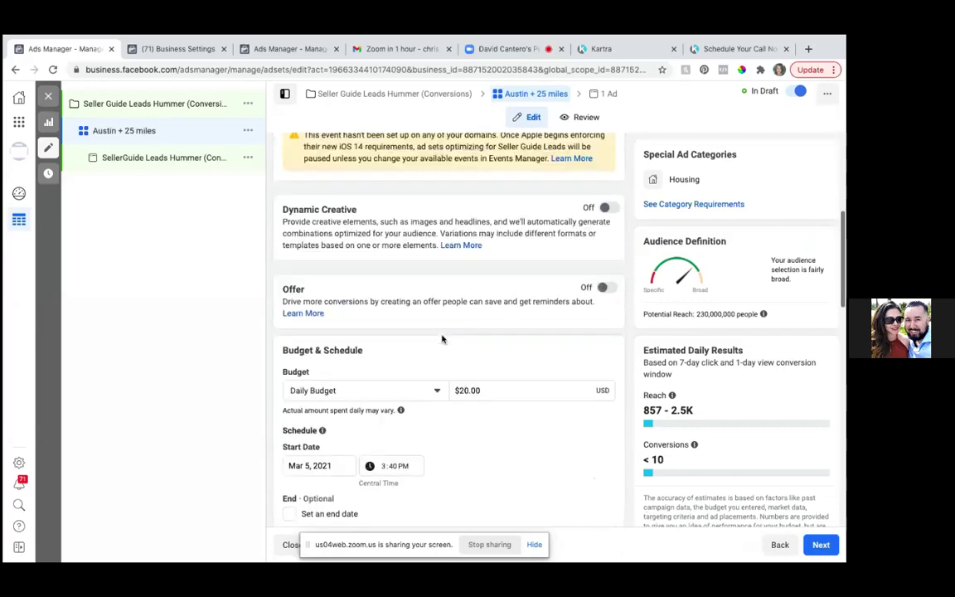
scroll(442, 339, up, 1)
scroll(442, 338, down, 2)
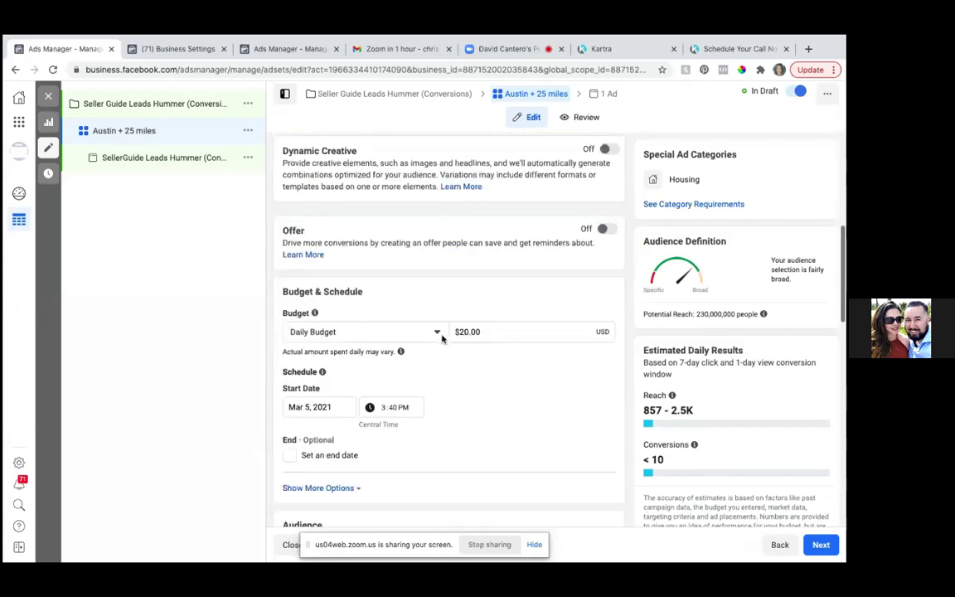
scroll(442, 338, down, 1)
scroll(442, 338, up, 1)
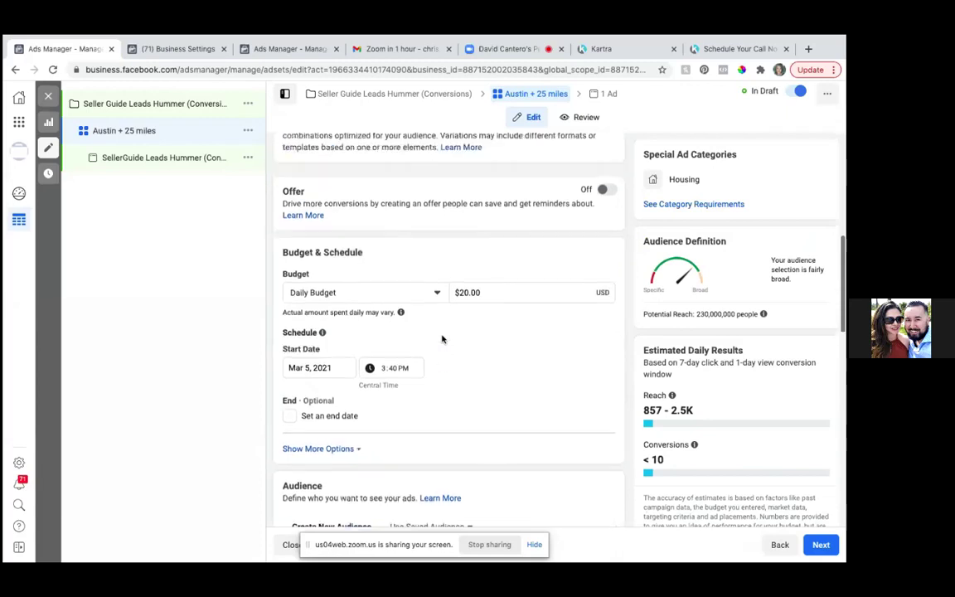
scroll(442, 338, up, 1)
scroll(441, 338, down, 2)
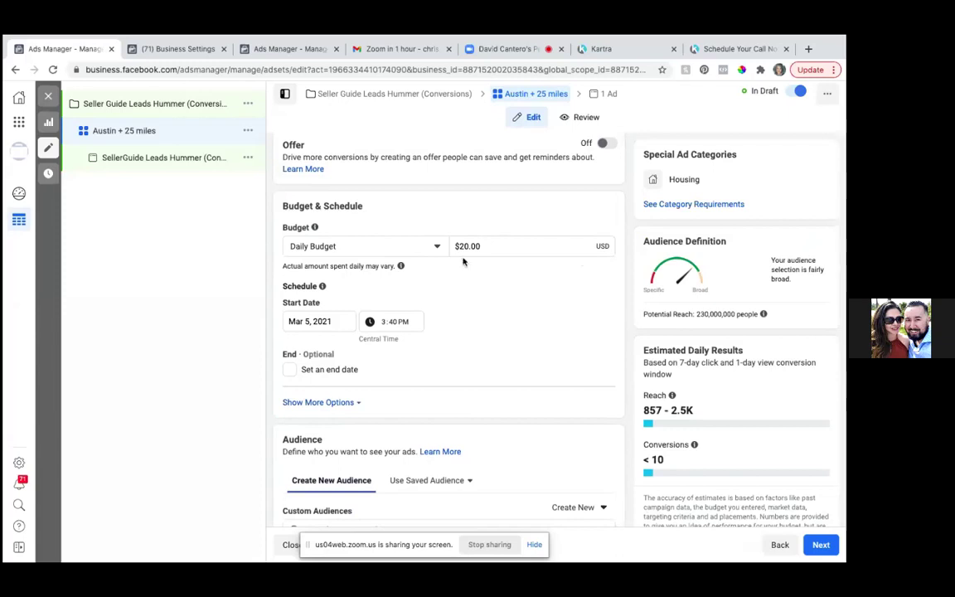
click(437, 247)
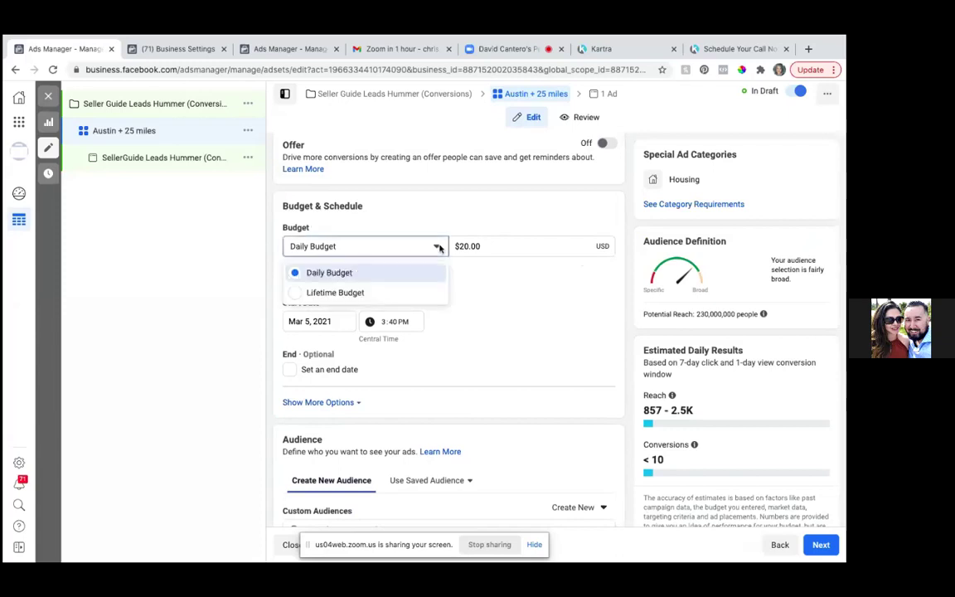
click(295, 300)
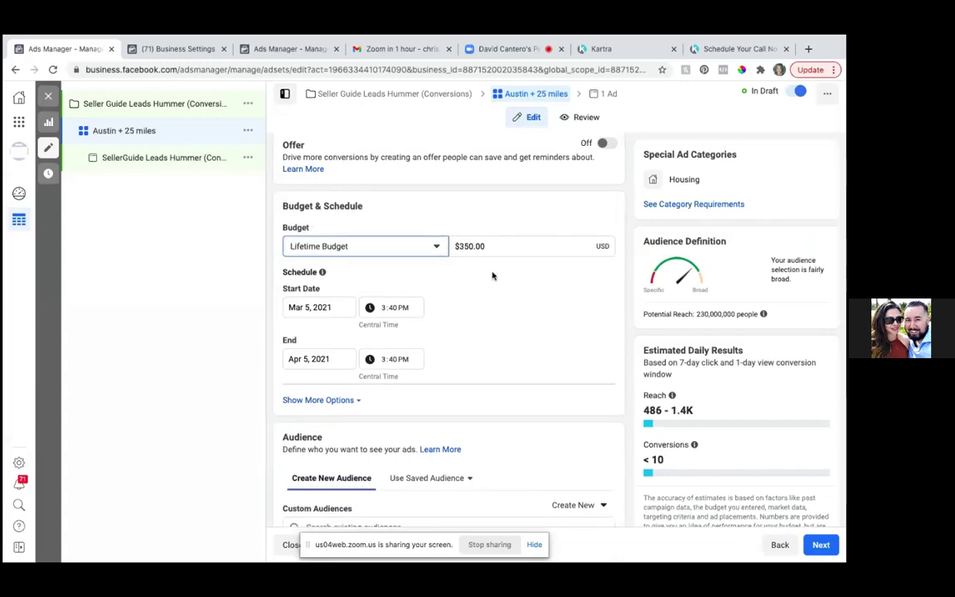
- Replace the $350.00 budget amount with $70.00
click(491, 246)
key(BackSpace)
key(BackSpace)
key(BackSpace)
key(BackSpace)
key(BackSpace)
key(BackSpace)
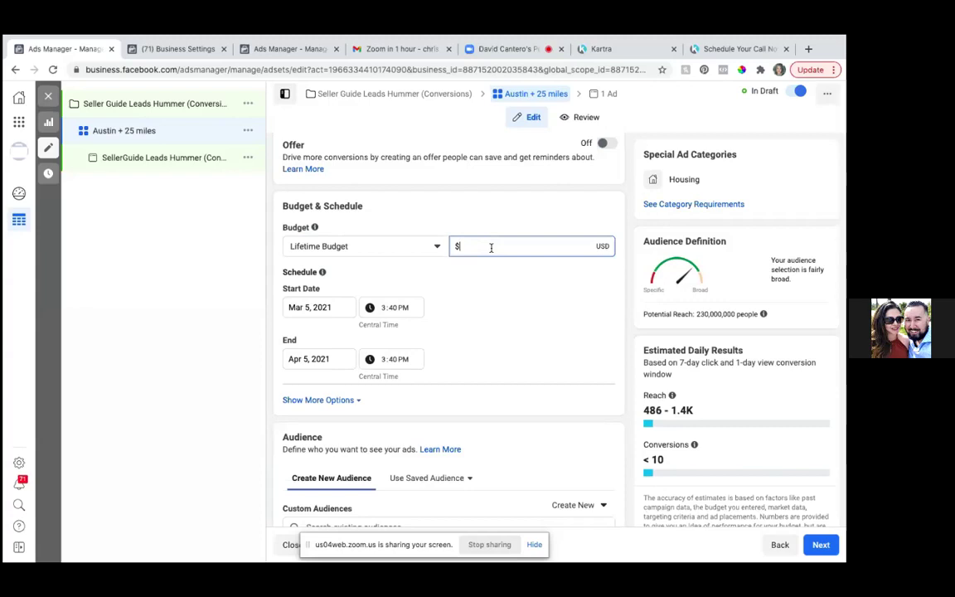
text(5)
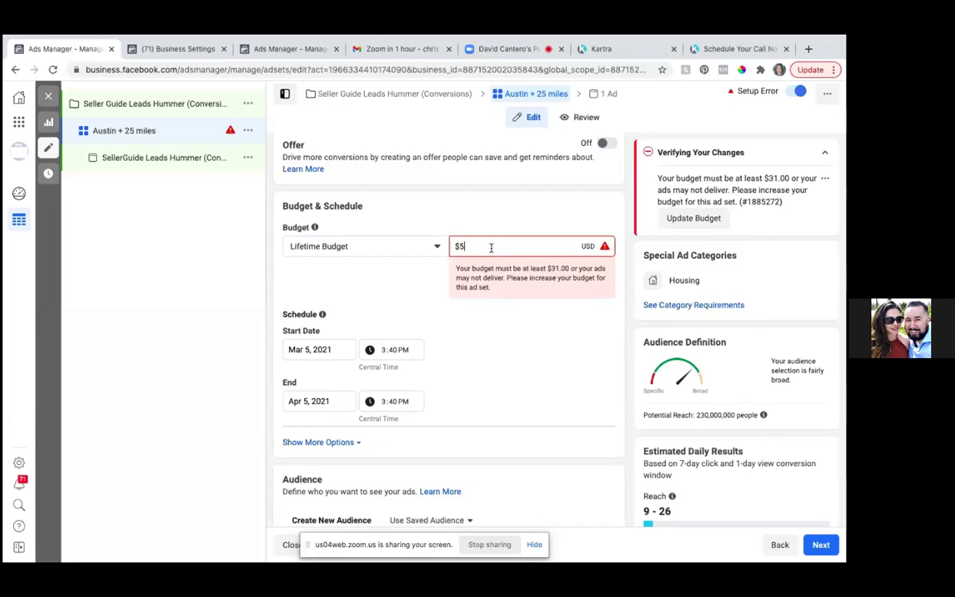
text(0.0)
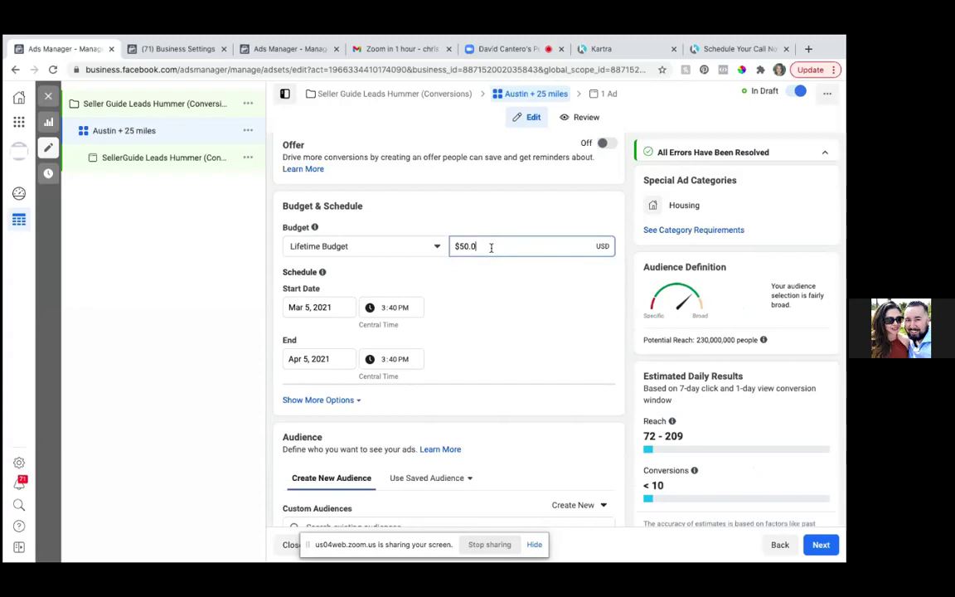
text(0)
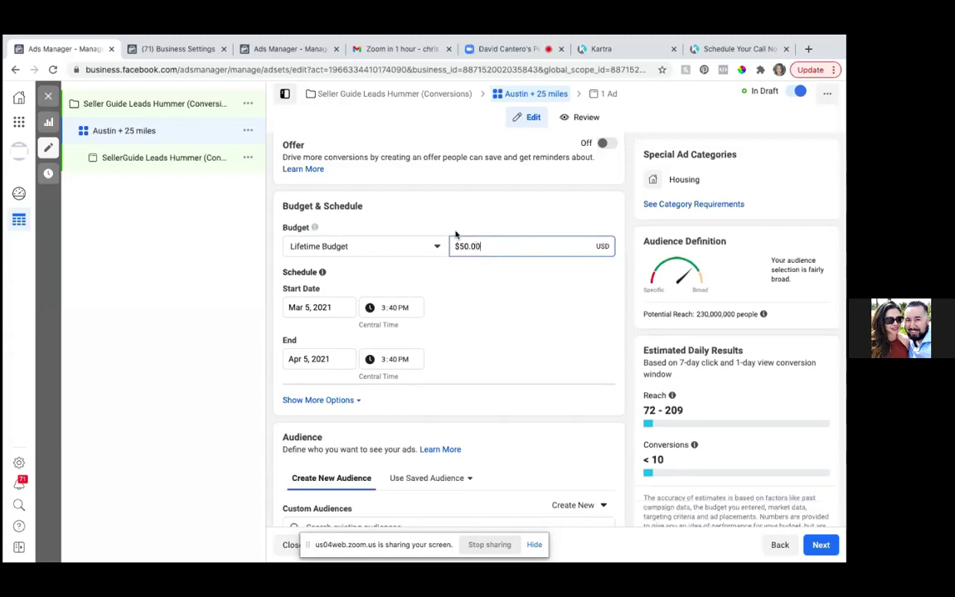
drag(459, 246, 463, 247)
text(7)
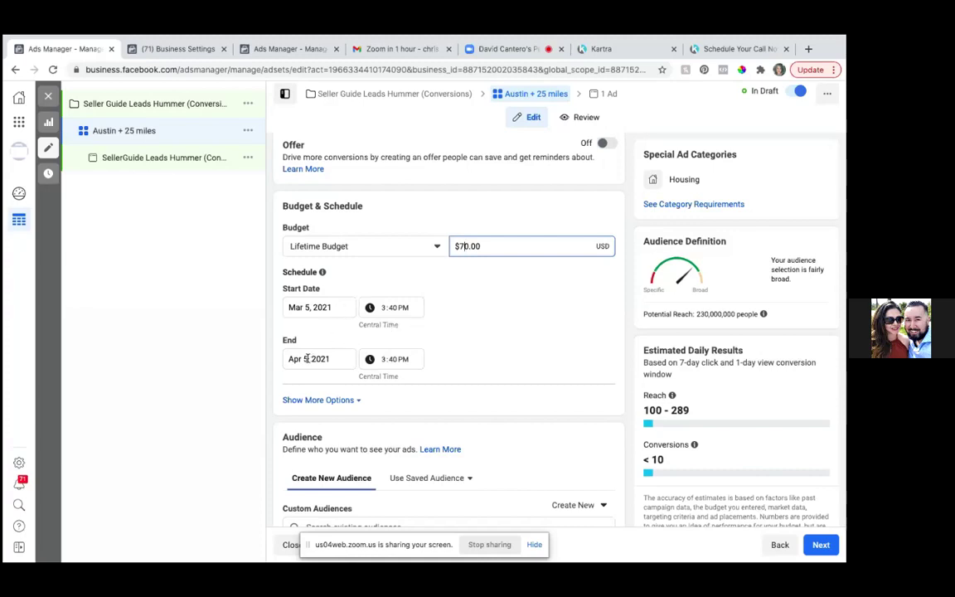
- Set the ad set's start date to March 6, 2021
click(308, 308)
text(6)
key(BackSpace)
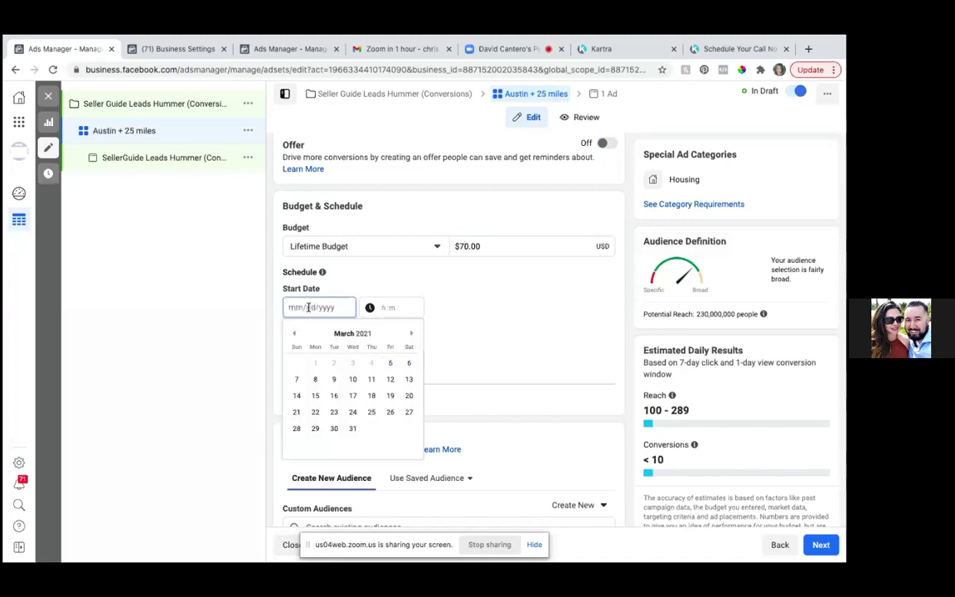
scroll(309, 308, down, 1)
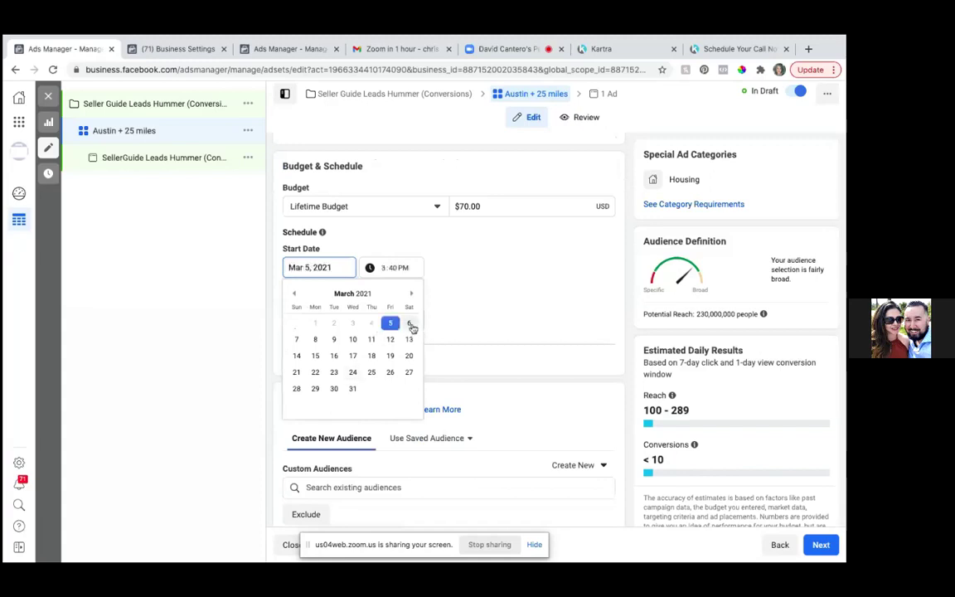
click(410, 324)
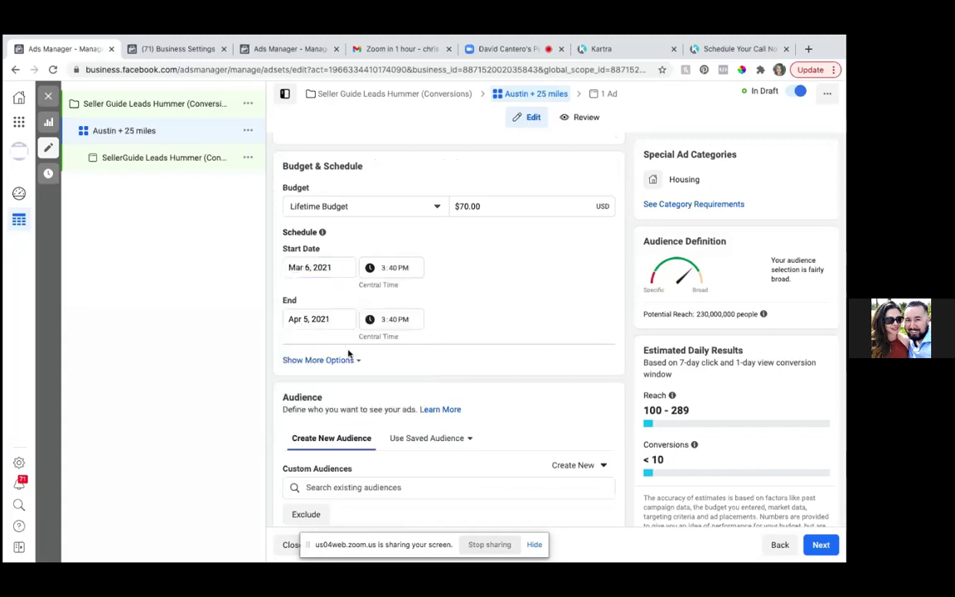
click(337, 317)
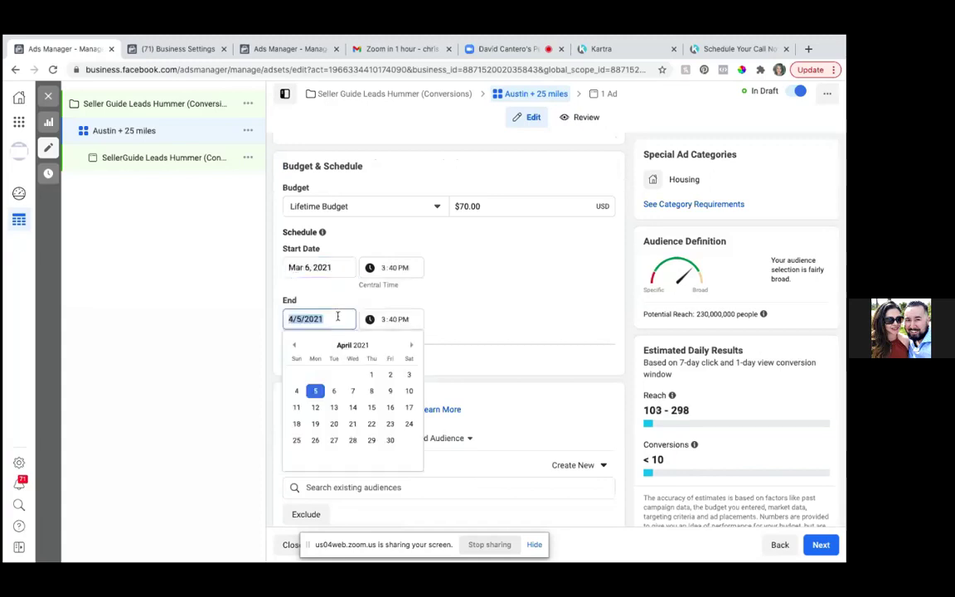
click(409, 267)
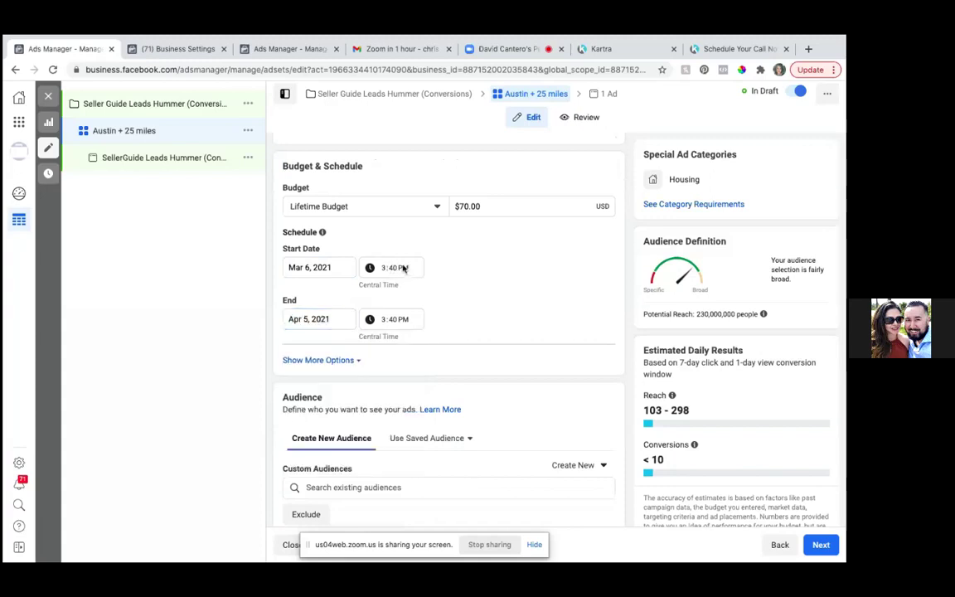
- Change the start time's hour to 6 AM and adjust its minutes
click(390, 267)
key(BackSpace)
text(1:)
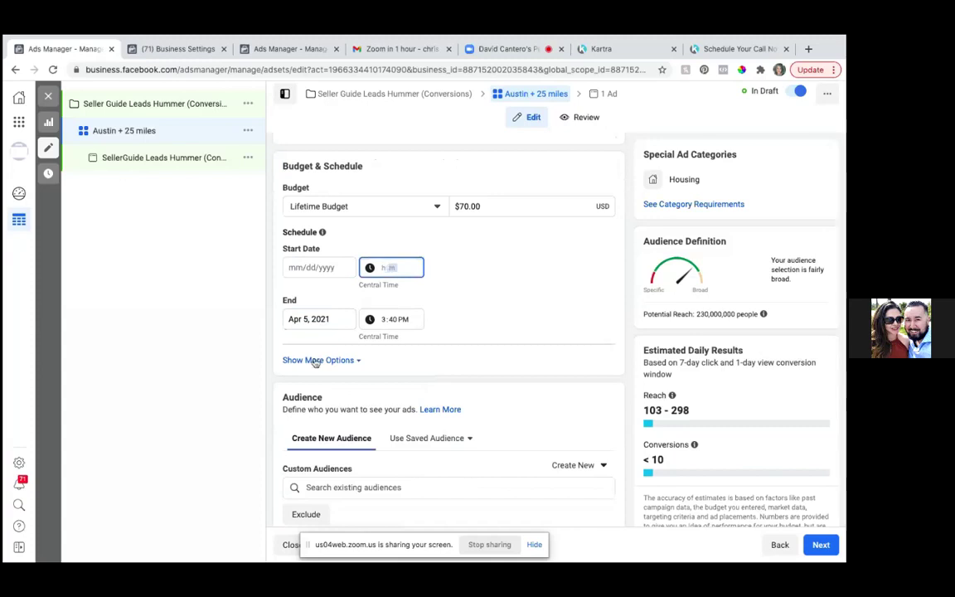
text(40 PM)
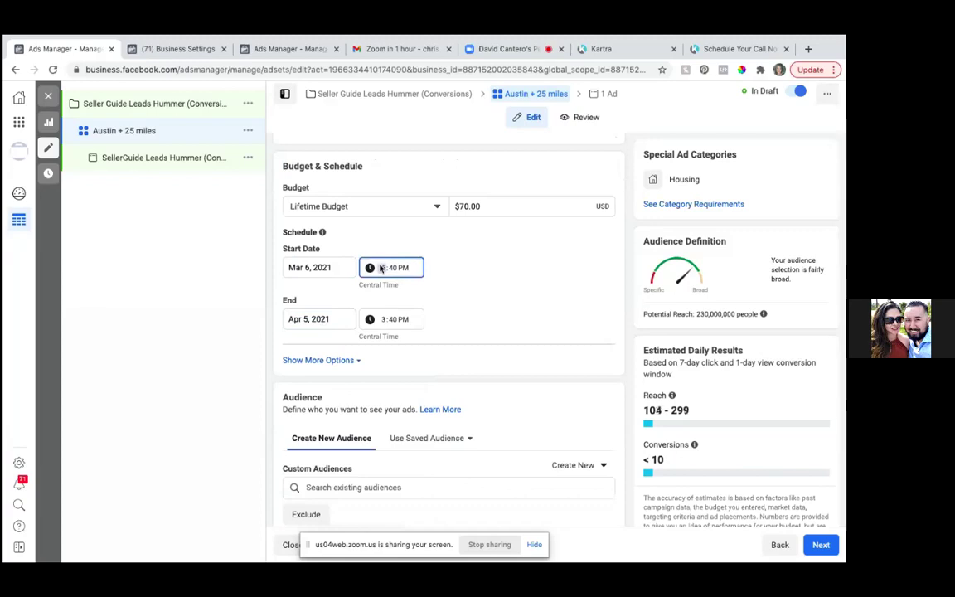
click(380, 268)
text(6a)
click(394, 270)
key(BackSpace)
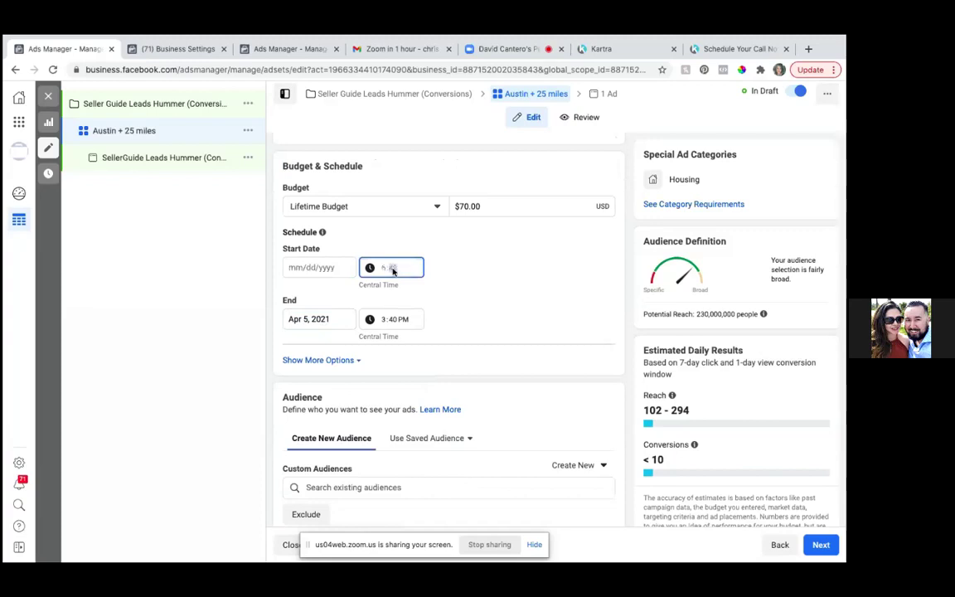
text(06 AM)
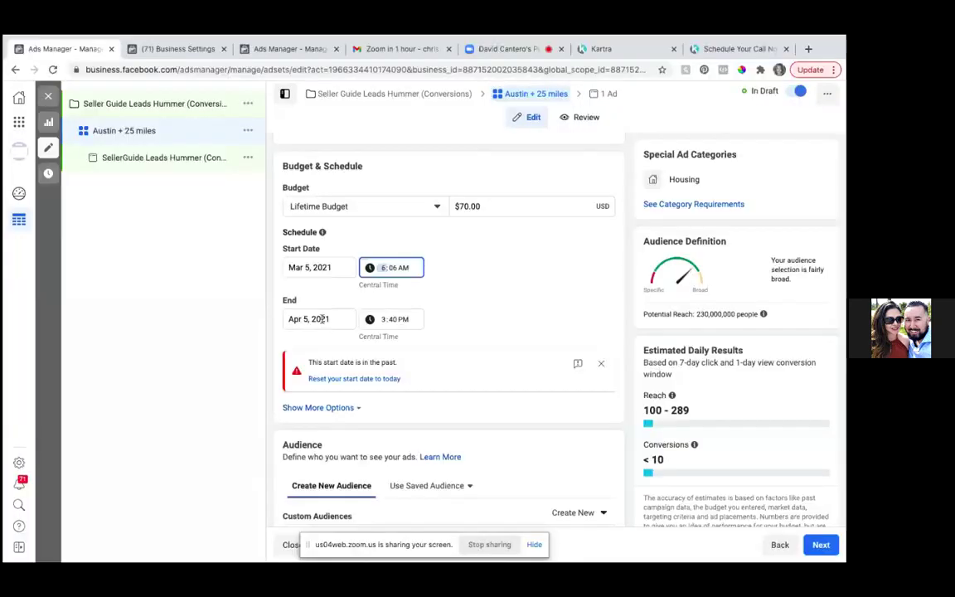
- End the ad set on March 13, 2021 at 6:00 AM and move the start date to March 6
click(321, 319)
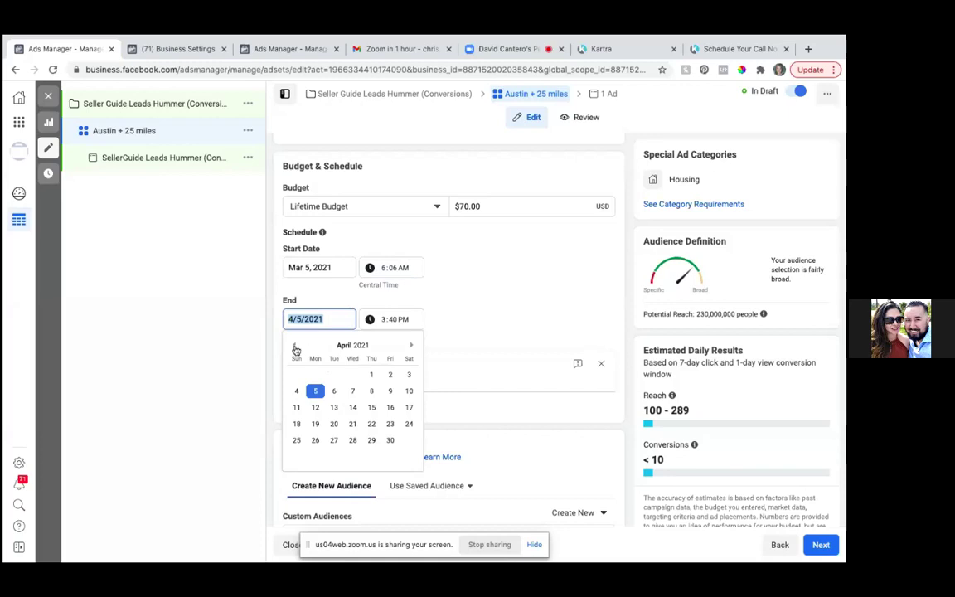
click(295, 347)
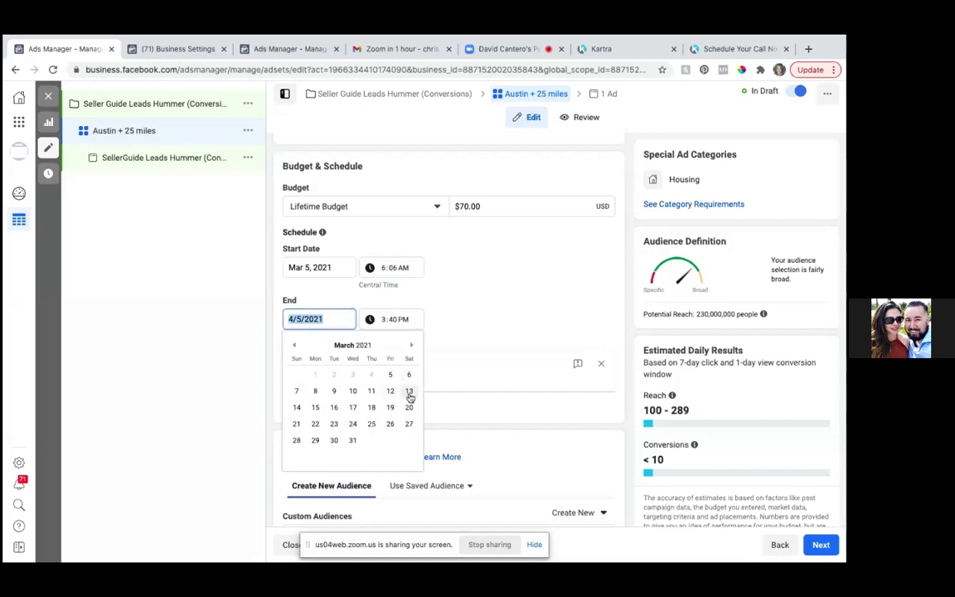
click(408, 392)
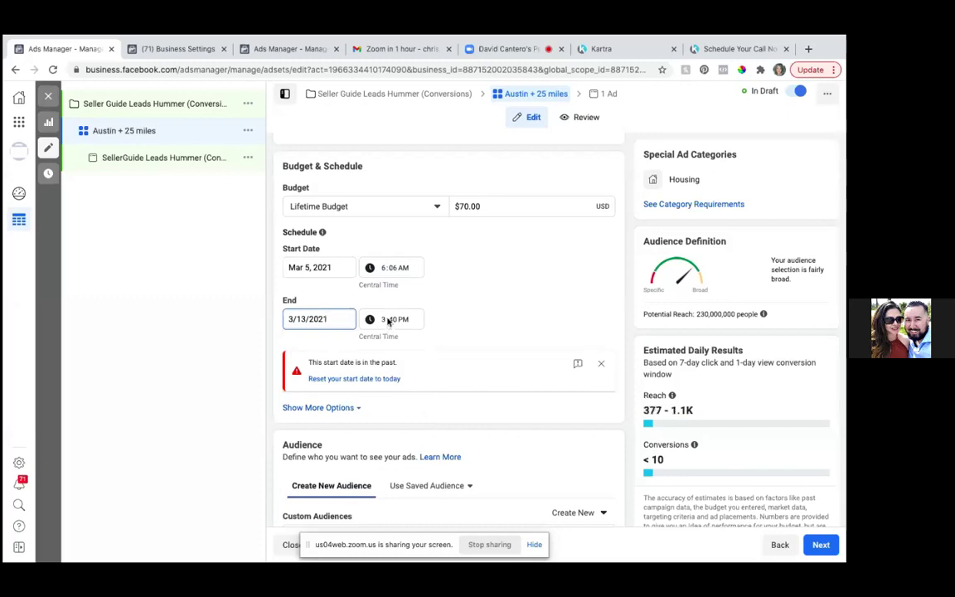
click(385, 321)
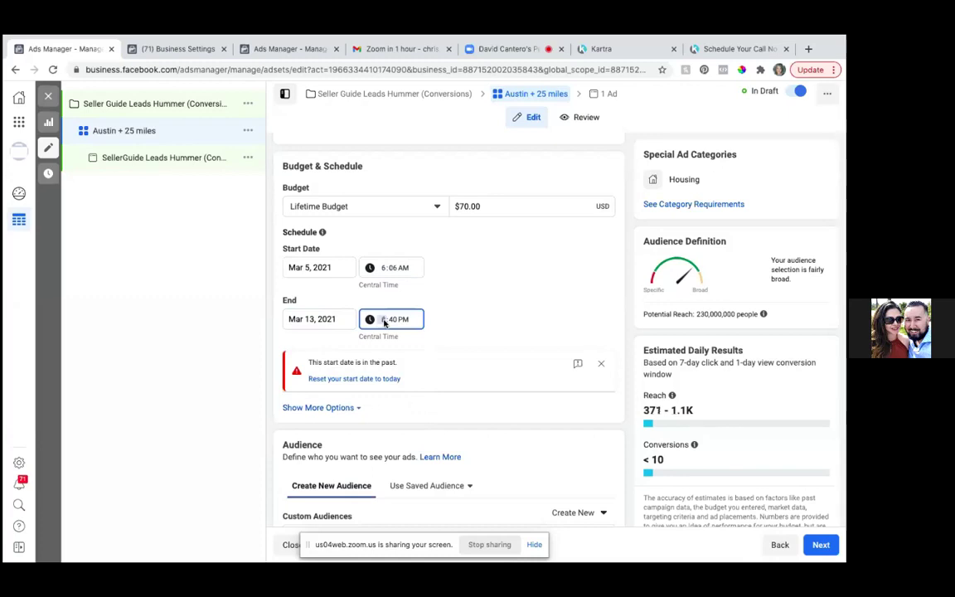
text(00a)
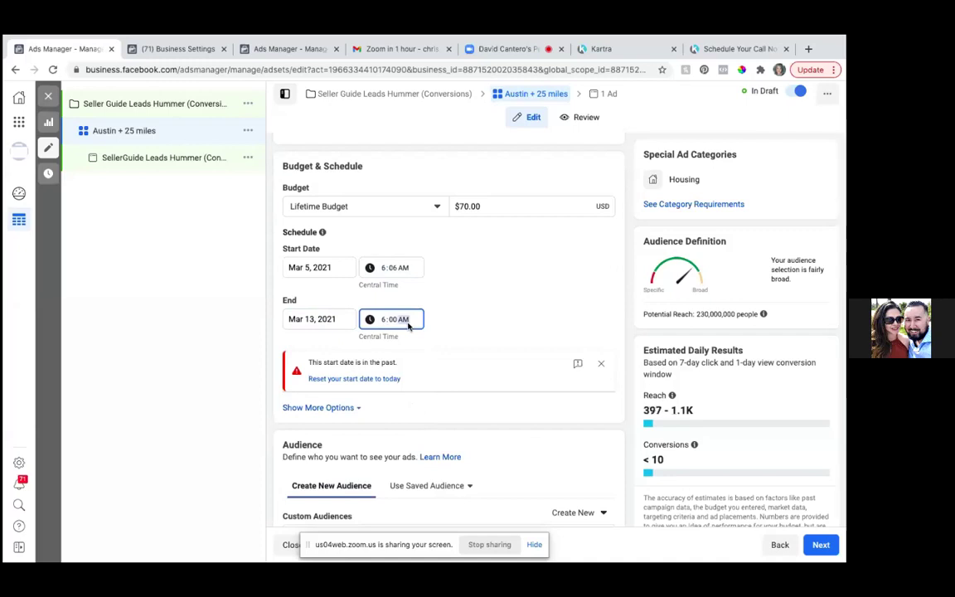
click(310, 267)
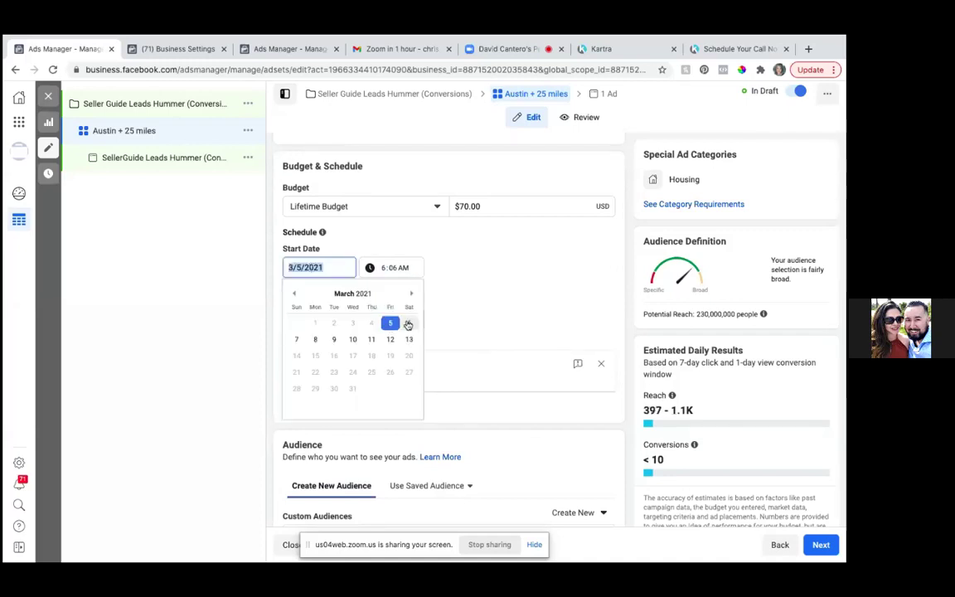
click(407, 323)
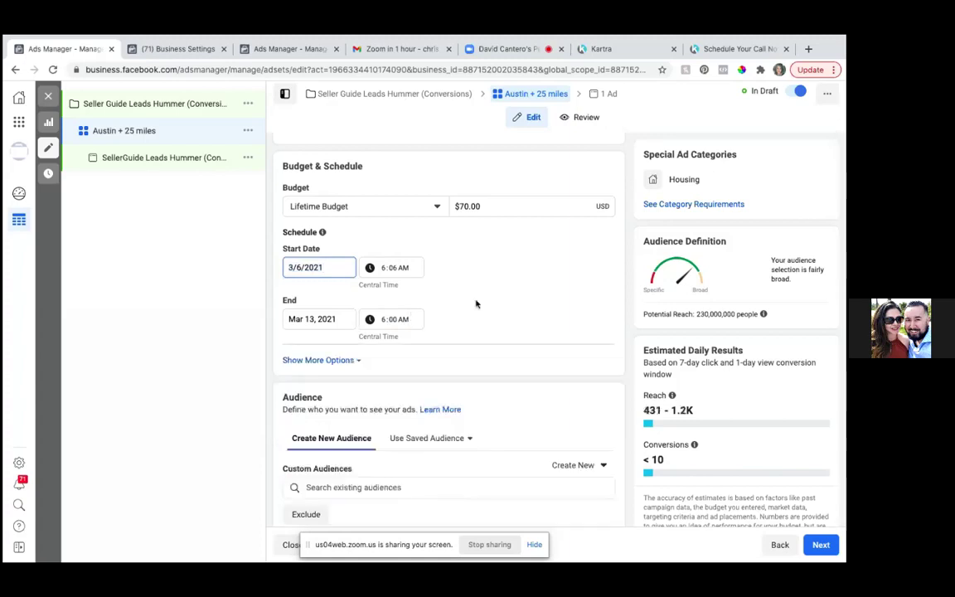
- Set location targeting to 'People living in this location'
scroll(469, 353, down, 2)
scroll(469, 353, down, 4)
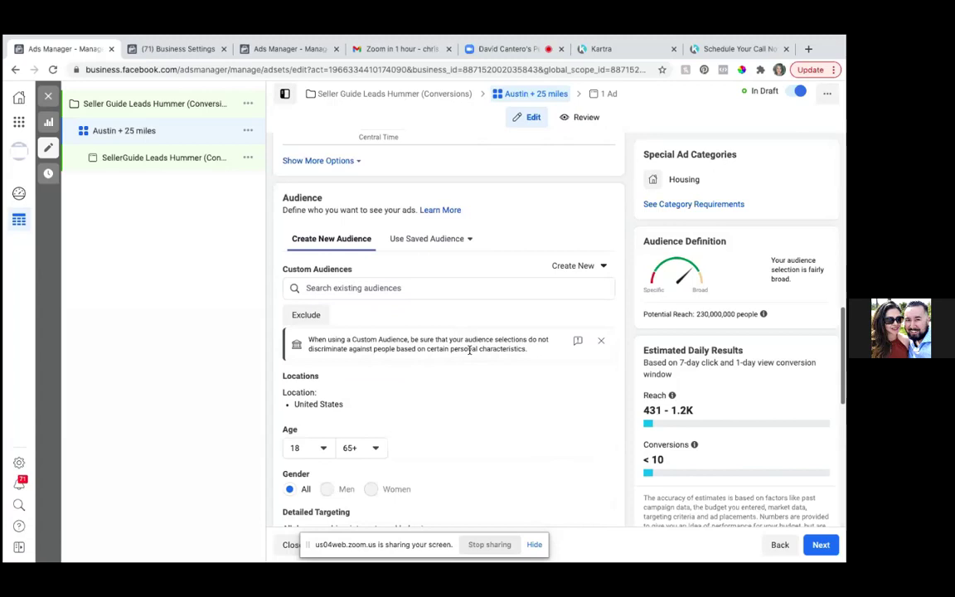
scroll(469, 352, down, 1)
scroll(469, 353, down, 1)
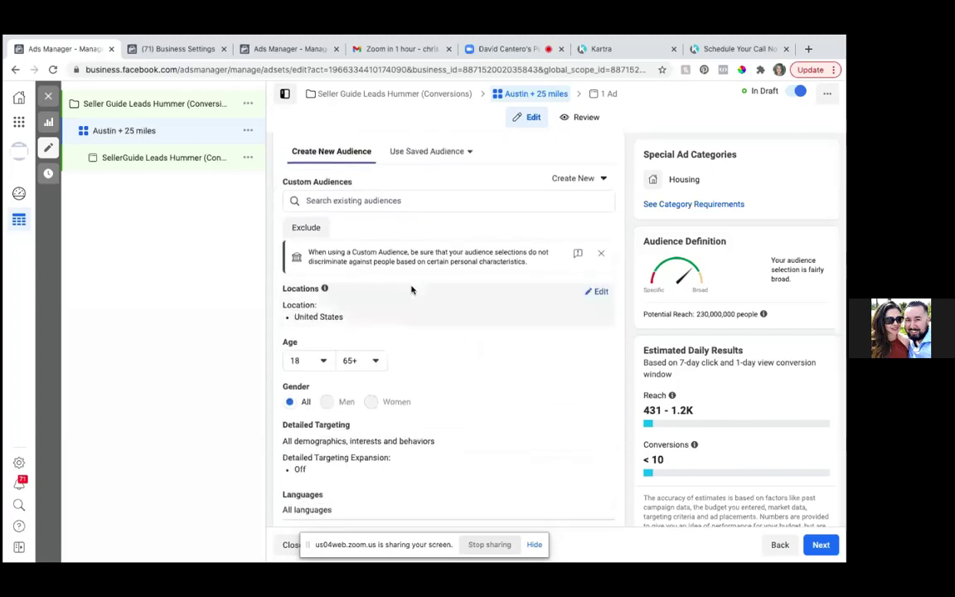
scroll(467, 362, down, 1)
scroll(467, 362, up, 1)
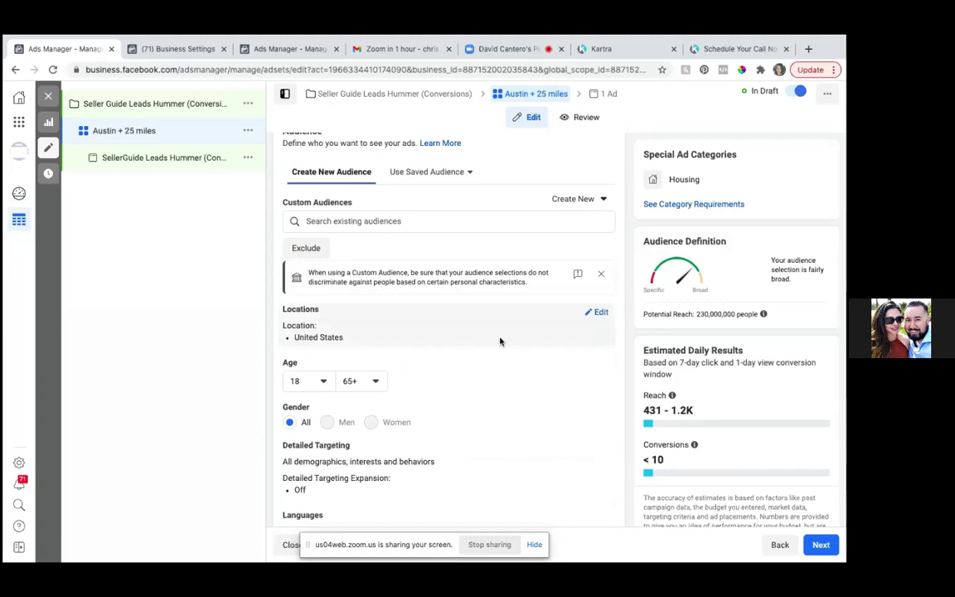
click(601, 312)
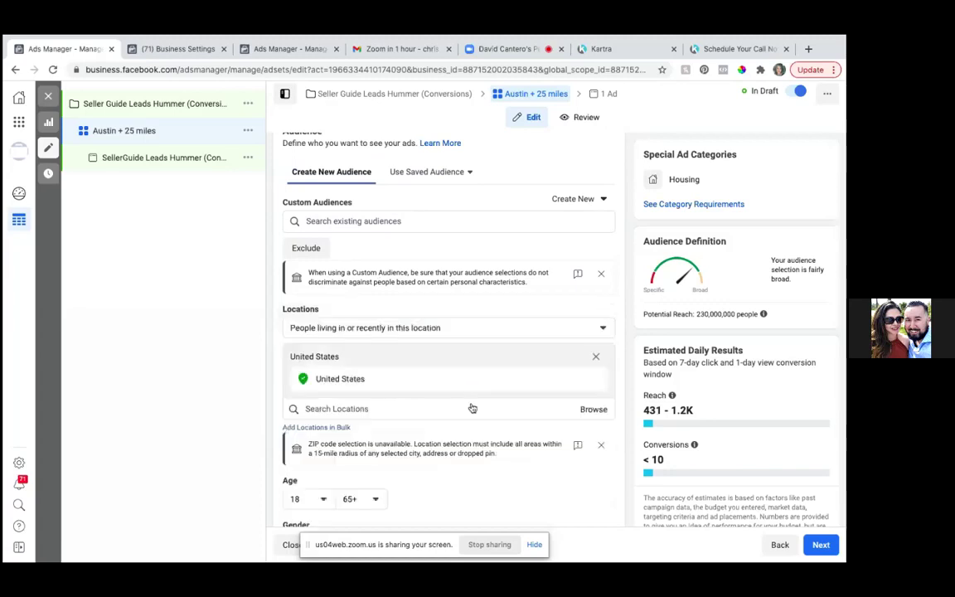
click(414, 328)
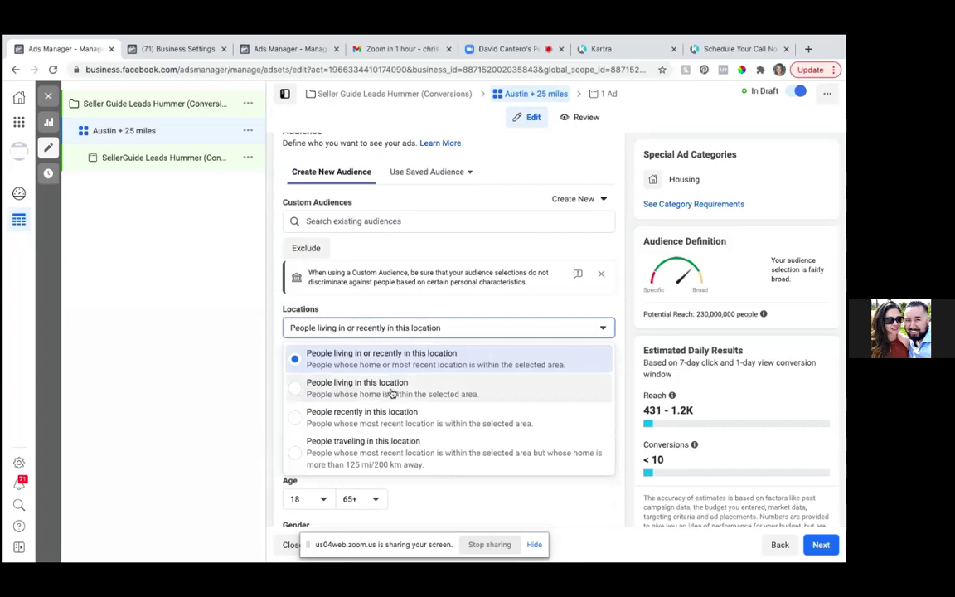
click(297, 392)
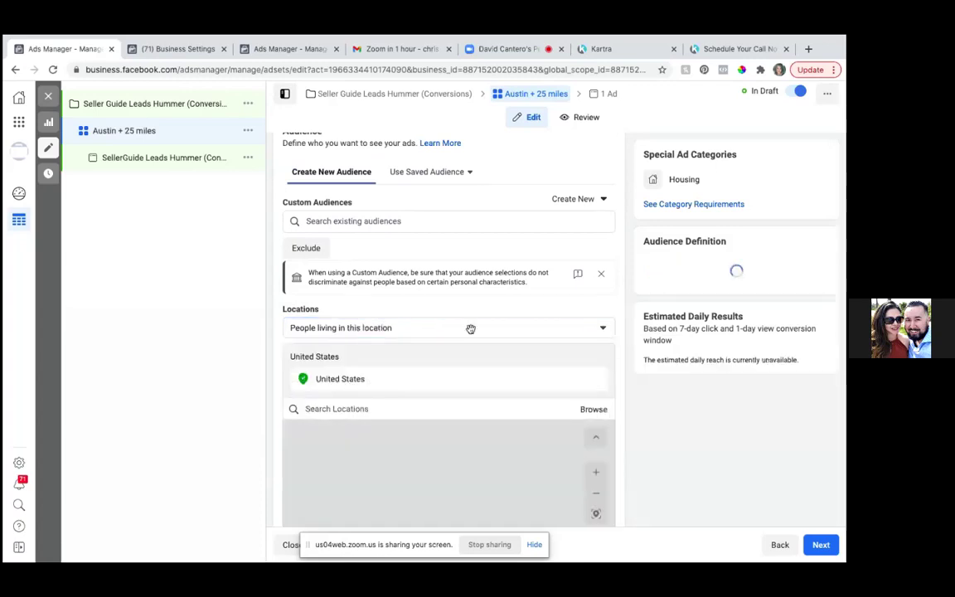
scroll(470, 328, down, 5)
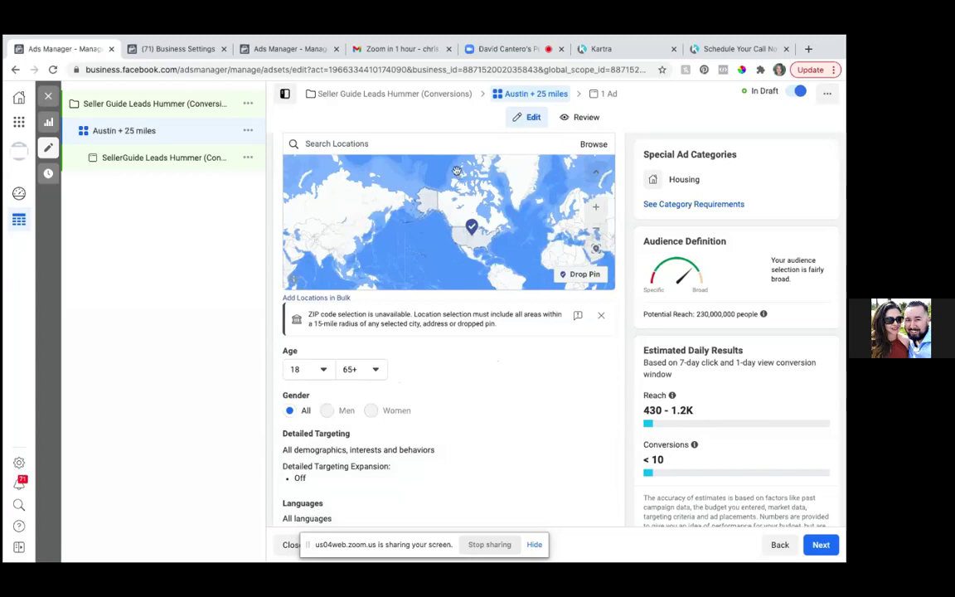
scroll(445, 166, up, 3)
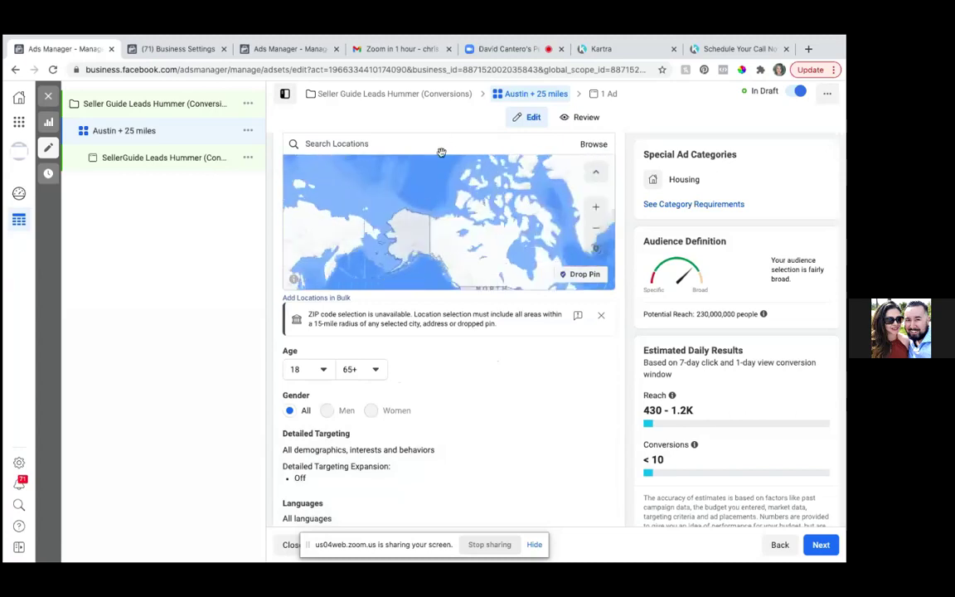
scroll(426, 133, up, 2)
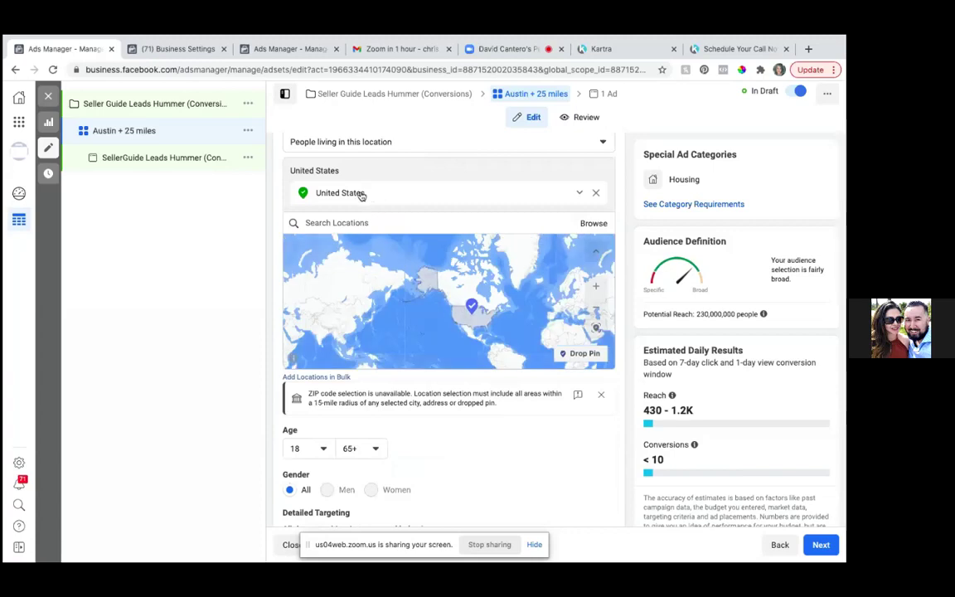
- Remove United States from the targeted locations and search for the street address instead
click(595, 194)
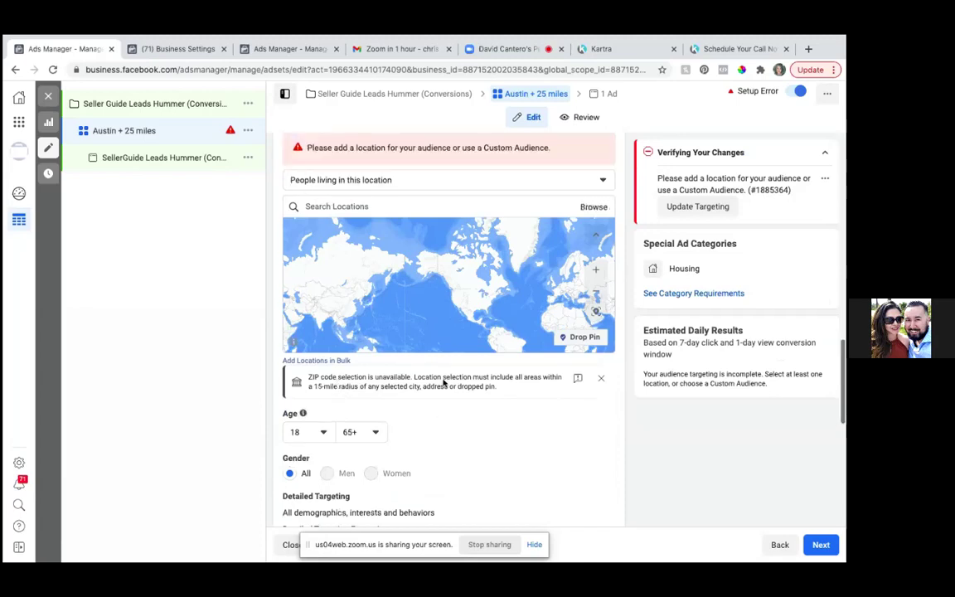
scroll(444, 382, up, 2)
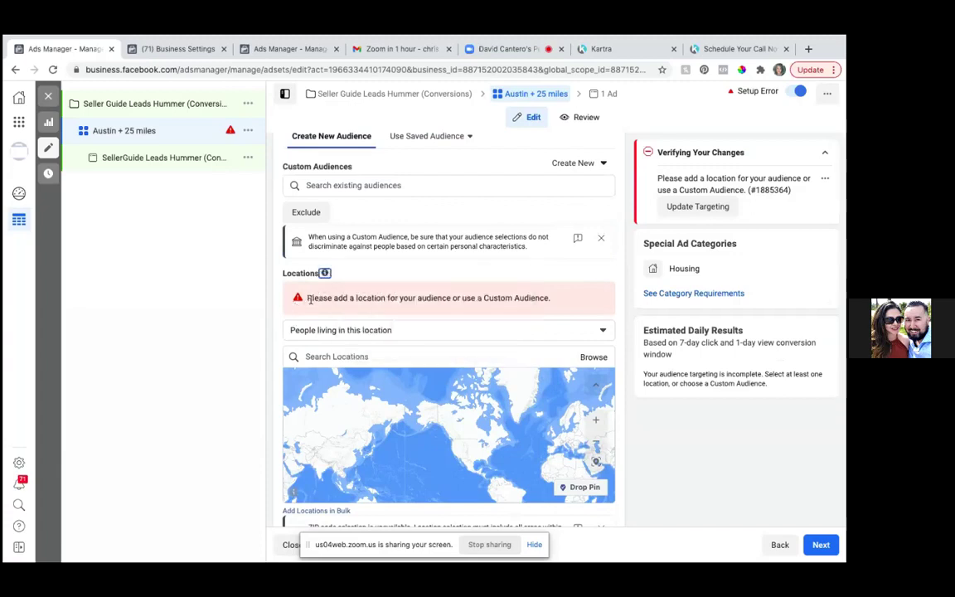
click(328, 356)
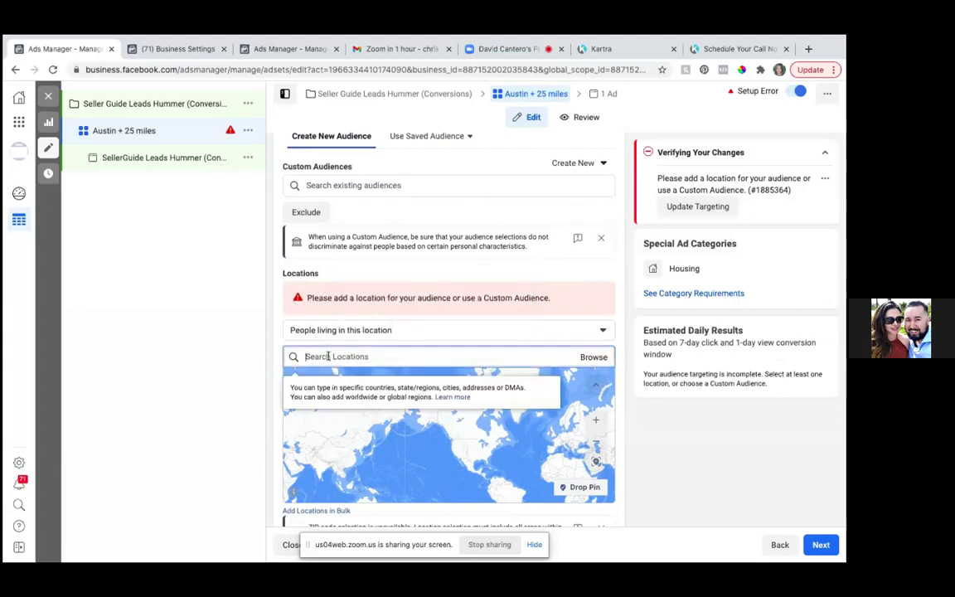
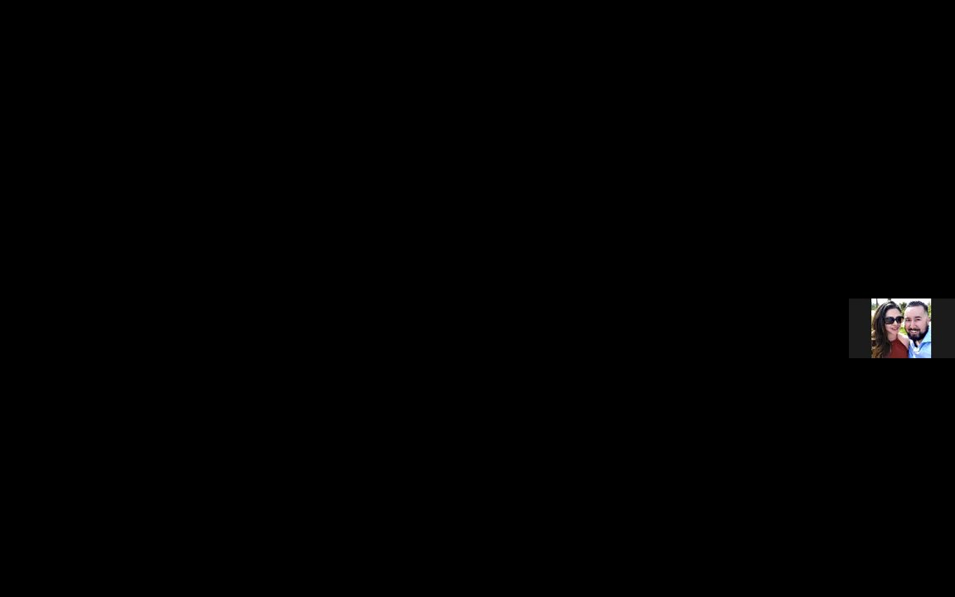
- Search languages for 'englis' and add English (All) as the target language
scroll(604, 470, down, 2)
scroll(603, 470, up, 2)
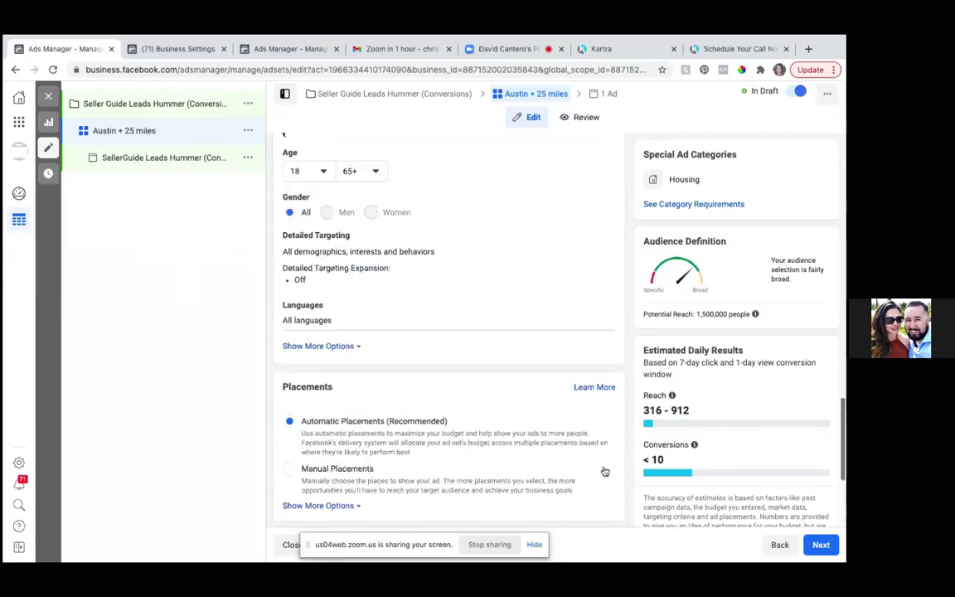
scroll(604, 471, down, 2)
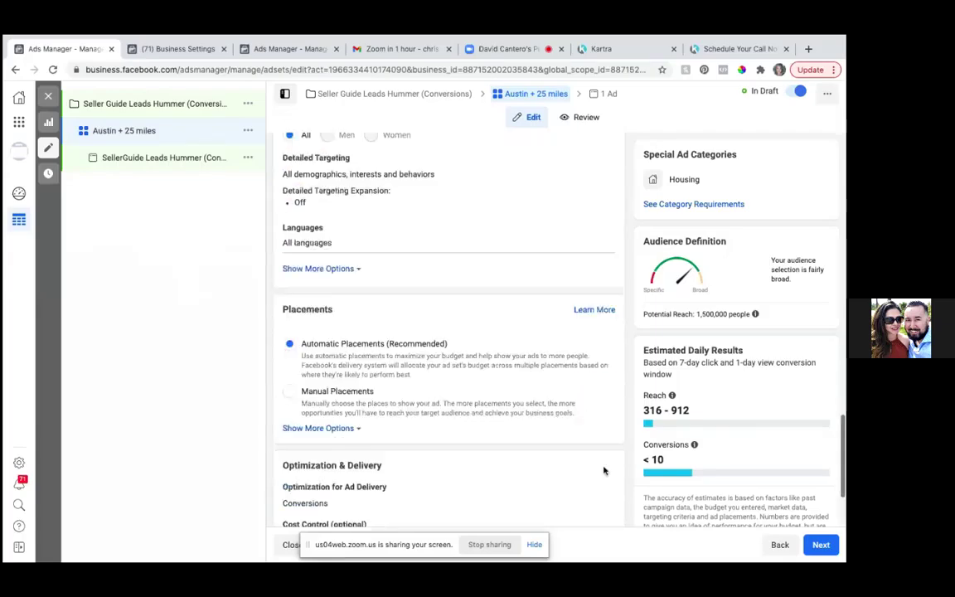
scroll(603, 470, up, 1)
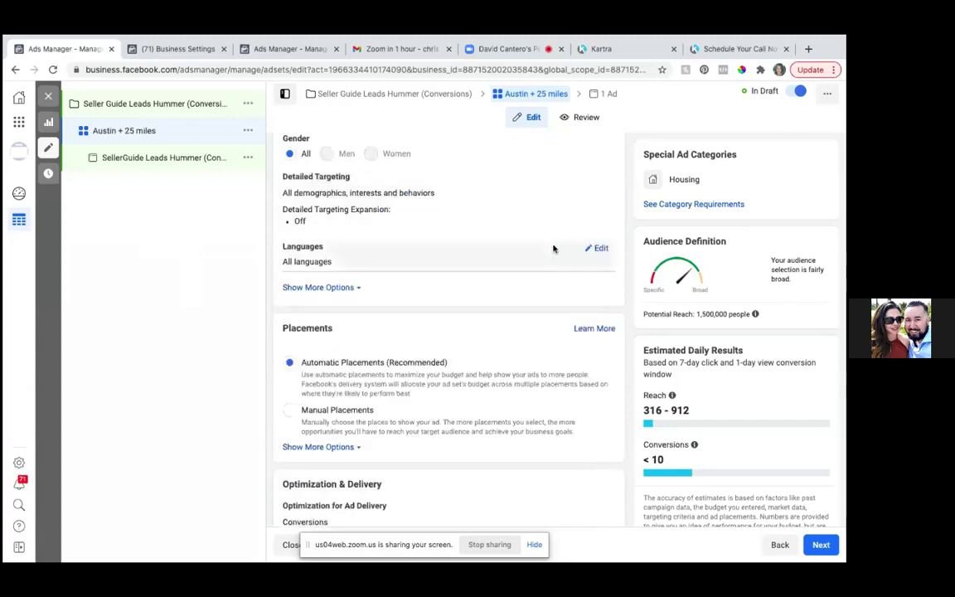
click(600, 248)
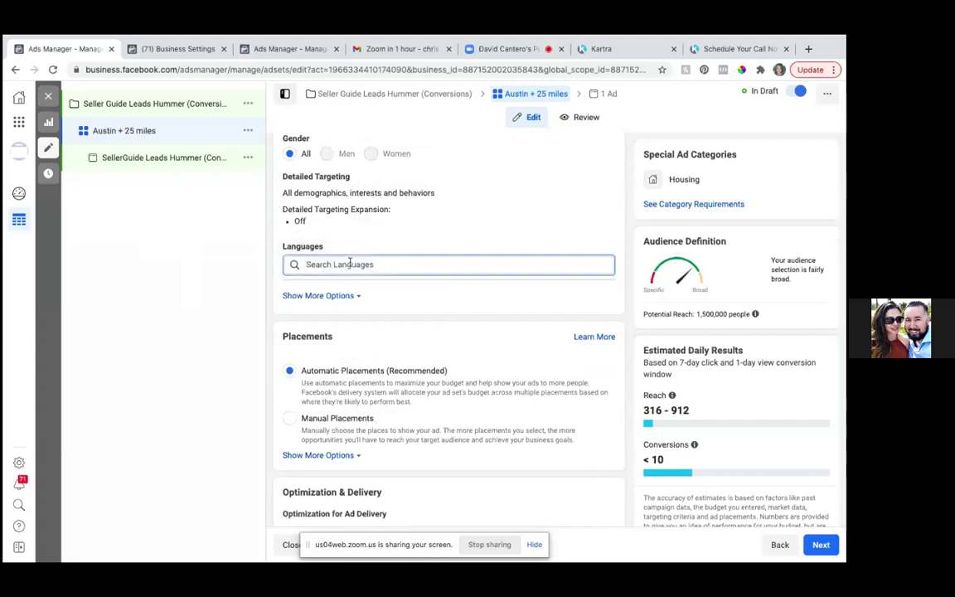
text(englis)
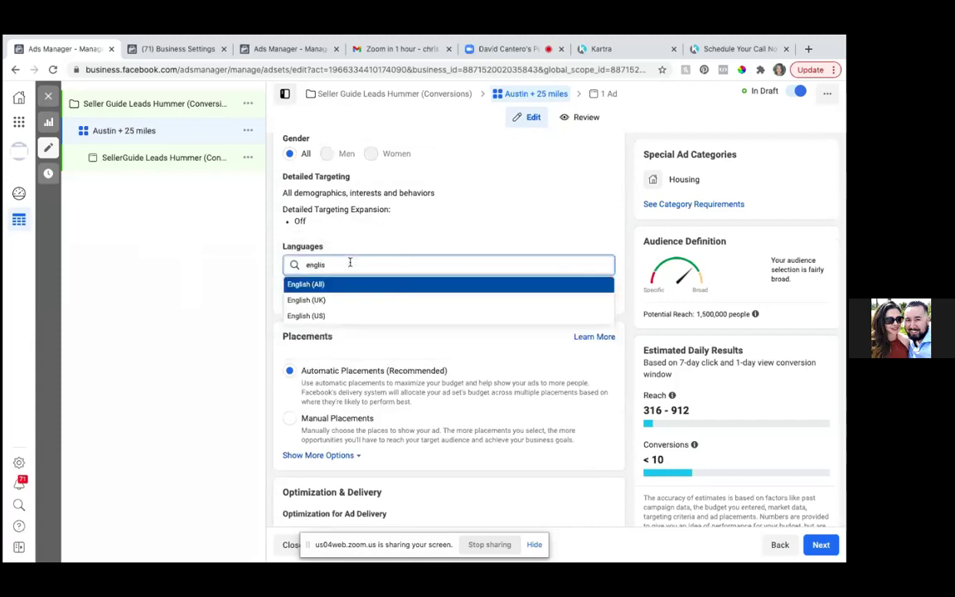
click(309, 286)
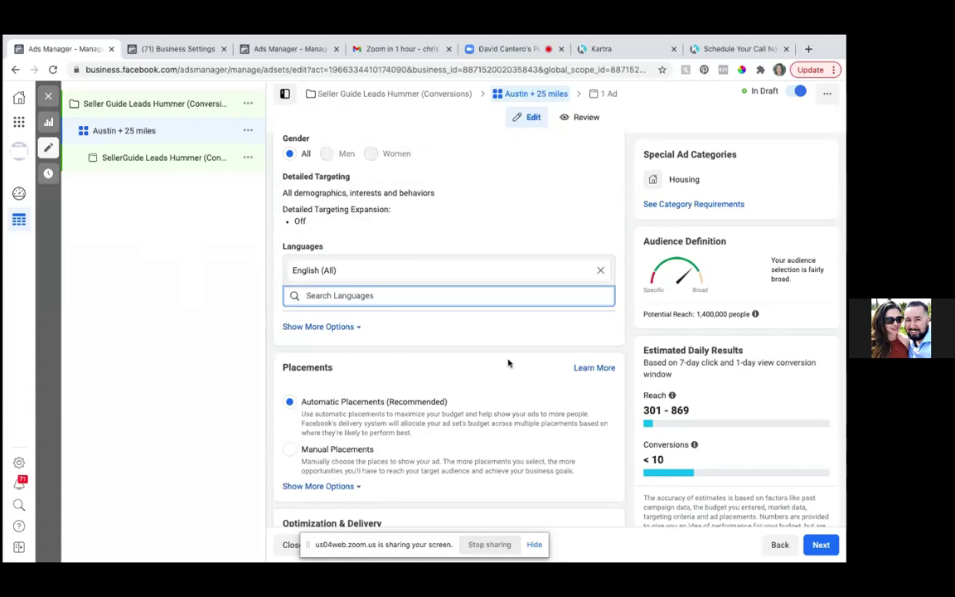
scroll(508, 363, down, 3)
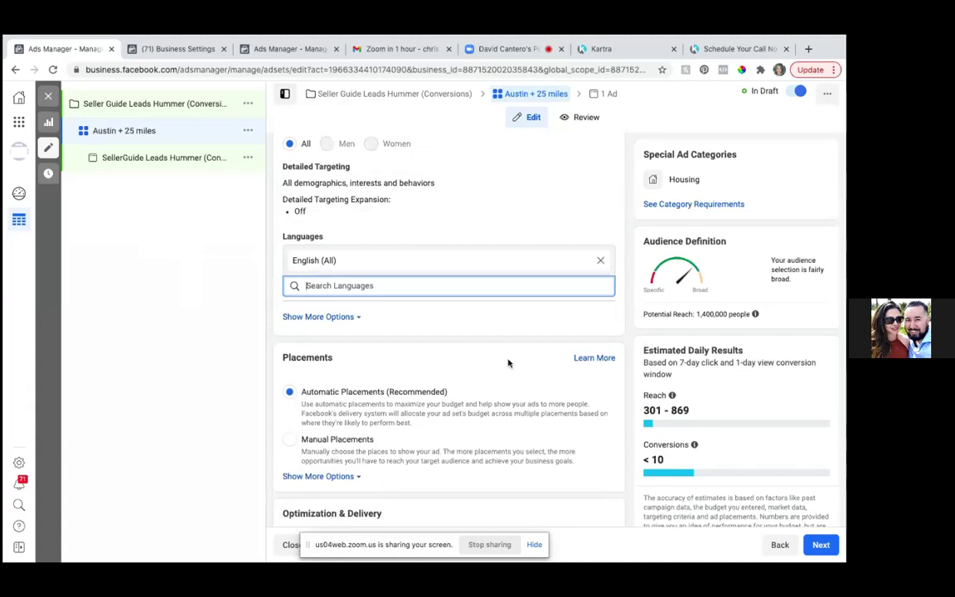
scroll(508, 363, down, 2)
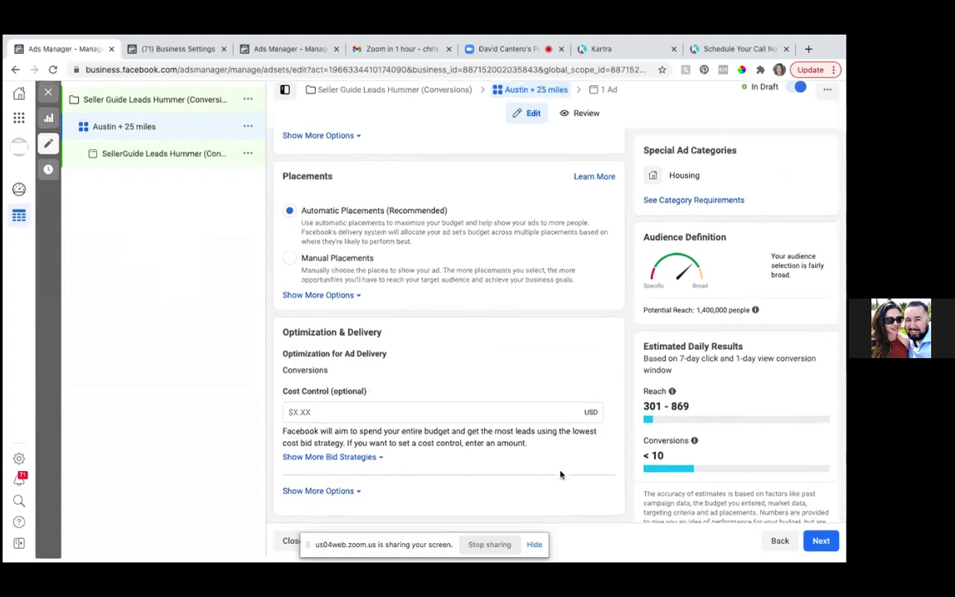
mouse_move(828, 549)
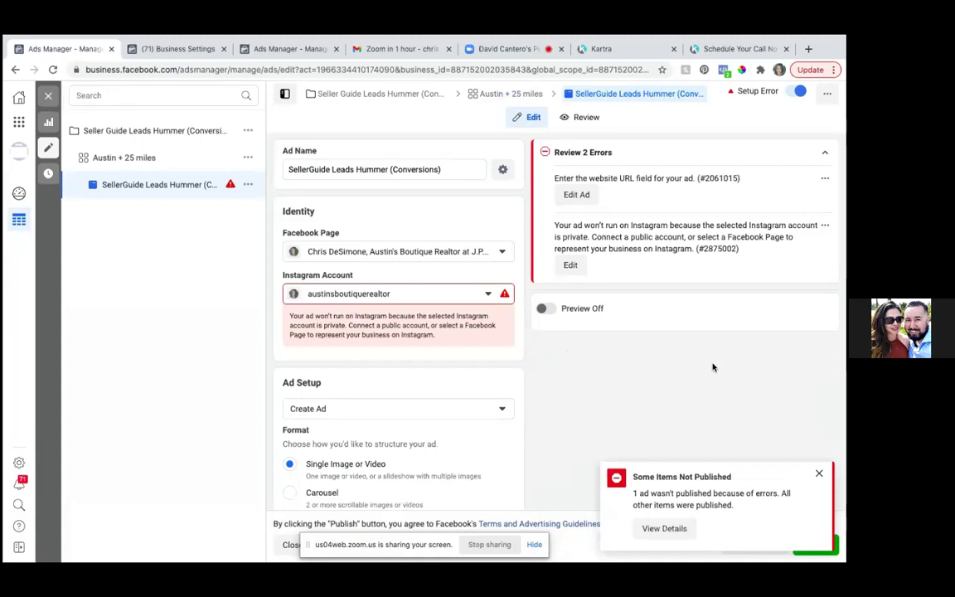
- Dismiss the 'Some Items Not Published' notice about the ad
click(821, 474)
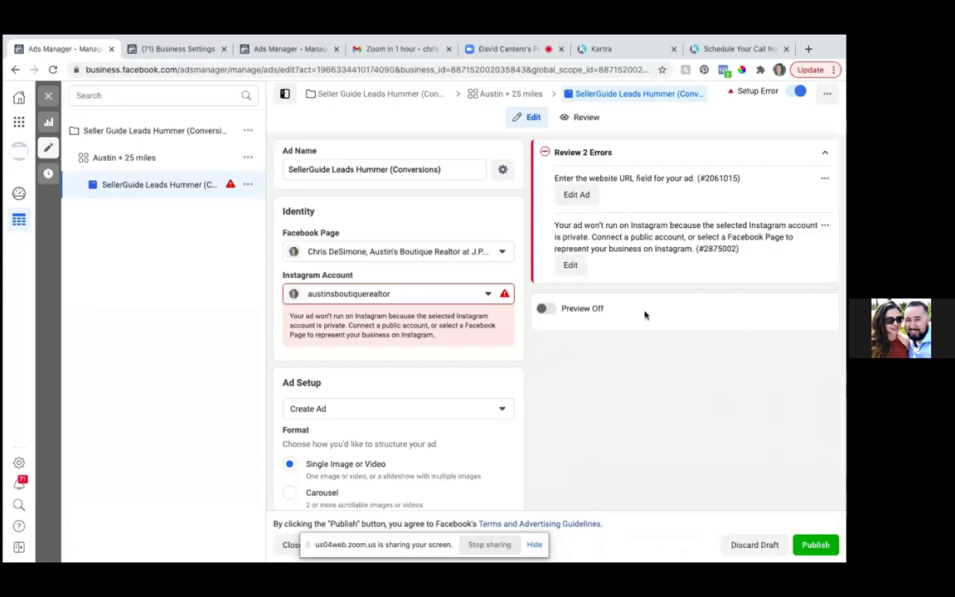
- Switch the ad setup to Use Existing Post and bring up the Select Post list
click(504, 409)
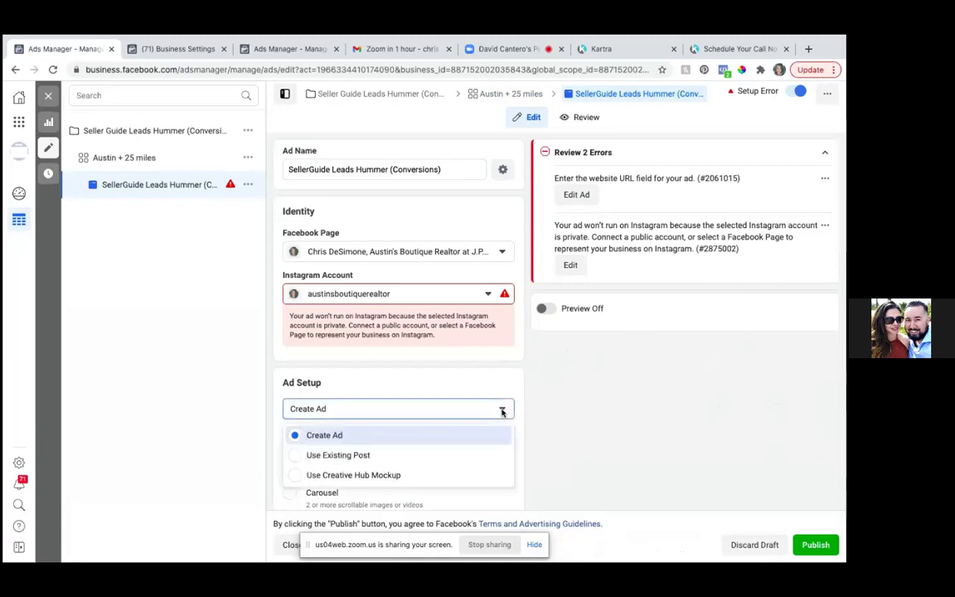
click(296, 458)
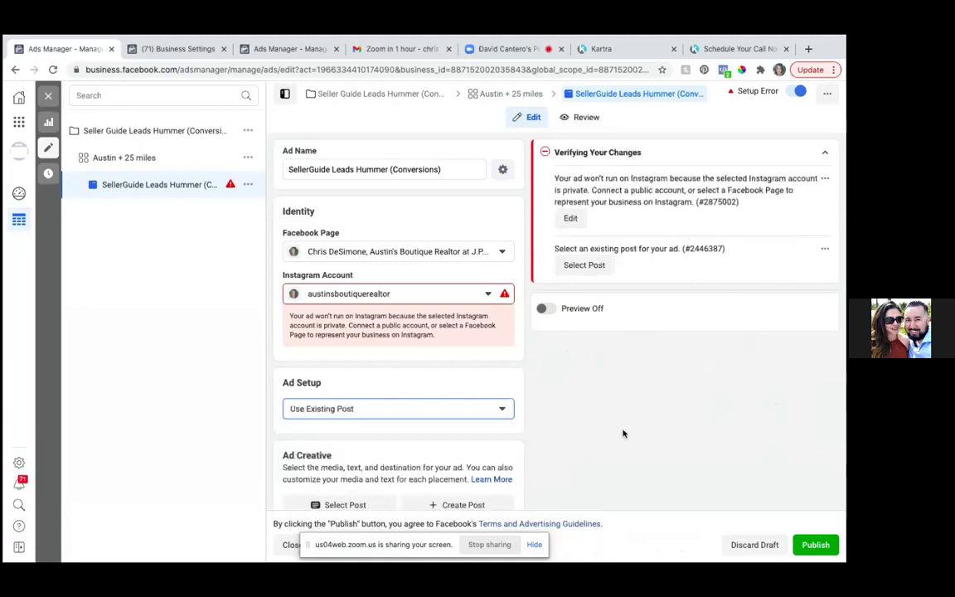
scroll(623, 433, down, 4)
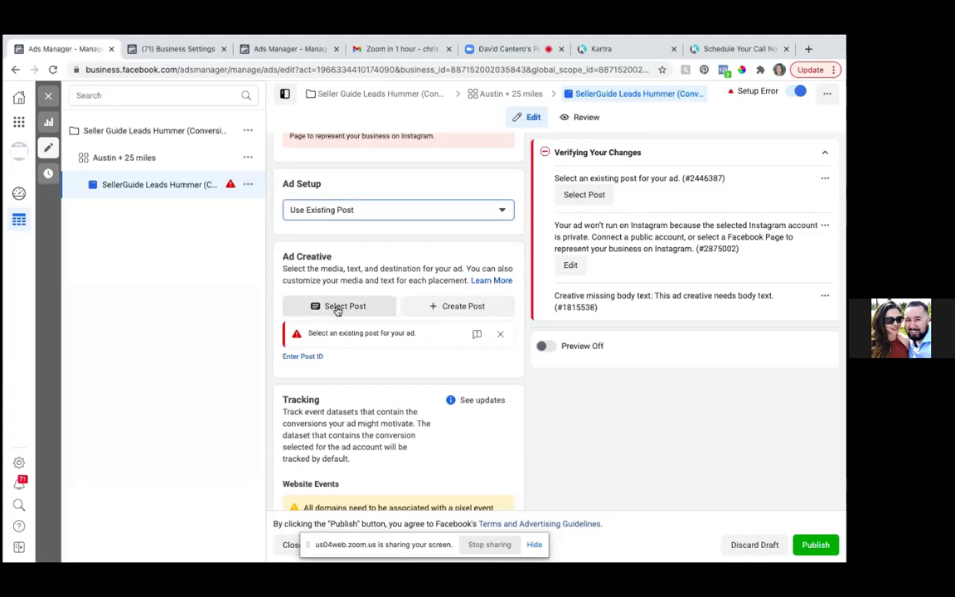
click(337, 308)
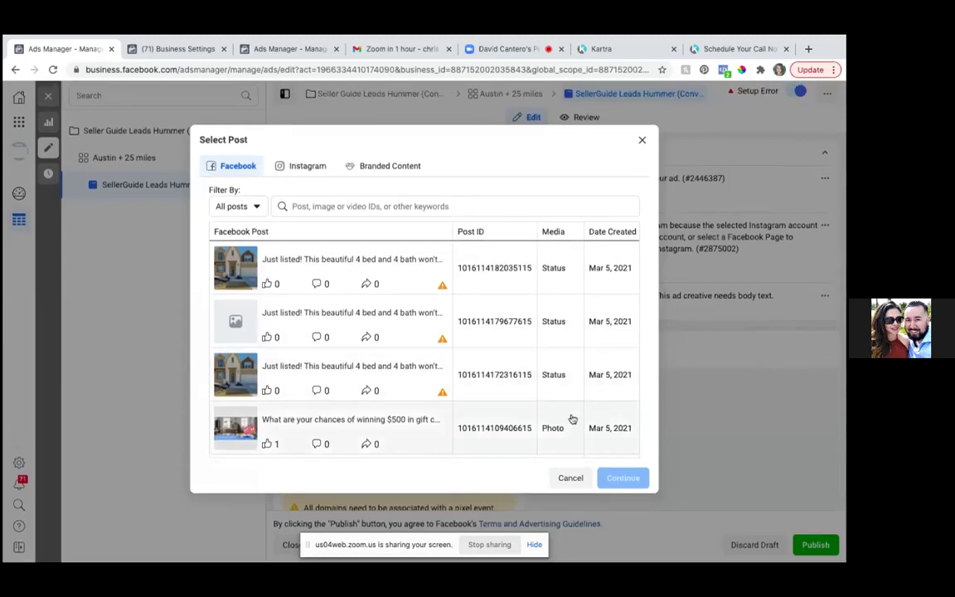
- Browse the page's posts in Select Post without choosing one, then start a new browser tab
scroll(572, 419, down, 5)
scroll(572, 420, down, 4)
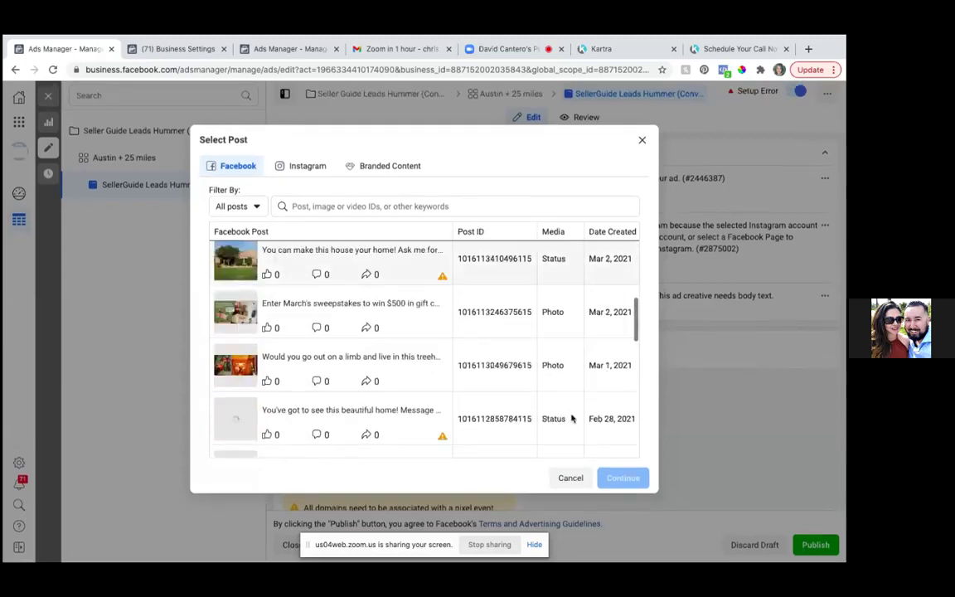
scroll(572, 420, down, 4)
scroll(572, 419, down, 4)
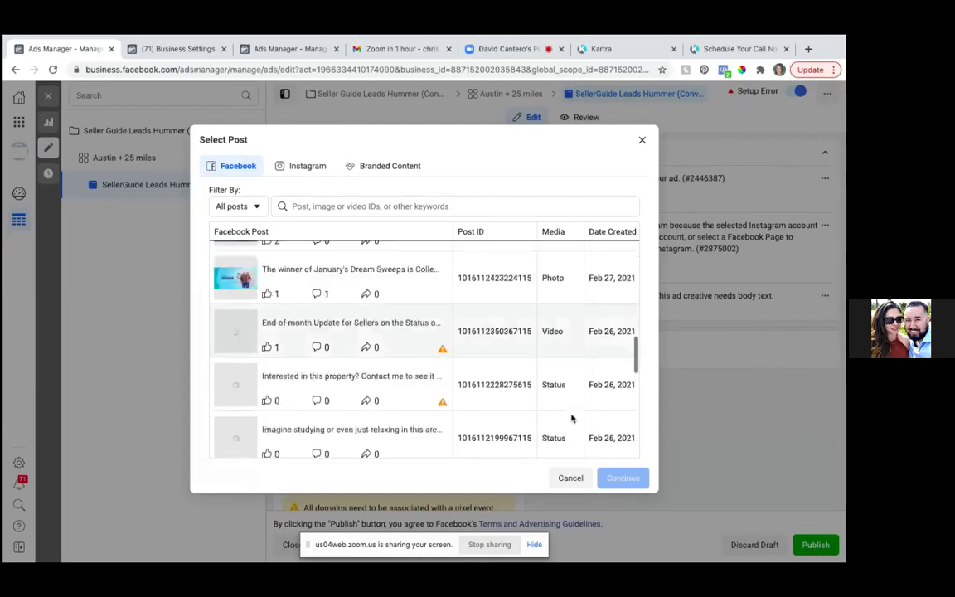
scroll(572, 420, up, 3)
scroll(572, 419, up, 10)
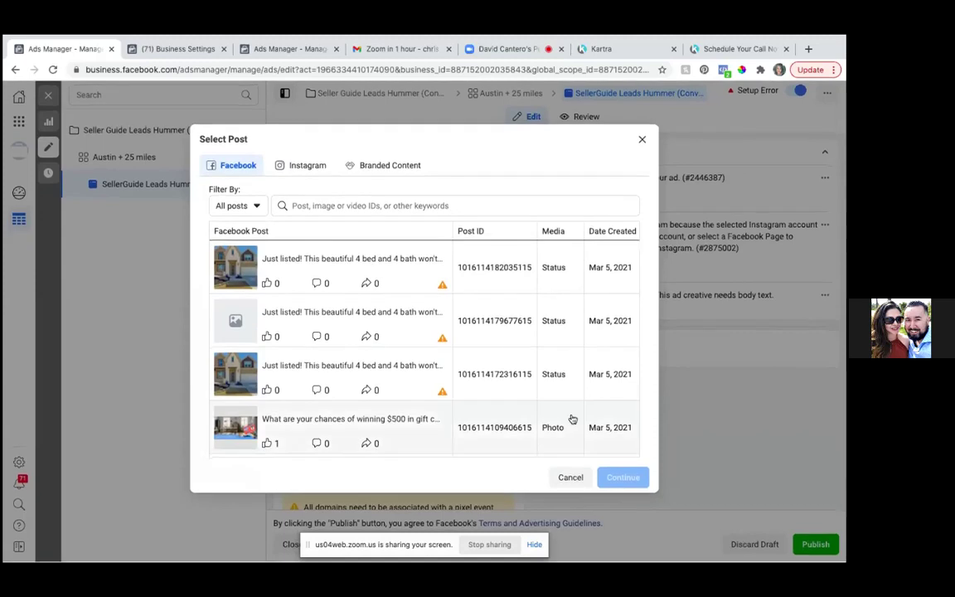
scroll(572, 419, down, 5)
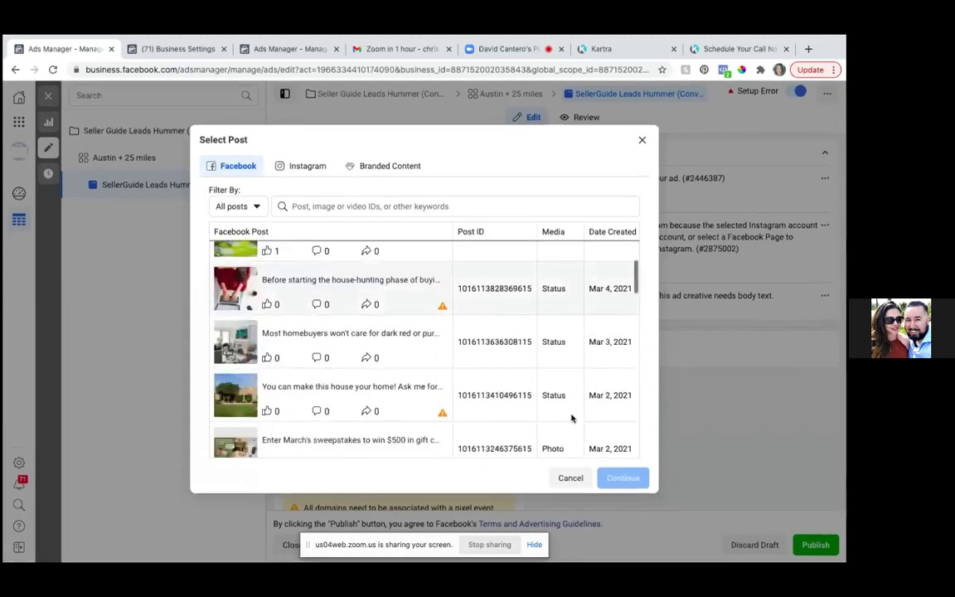
scroll(571, 419, down, 4)
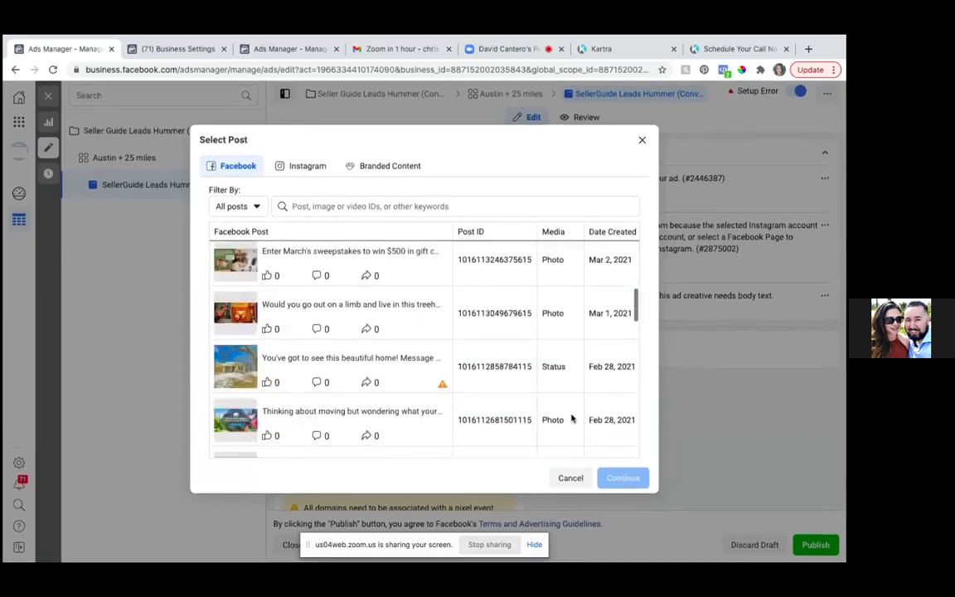
scroll(571, 418, down, 3)
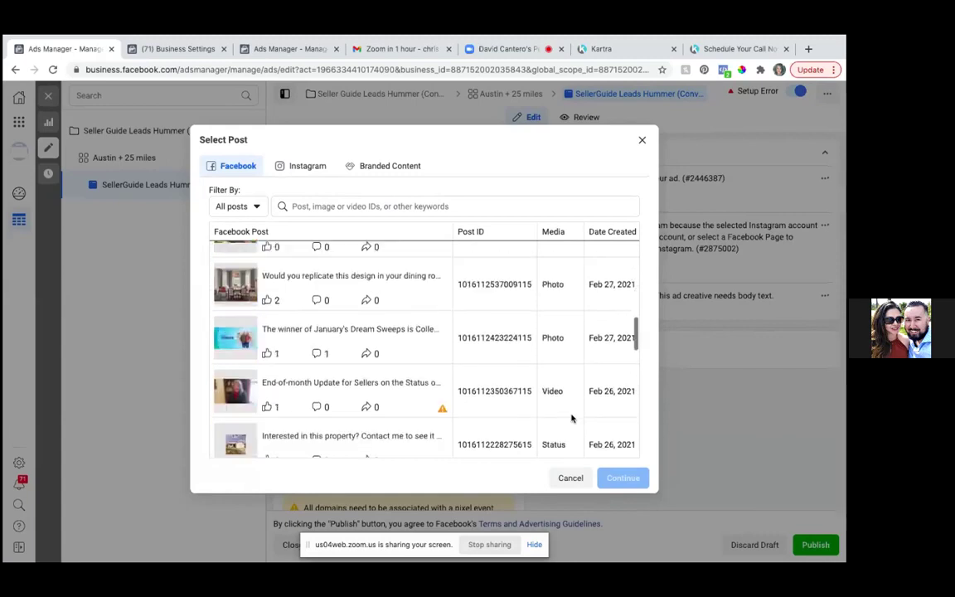
scroll(571, 419, down, 3)
scroll(571, 418, down, 2)
scroll(571, 419, down, 5)
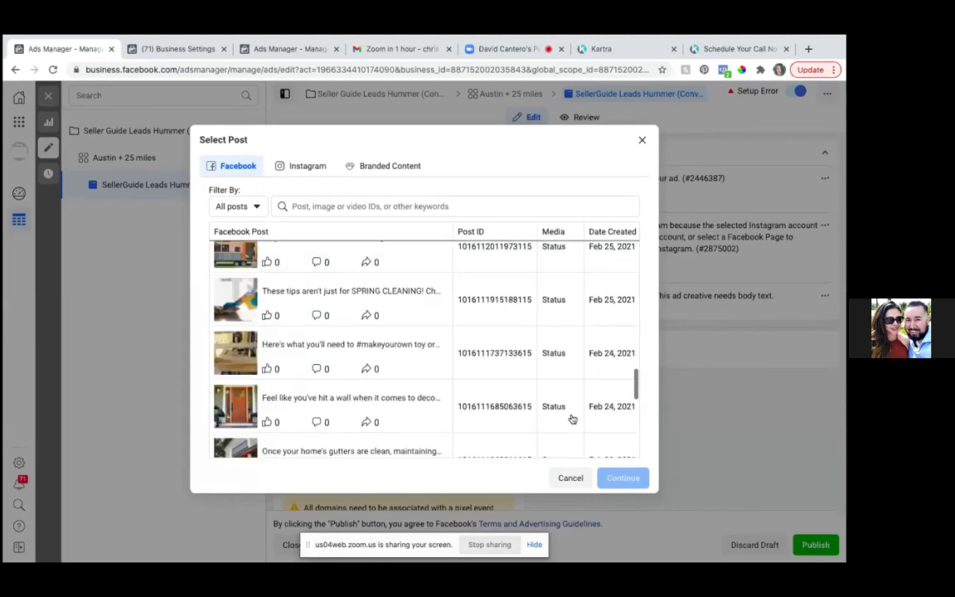
scroll(571, 419, down, 5)
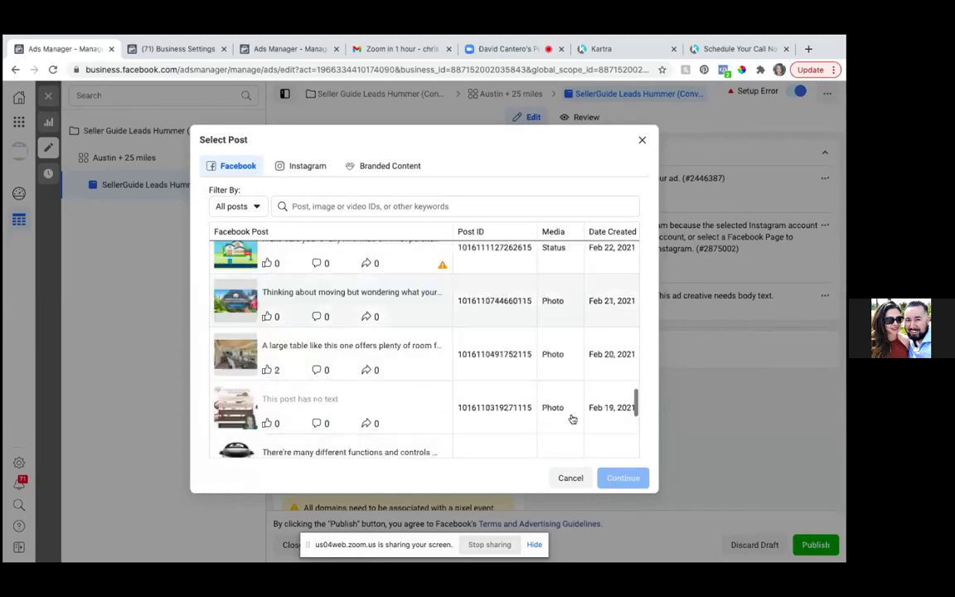
scroll(571, 419, down, 2)
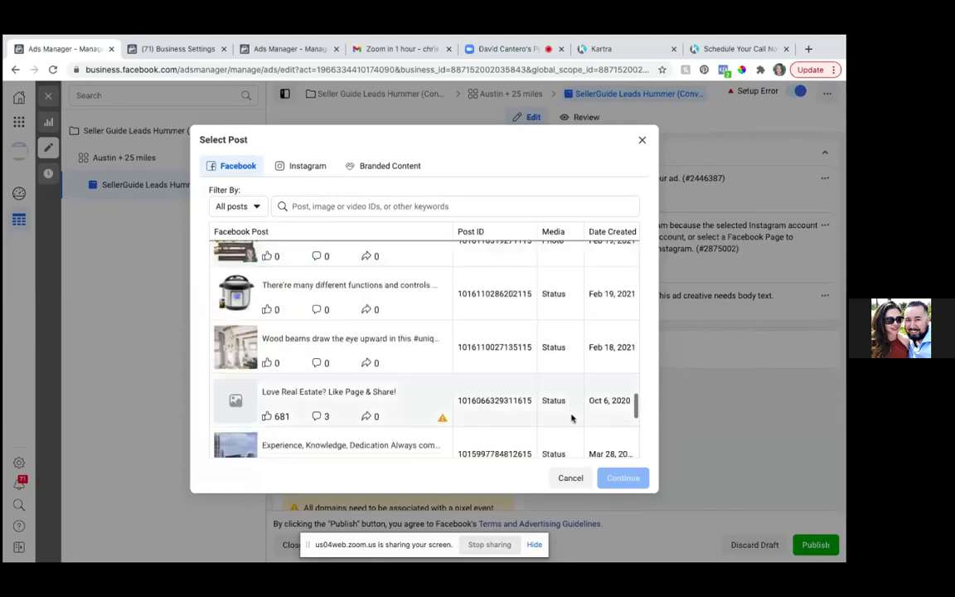
scroll(571, 419, down, 3)
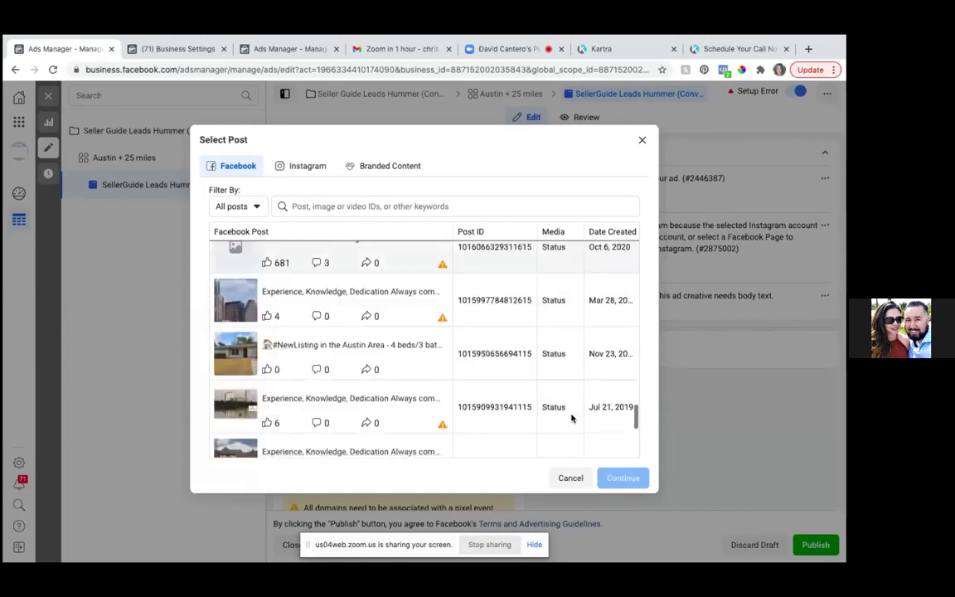
scroll(571, 419, down, 3)
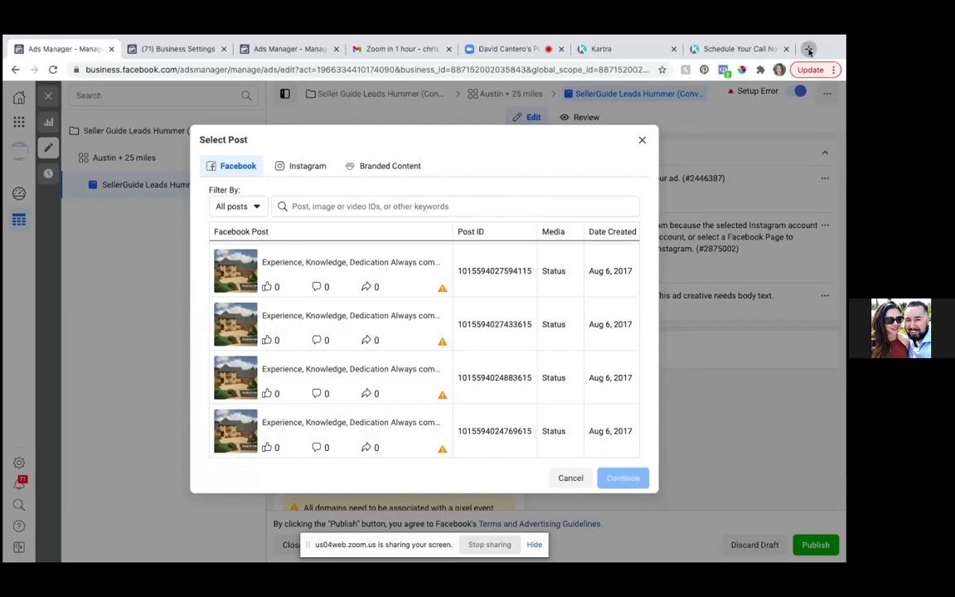
click(809, 50)
text(www)
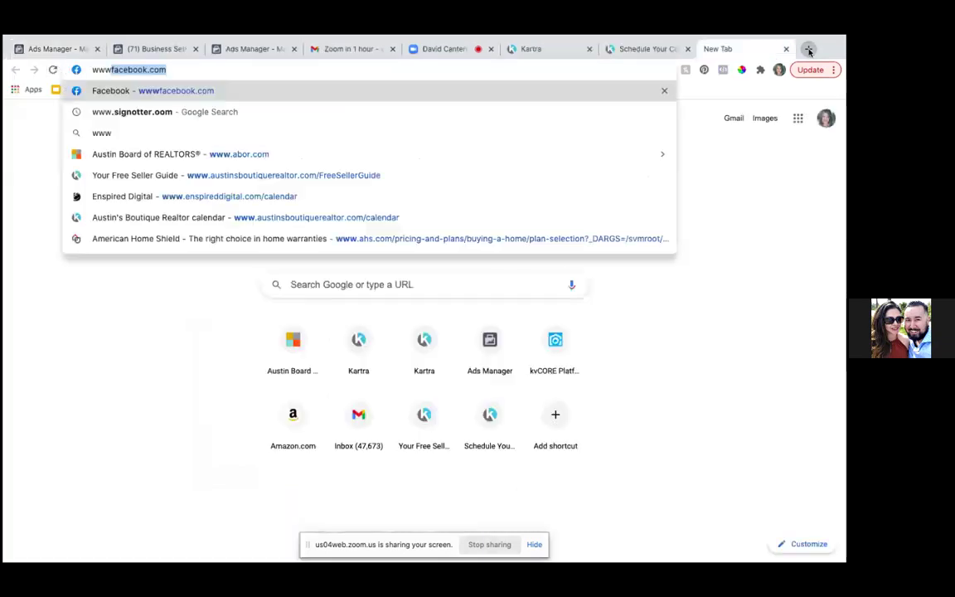
text(.faceb)
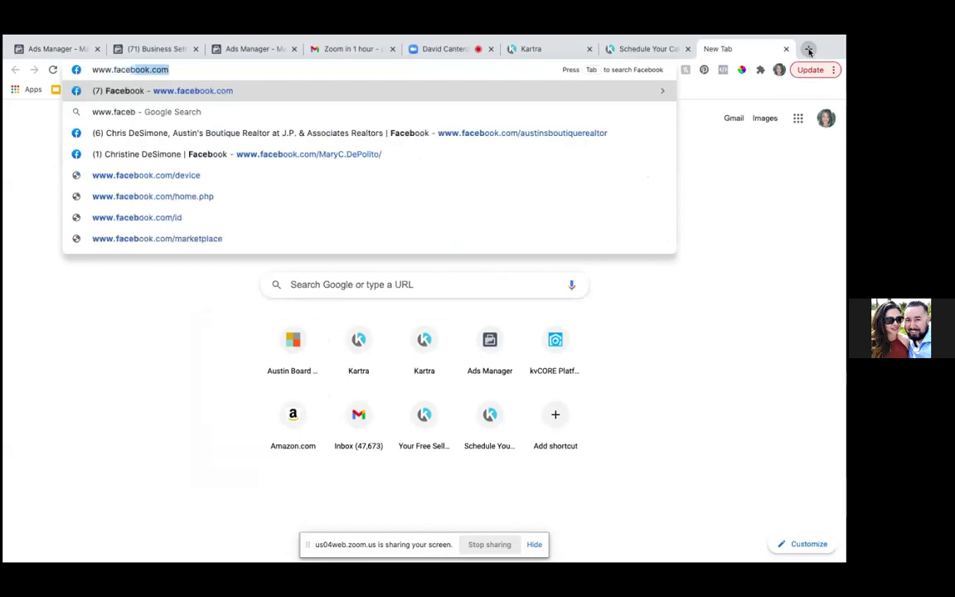
text(ook.com)
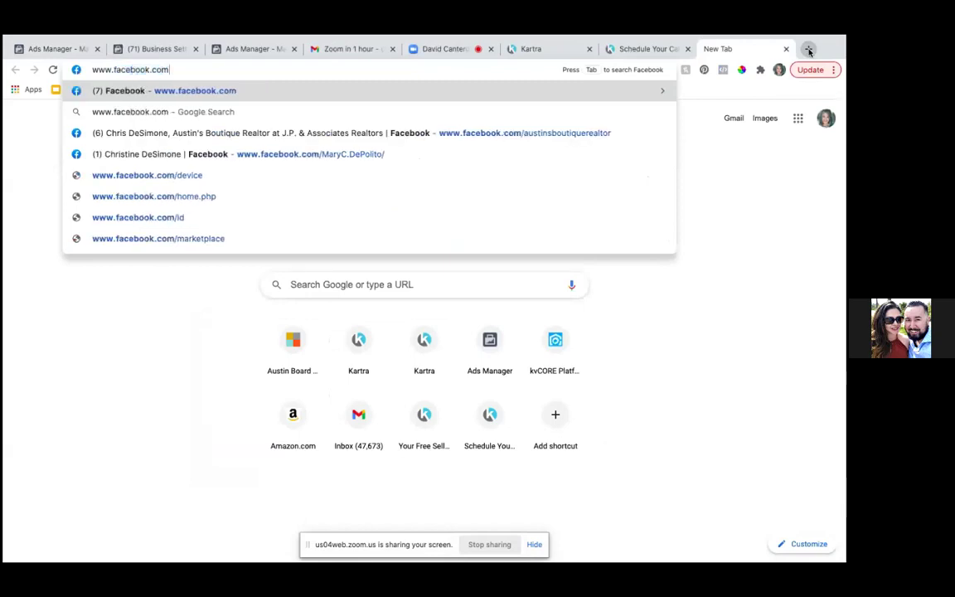
key(Return)
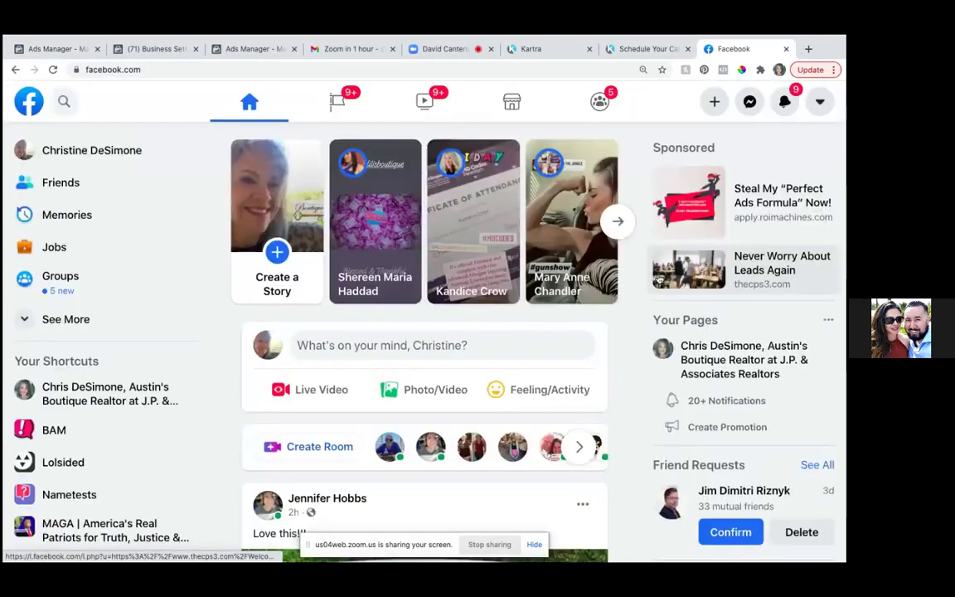
- Open the Austin's Boutique Realtor Page from Your Shortcuts and go to its Videos section via More
click(152, 396)
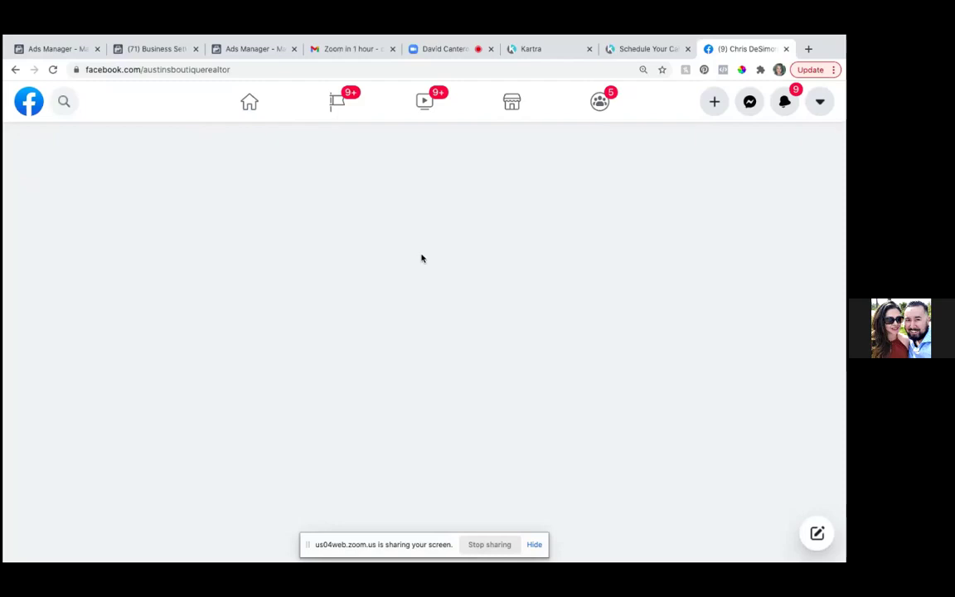
scroll(566, 166, down, 2)
scroll(566, 166, down, 1)
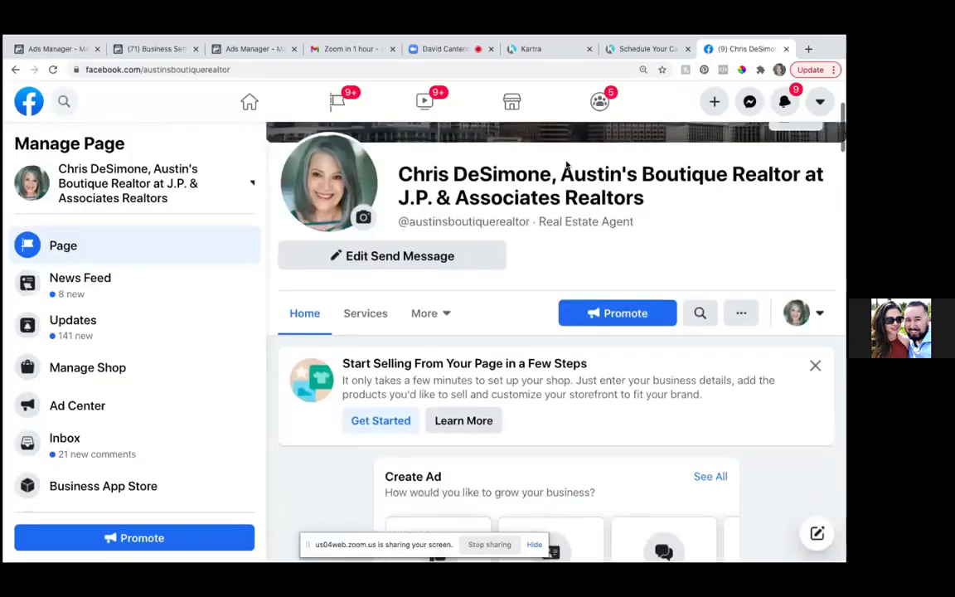
scroll(566, 166, up, 2)
scroll(564, 164, down, 1)
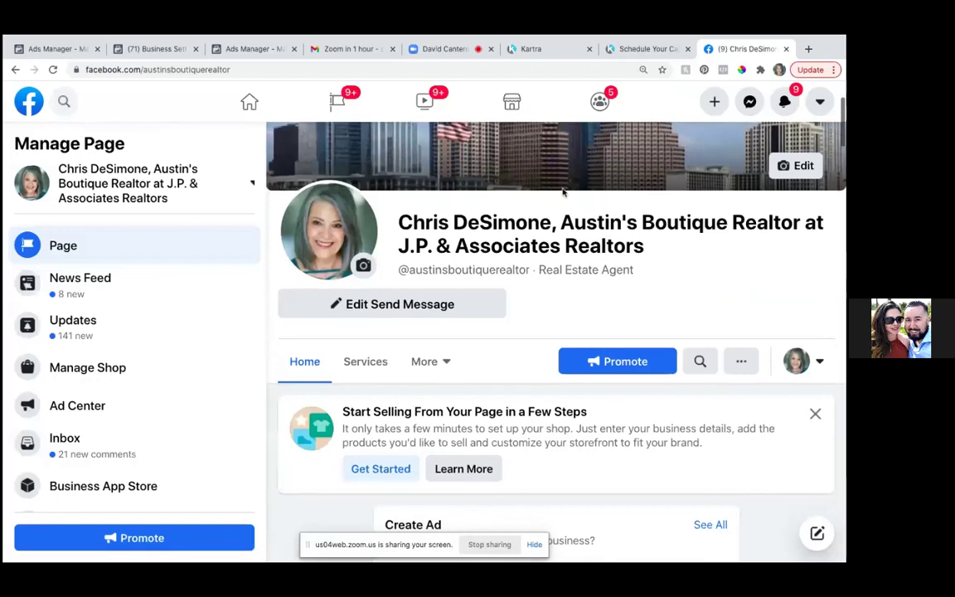
click(441, 362)
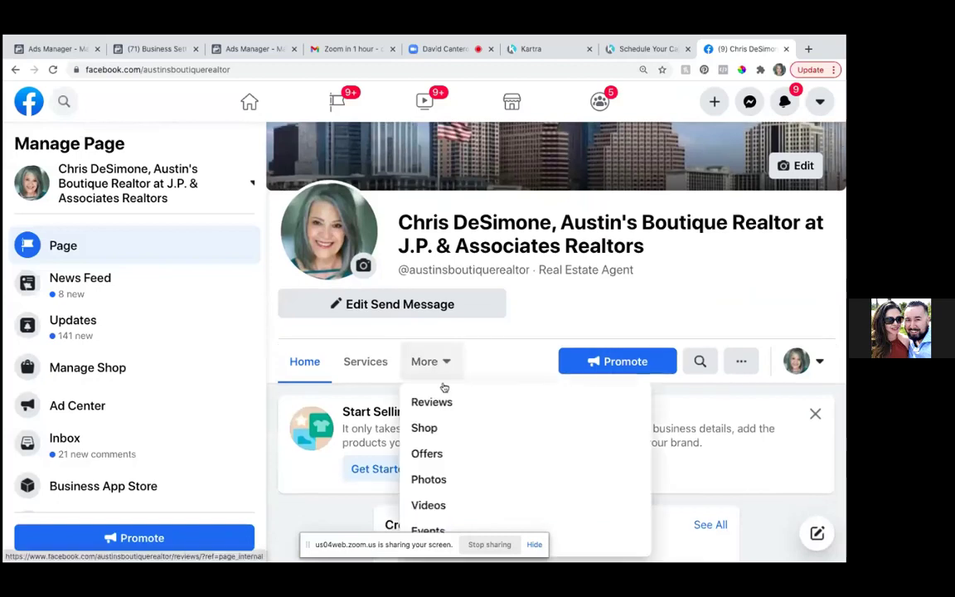
click(435, 506)
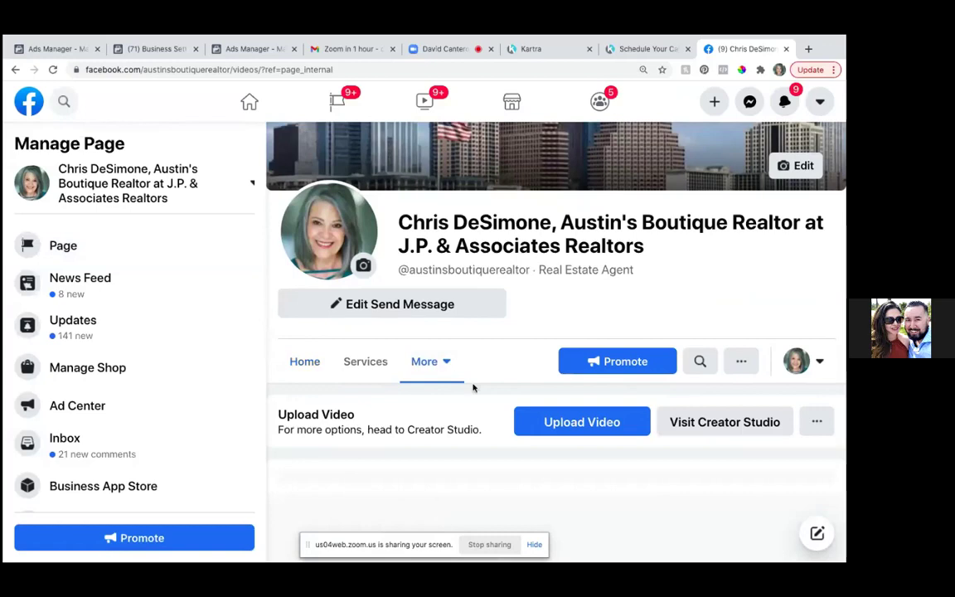
- Scroll to All Videos and open the 'A MESSAGE TO HOMEOWNERS' video
scroll(473, 387, down, 1)
scroll(479, 367, down, 5)
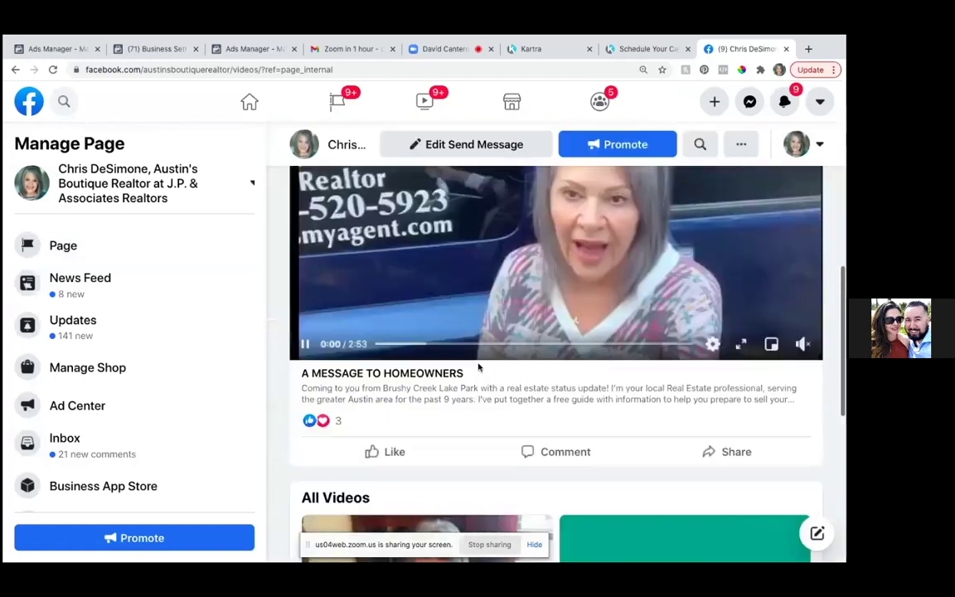
scroll(490, 312, up, 1)
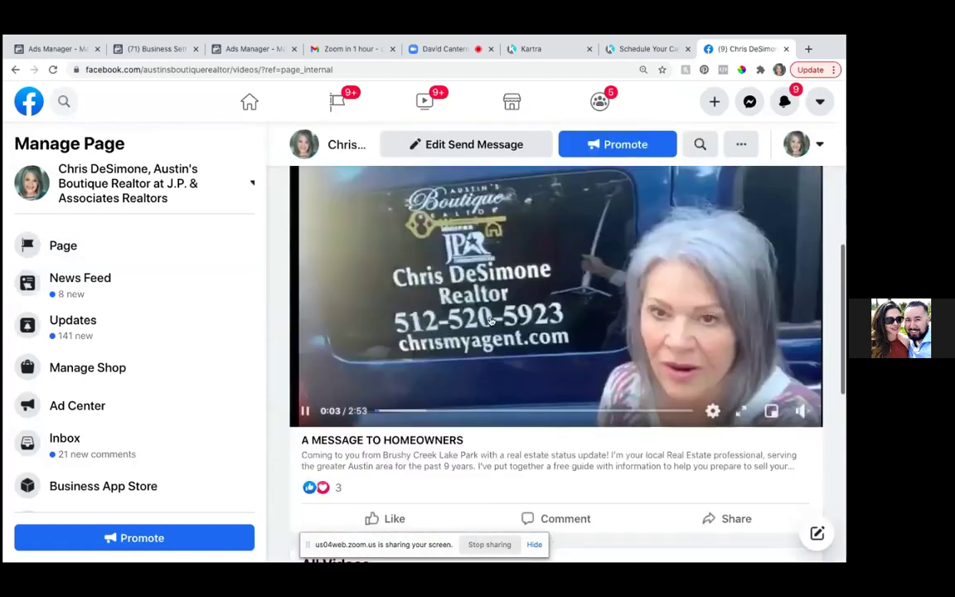
scroll(491, 320, up, 1)
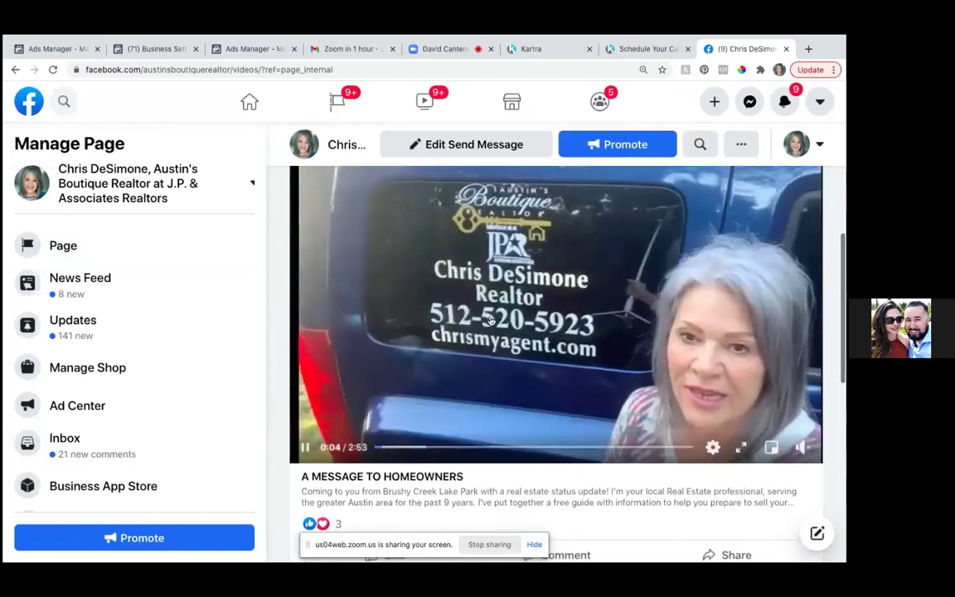
scroll(489, 320, up, 1)
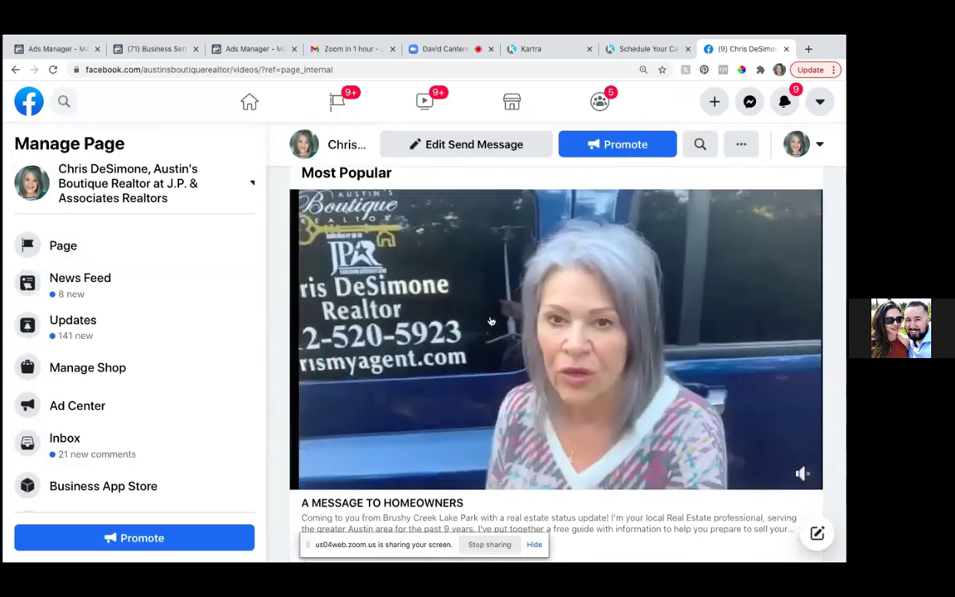
scroll(490, 321, down, 1)
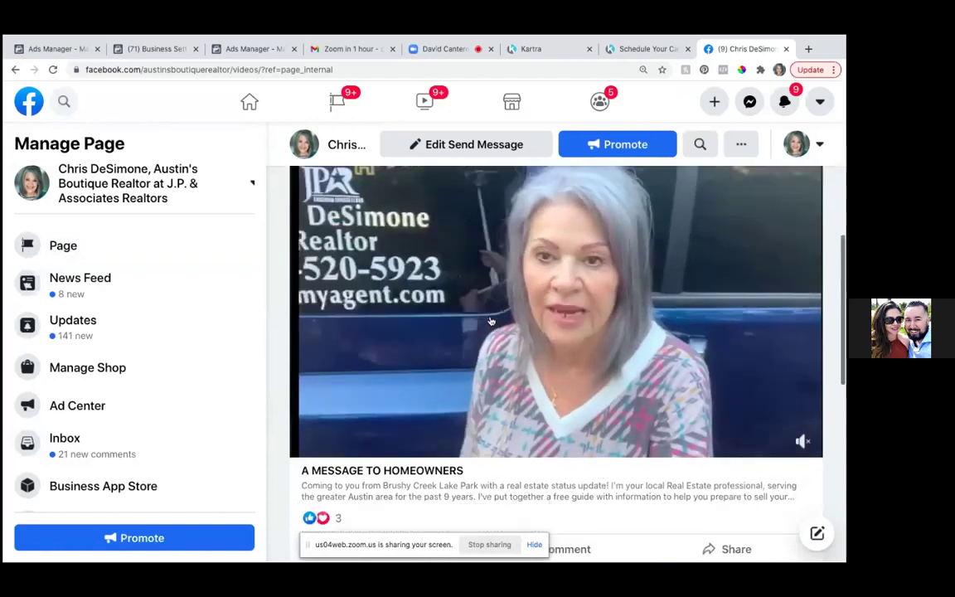
scroll(490, 321, down, 3)
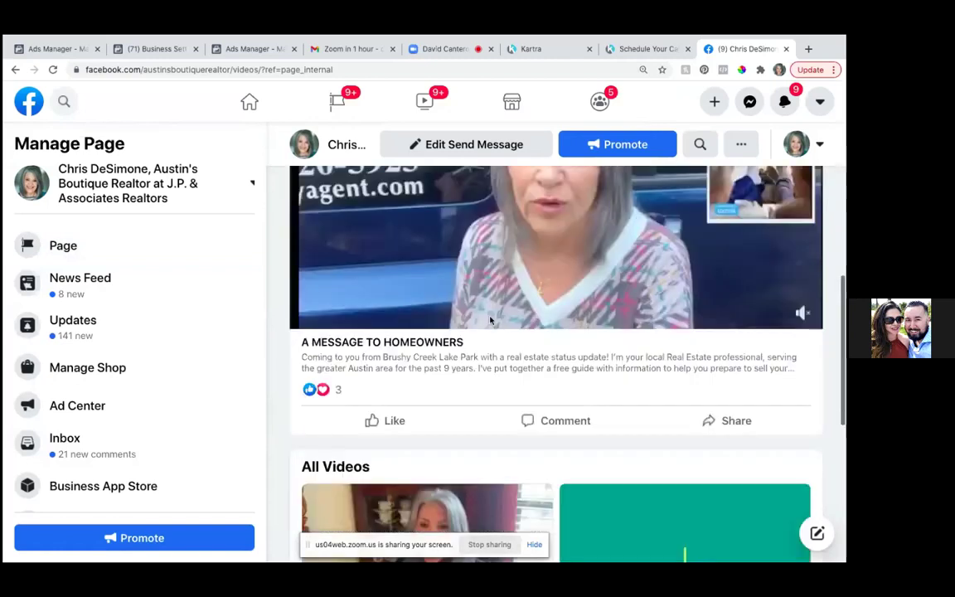
scroll(491, 321, down, 8)
scroll(490, 321, down, 2)
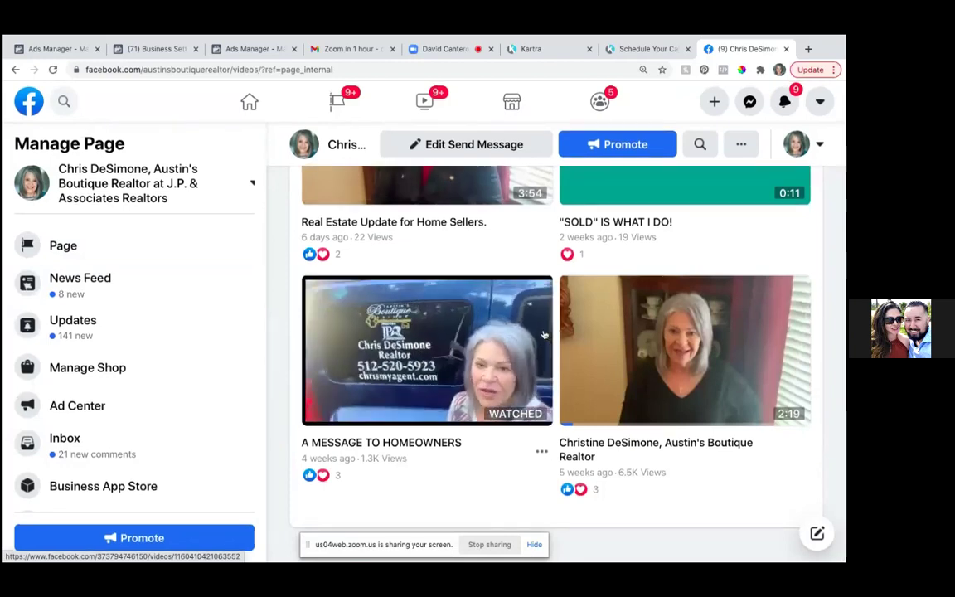
click(427, 360)
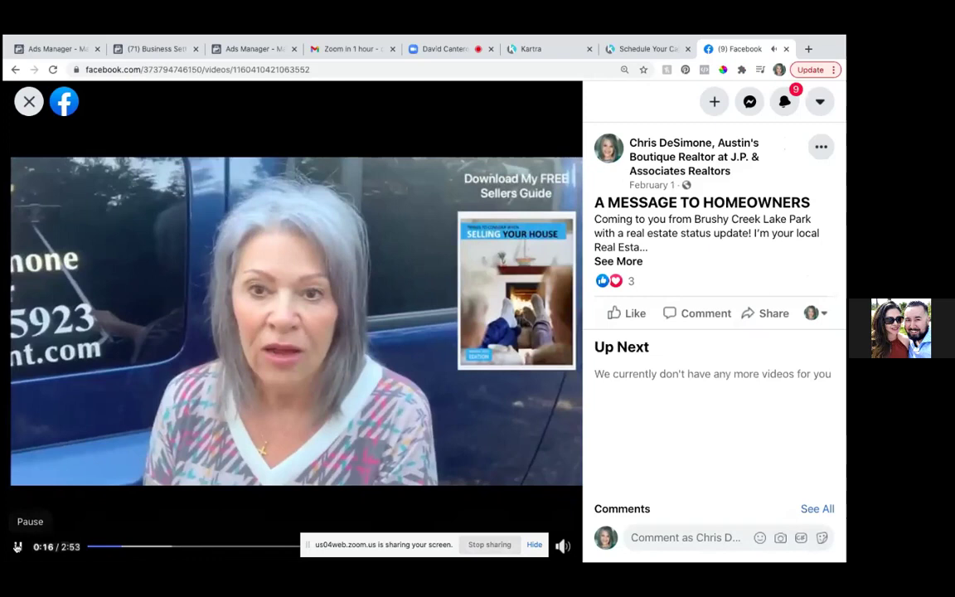
click(17, 546)
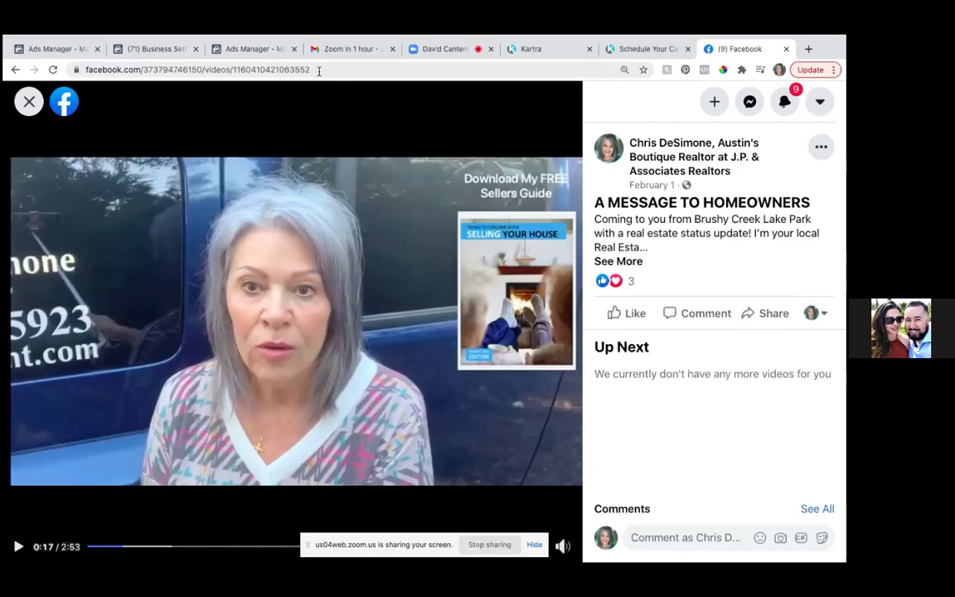
drag(318, 71, 143, 70)
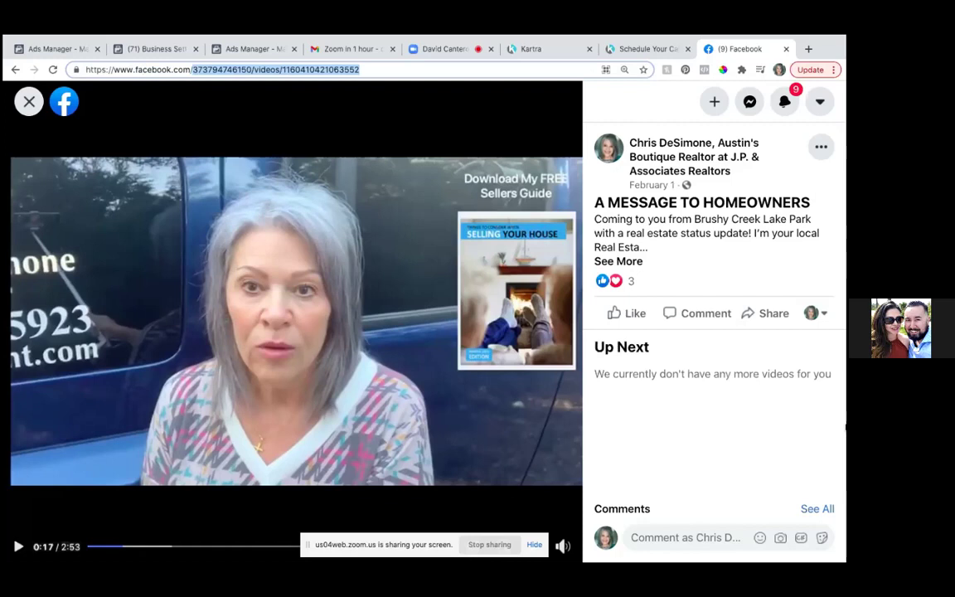
key(BackSpace)
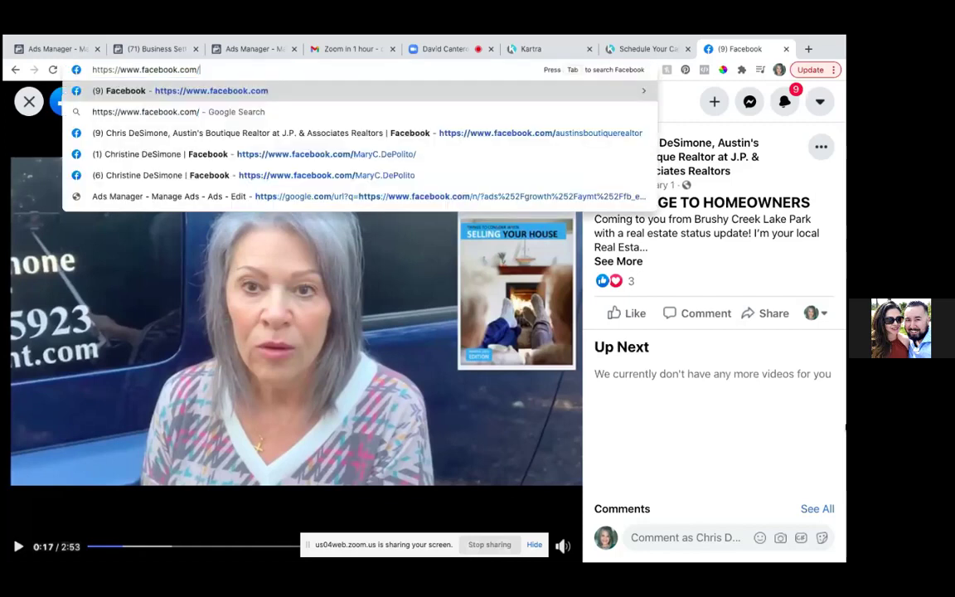
click(732, 452)
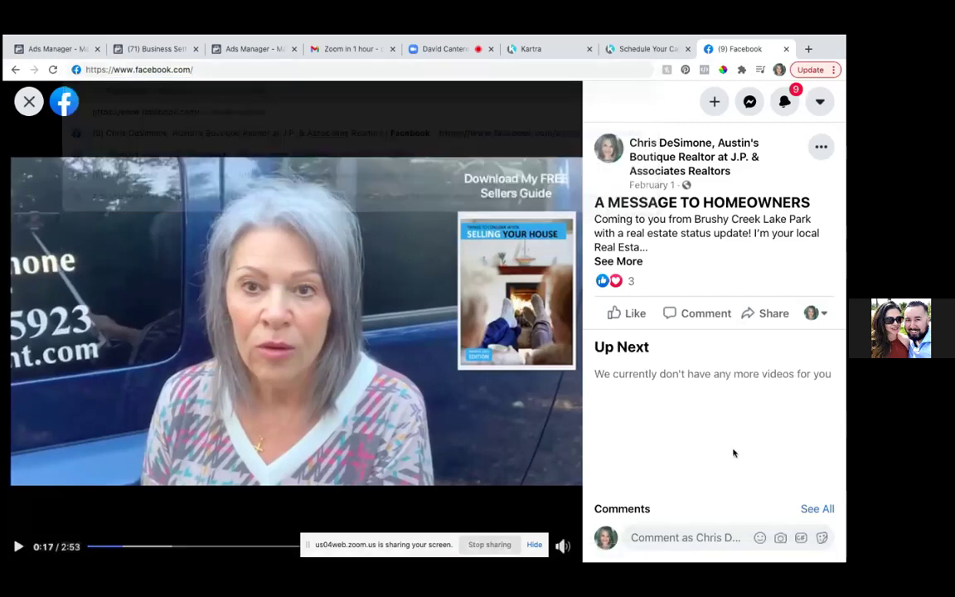
click(315, 314)
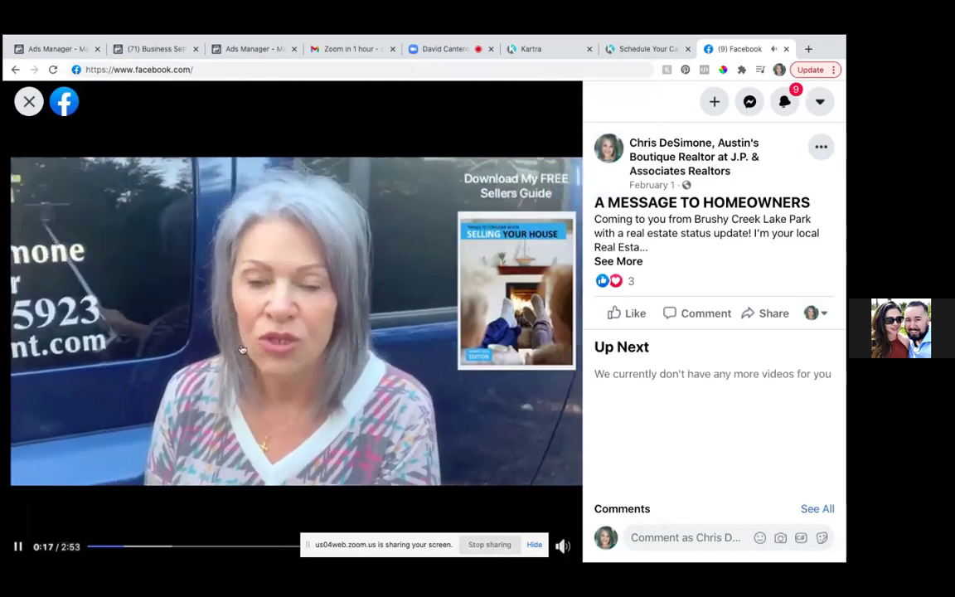
click(211, 71)
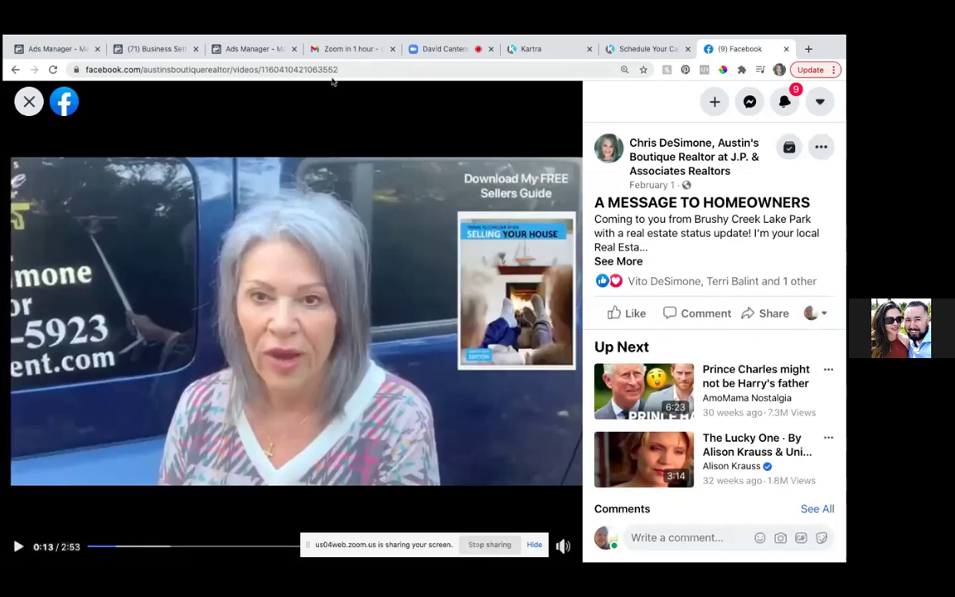
drag(339, 70, 261, 70)
key(ctrl+c)
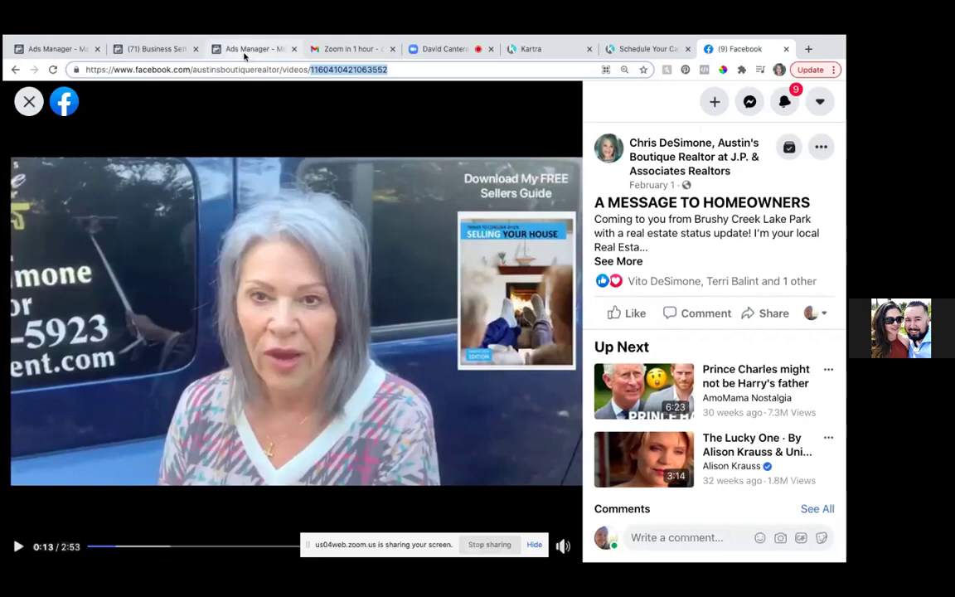
click(247, 50)
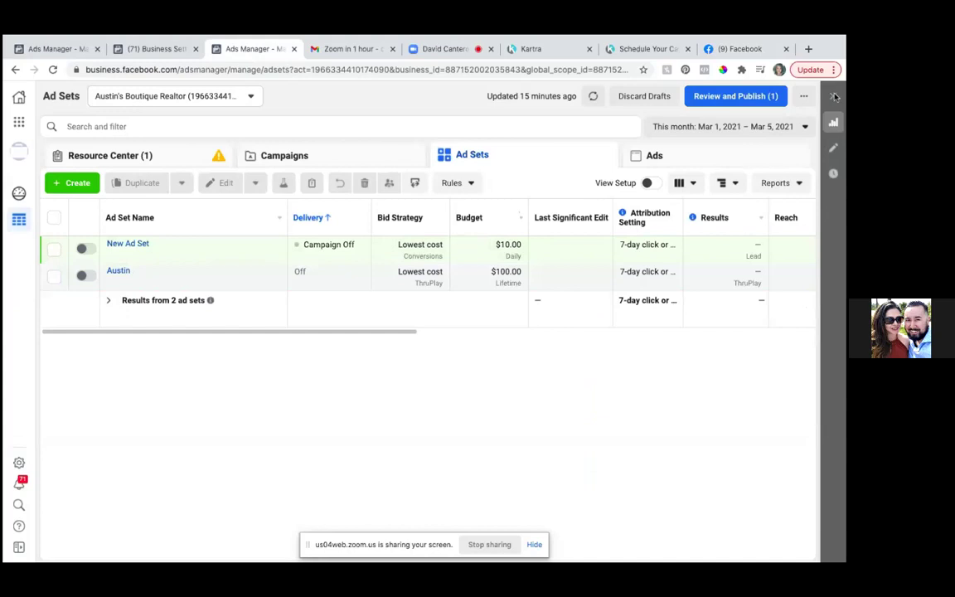
- Close the extra Ads Manager tab, cancel Select Post and submit the copied video ID as Post ID
click(295, 49)
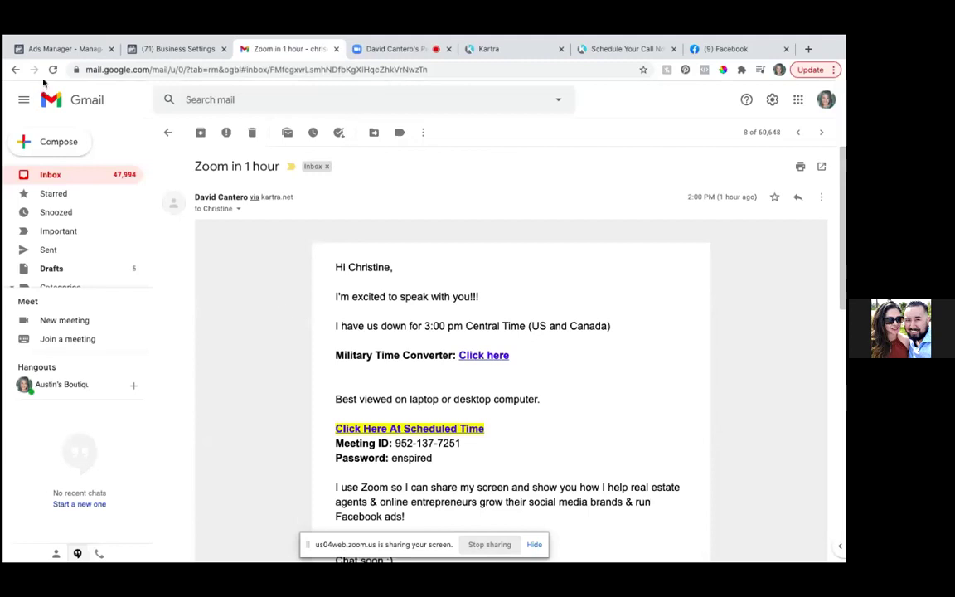
click(55, 46)
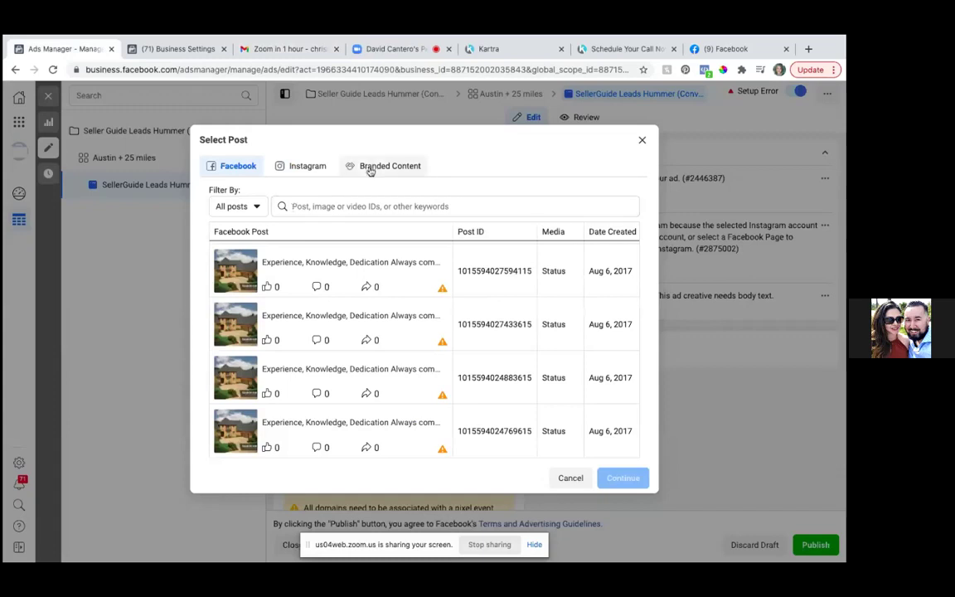
click(572, 480)
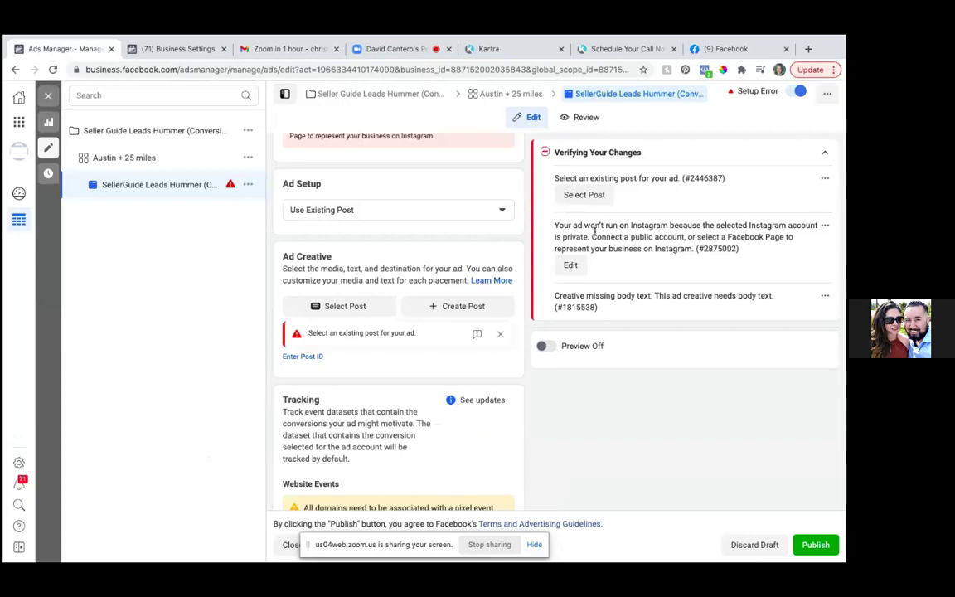
scroll(594, 232, up, 1)
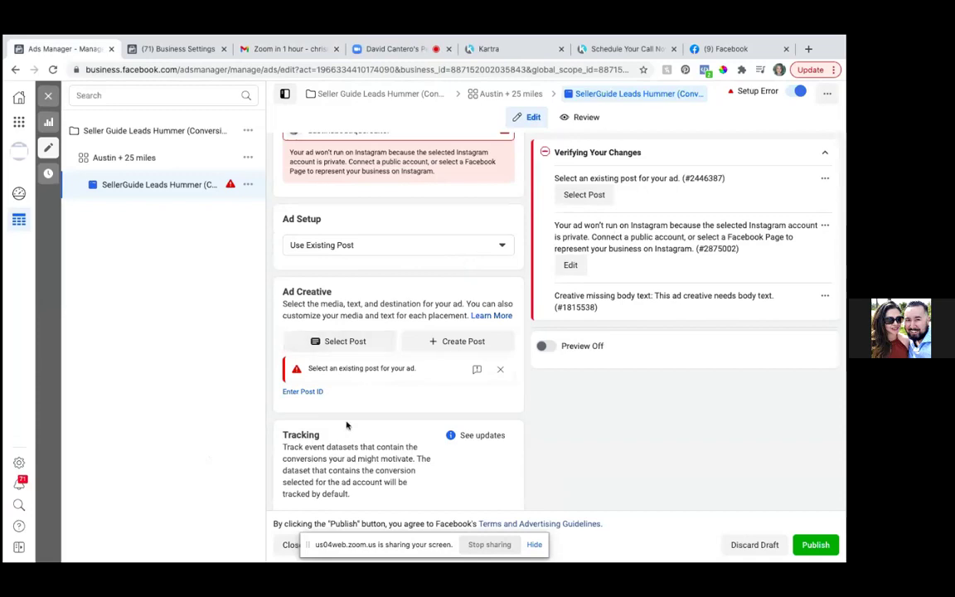
click(303, 392)
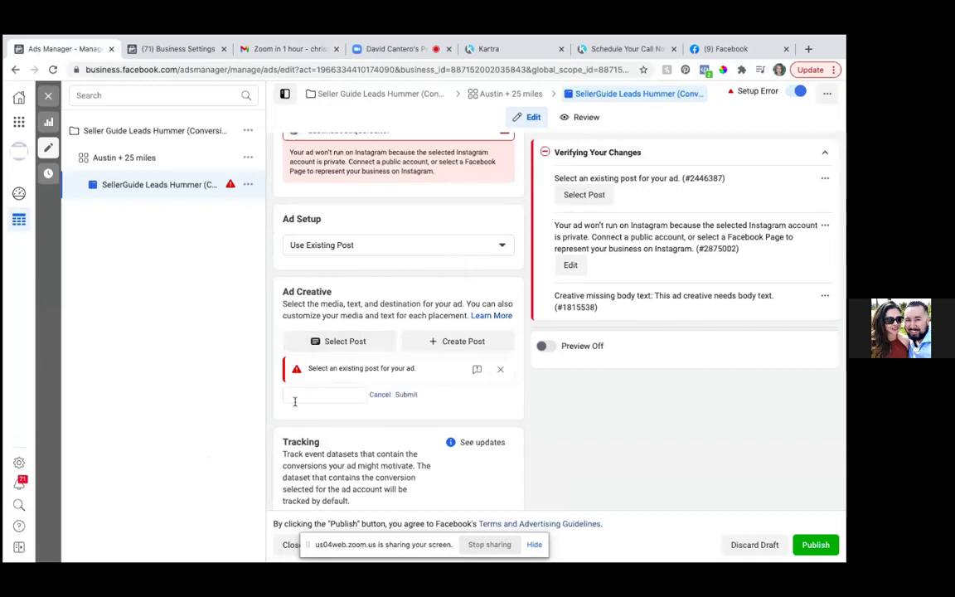
key(ctrl+v)
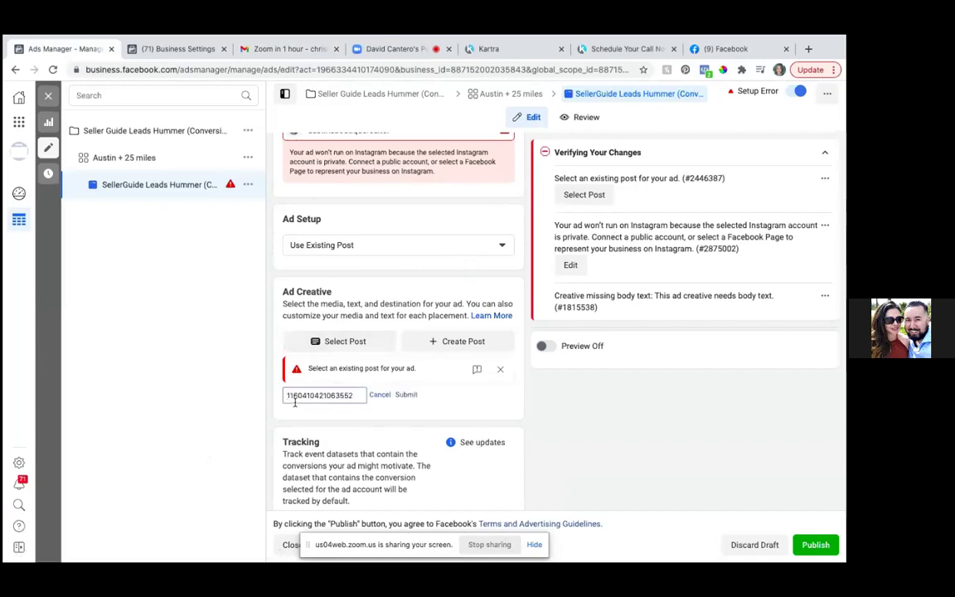
click(404, 396)
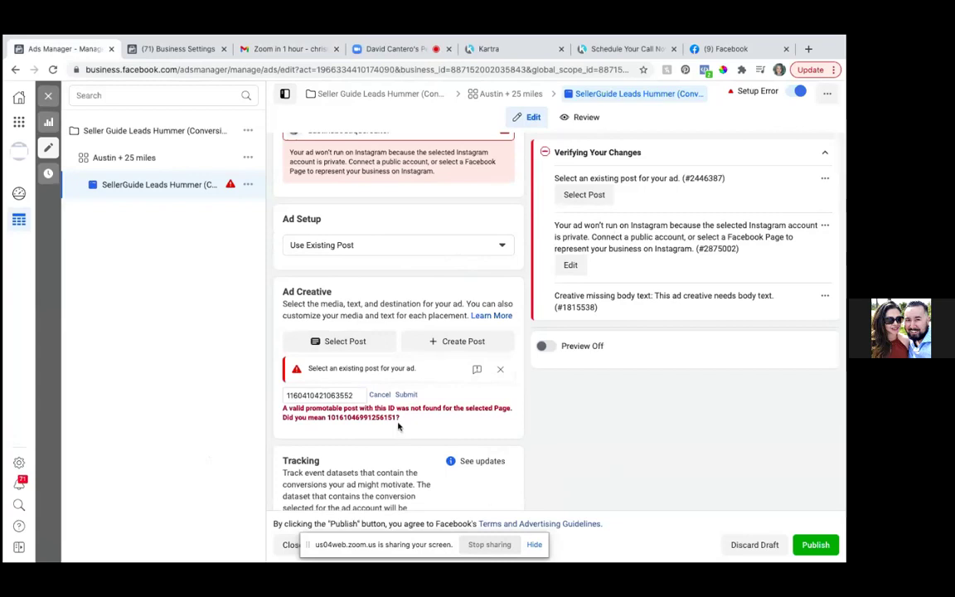
drag(397, 418, 329, 420)
key(ctrl+c)
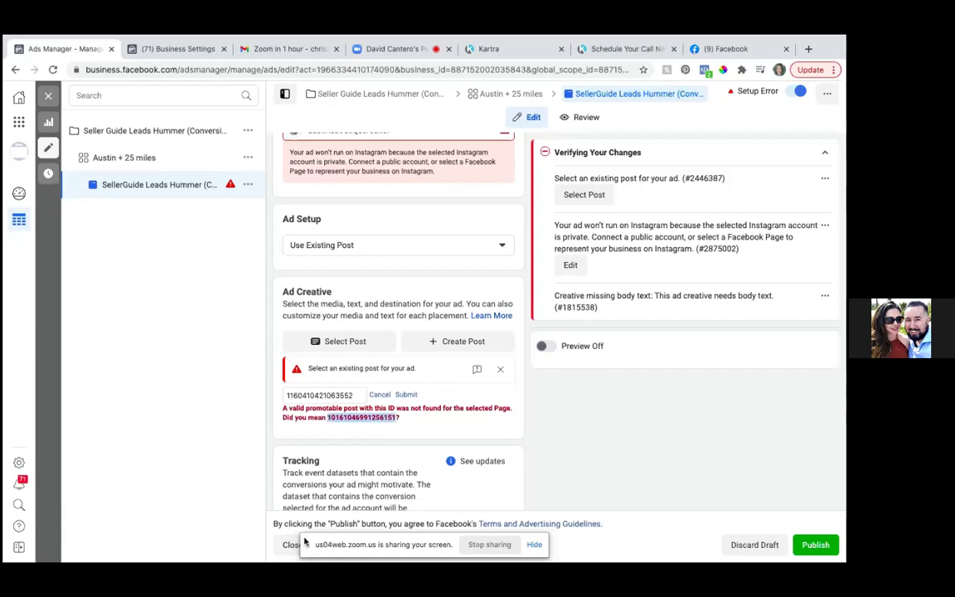
click(357, 395)
key(BackSpace)
key(BackSpace)
key(BackSpace)
key(BackSpace)
key(BackSpace)
key(BackSpace)
key(BackSpace)
key(BackSpace)
key(BackSpace)
key(BackSpace)
key(BackSpace)
key(BackSpace)
key(BackSpace)
key(BackSpace)
key(BackSpace)
key(BackSpace)
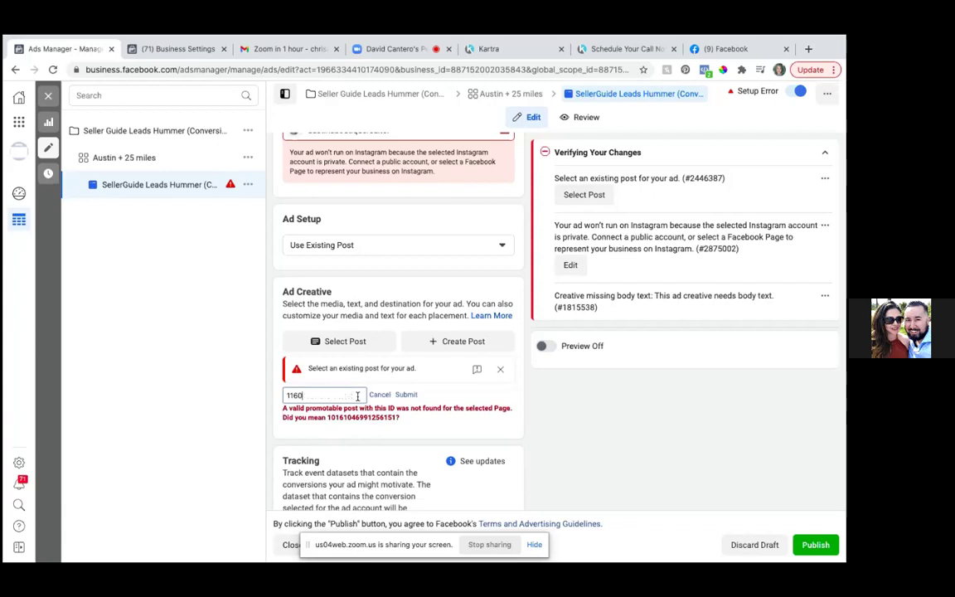
key(ctrl+v)
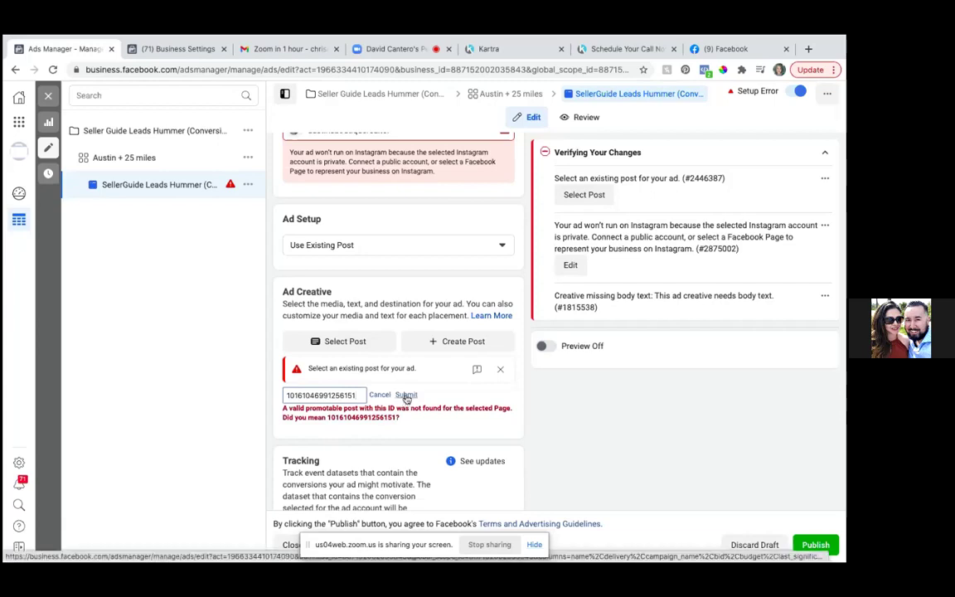
click(406, 395)
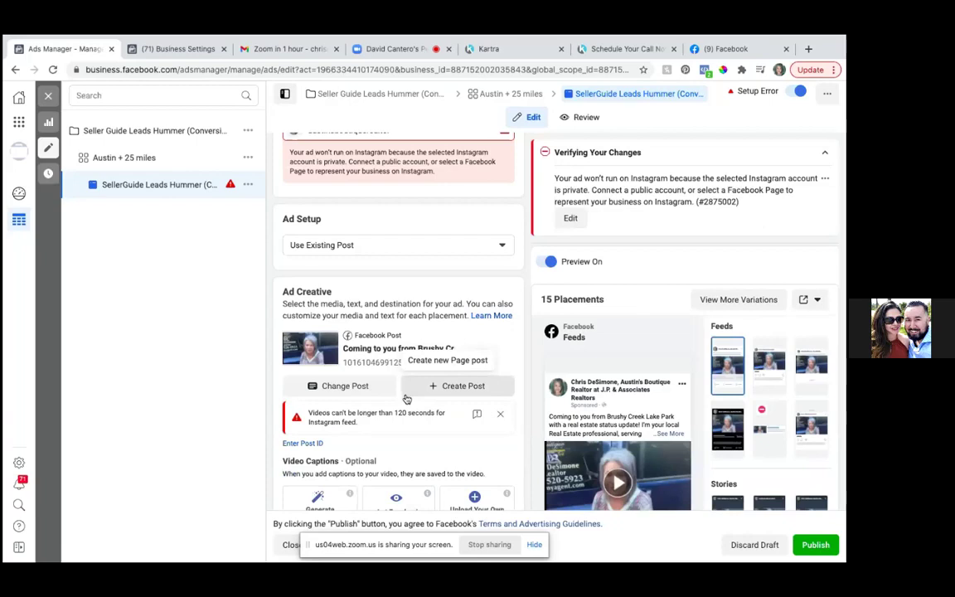
- Scroll past Call To Action, Tracking and URL Parameters, then open the App Events setup guide
scroll(406, 398, down, 5)
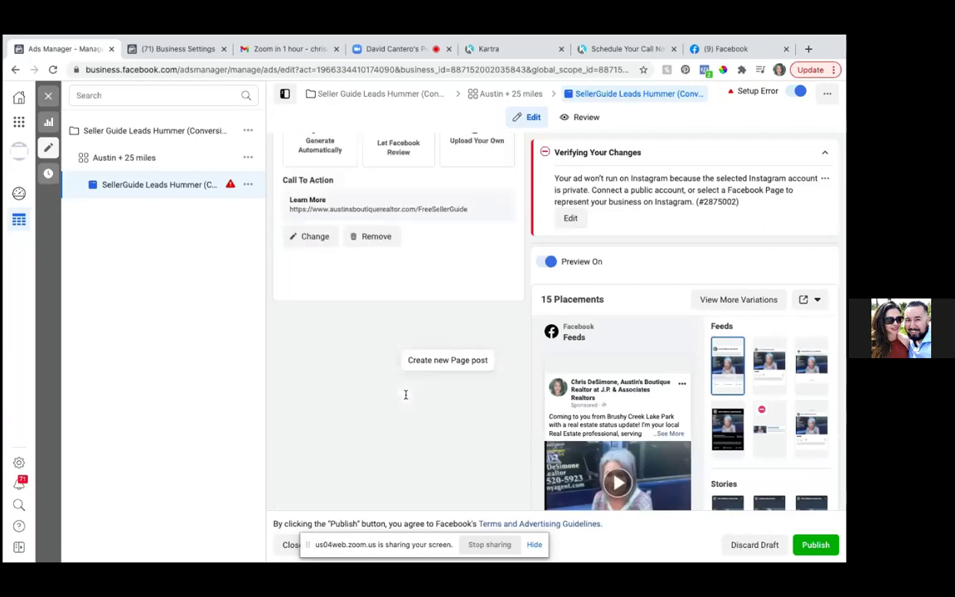
scroll(588, 298, down, 3)
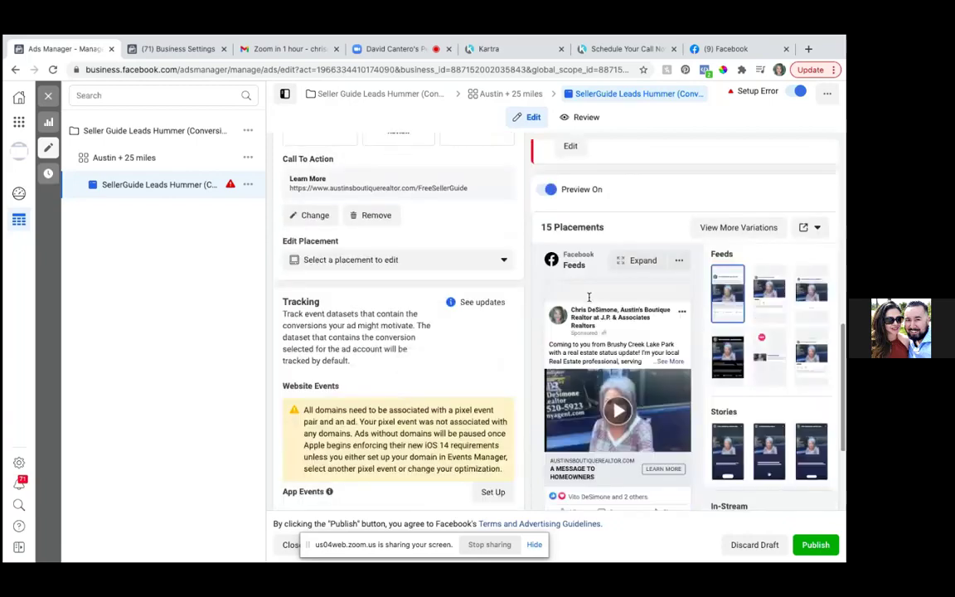
scroll(588, 299, down, 2)
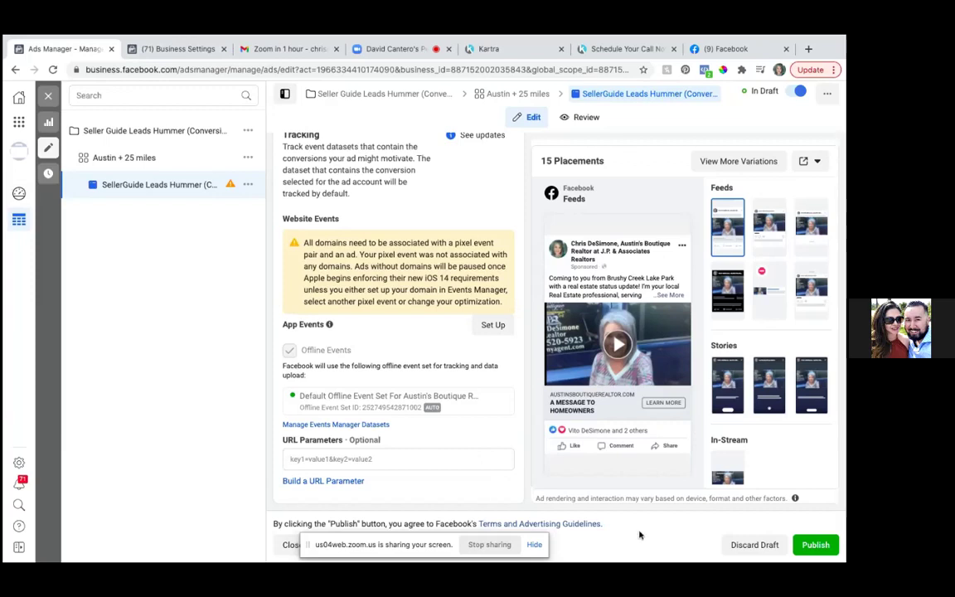
click(491, 325)
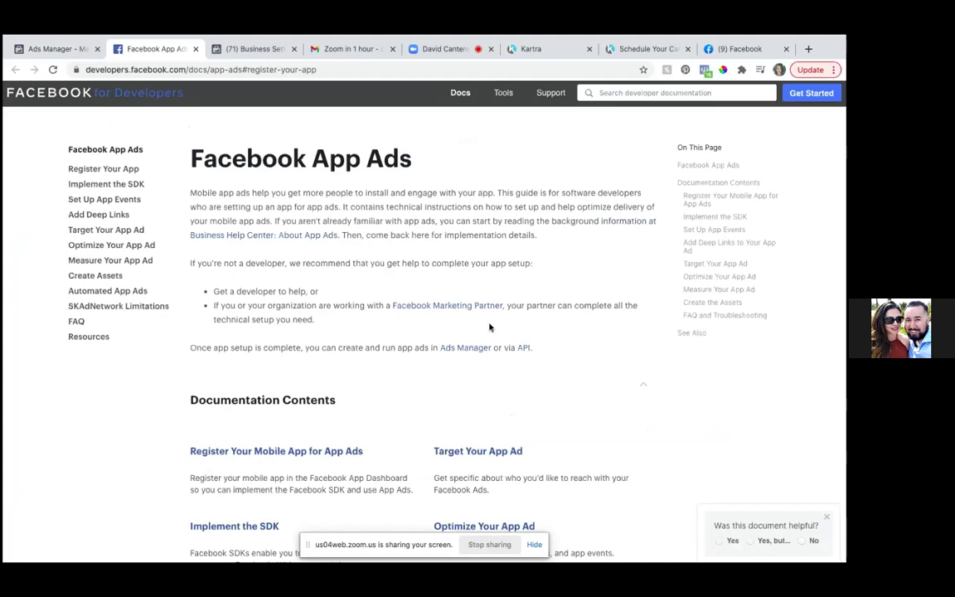
- Read down through the Facebook App Ads documentation page
scroll(489, 327, down, 1)
scroll(489, 327, down, 2)
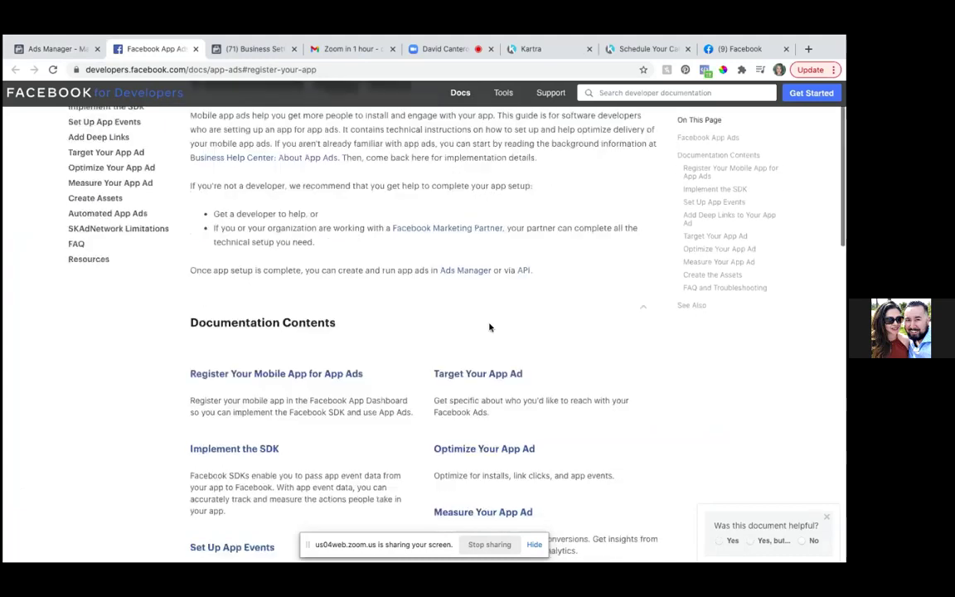
scroll(489, 327, down, 1)
scroll(489, 327, down, 10)
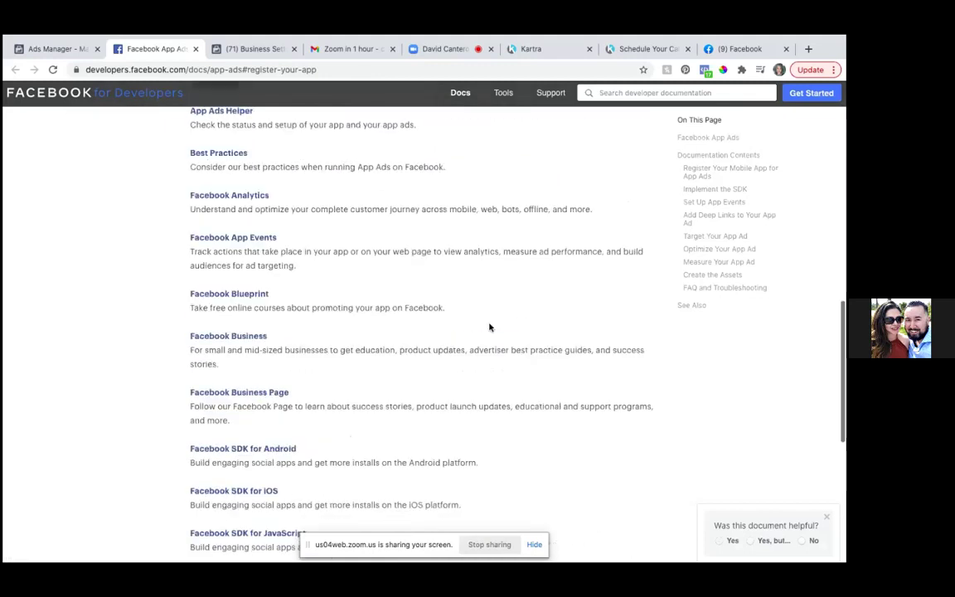
scroll(489, 327, down, 4)
scroll(489, 328, up, 8)
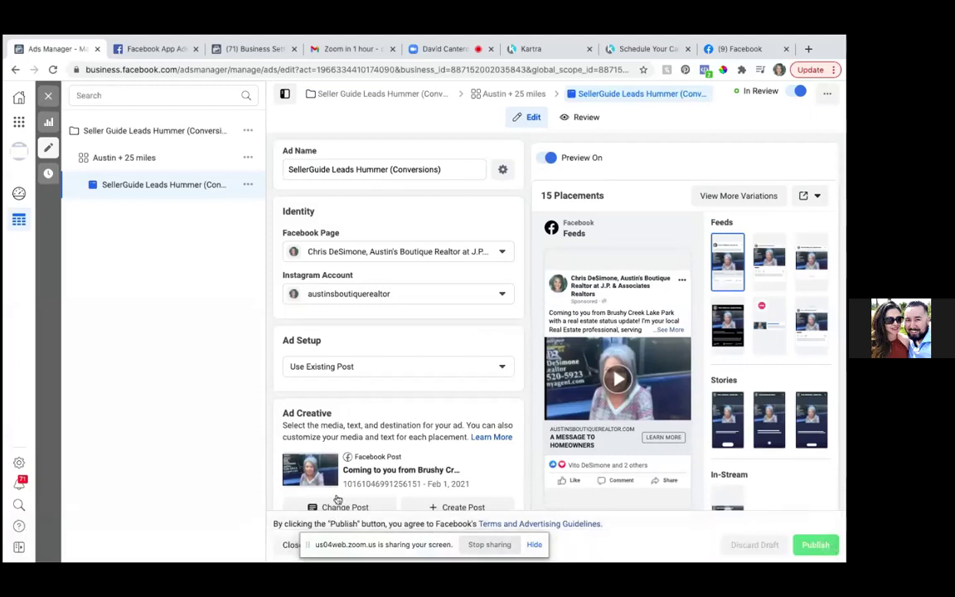
- Check the Austin + 25 miles ad set settings, then close the Ads Manager tab
click(139, 160)
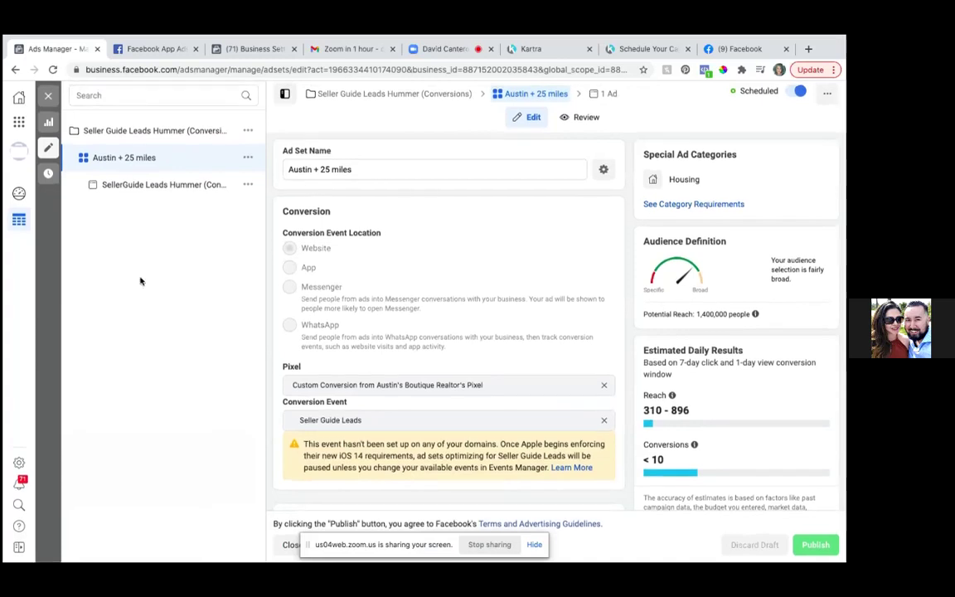
click(97, 51)
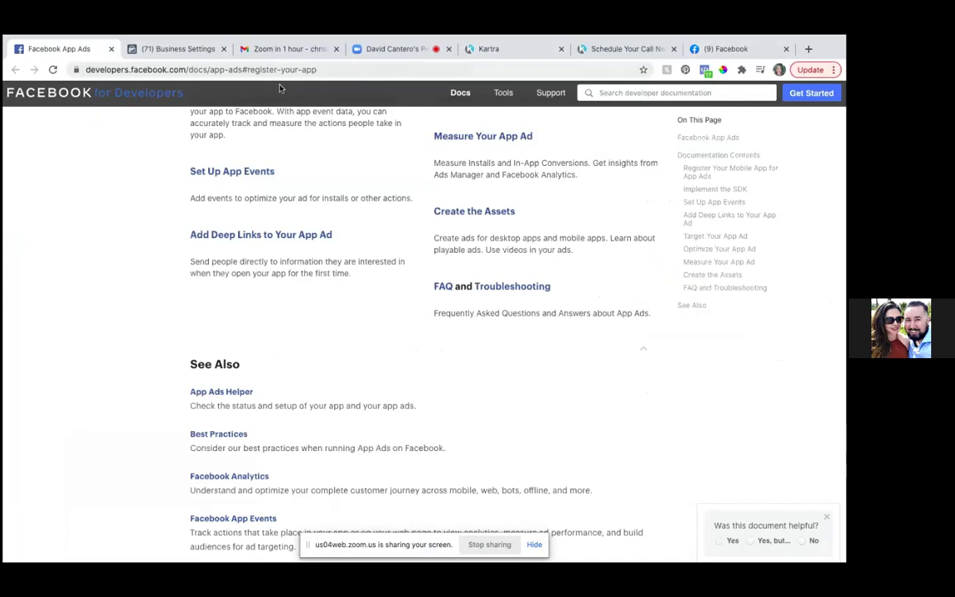
mouse_move(502, 39)
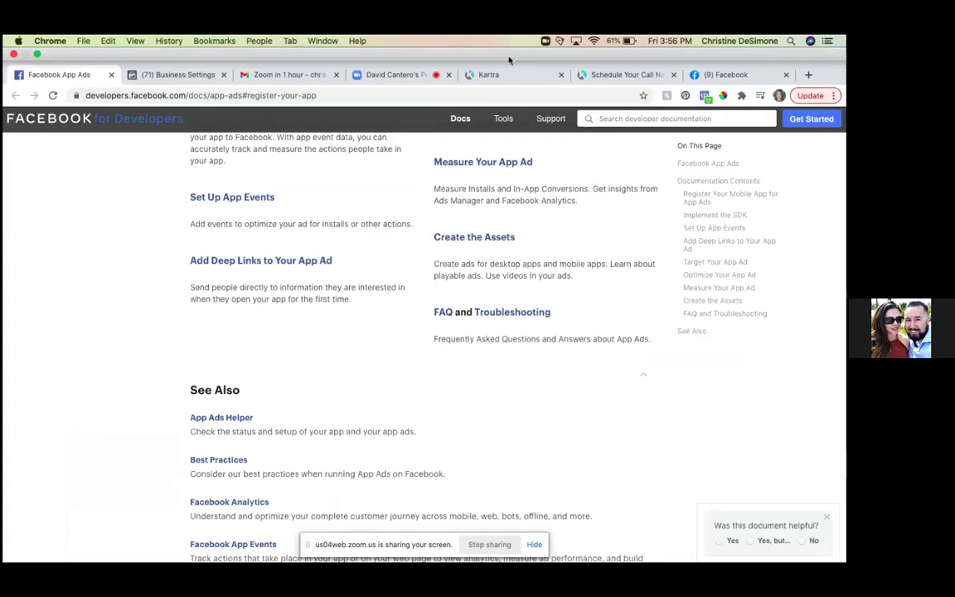
- Switch to Business Settings and go to Ads Manager through the Business Tools menu
click(182, 75)
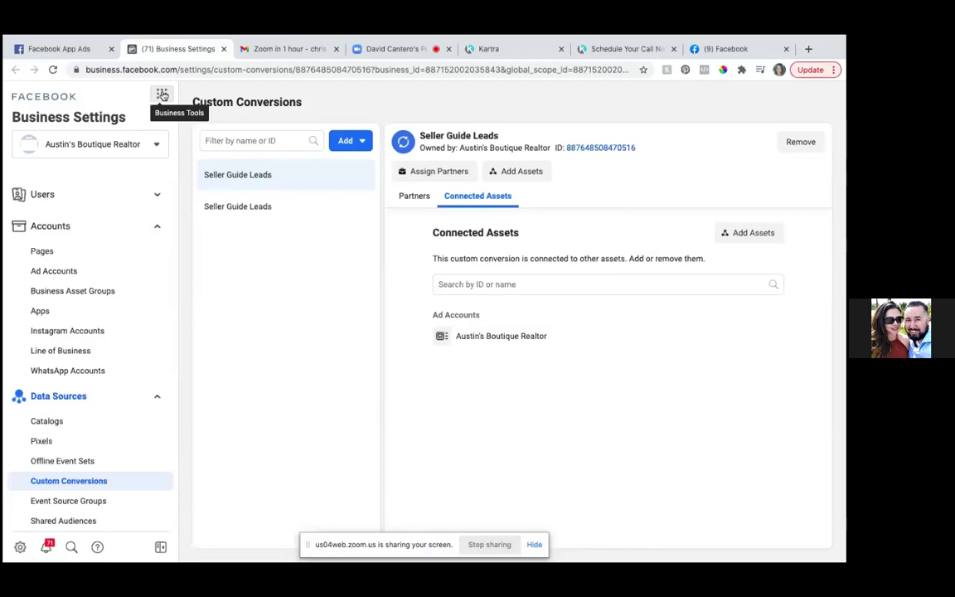
click(163, 96)
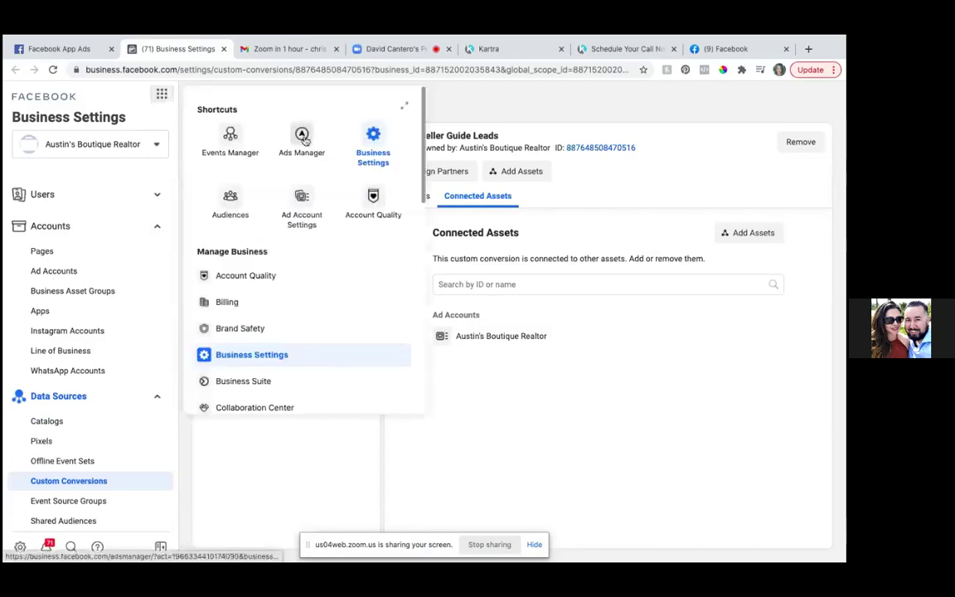
click(302, 138)
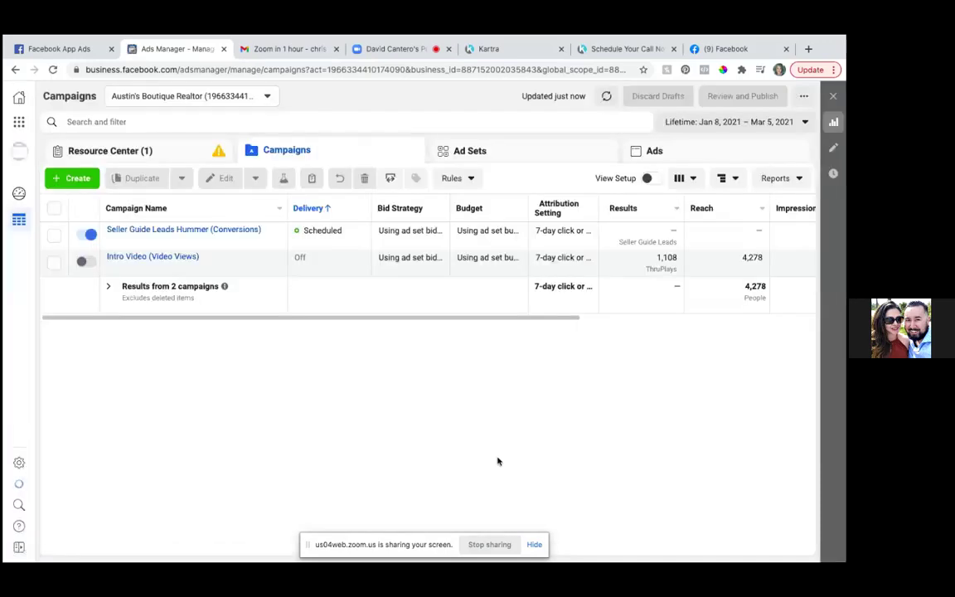
- Select the Seller Guide Leads Hummer campaign, list its ad sets and ads, and open Columns presets
click(54, 239)
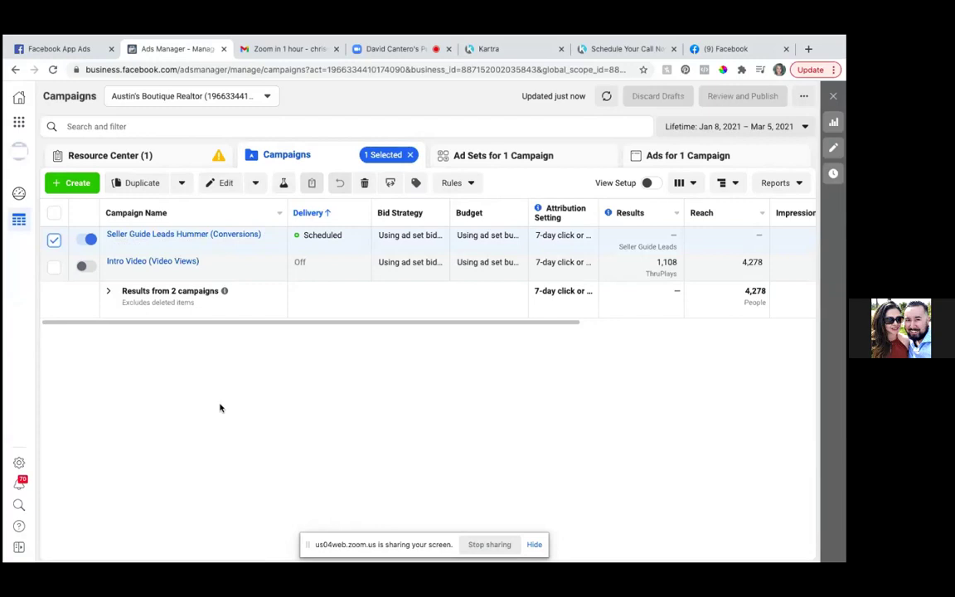
click(518, 158)
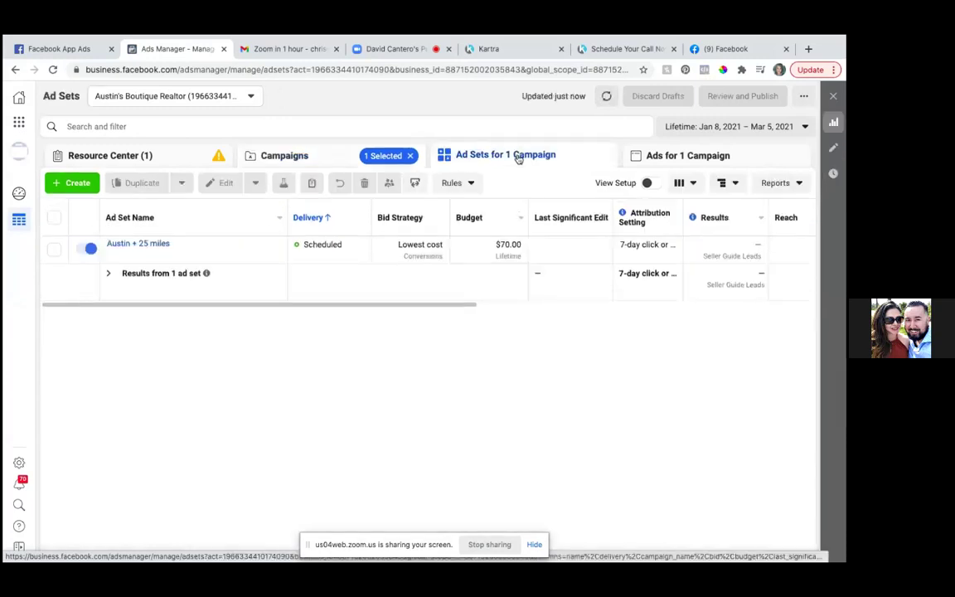
click(695, 159)
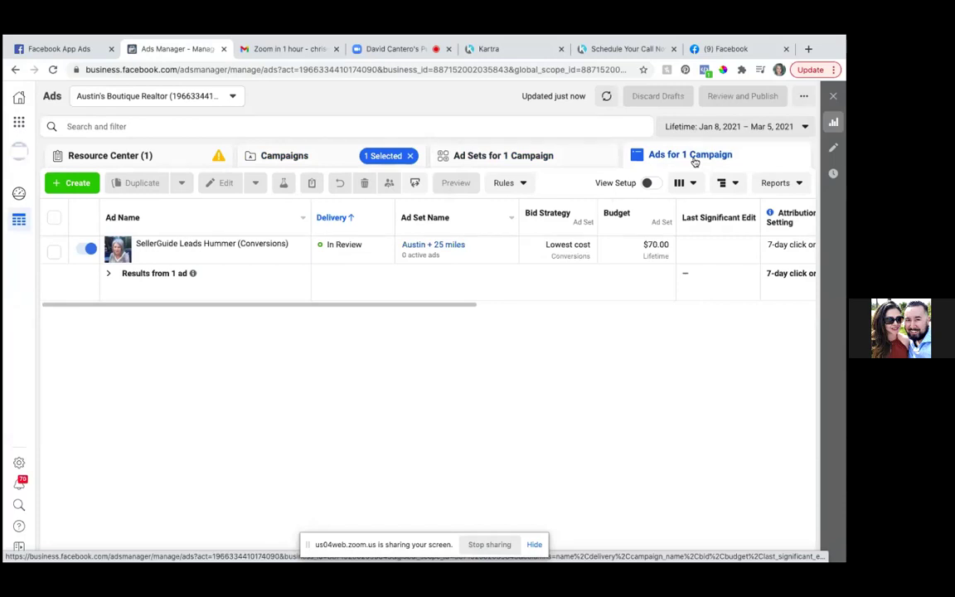
click(692, 187)
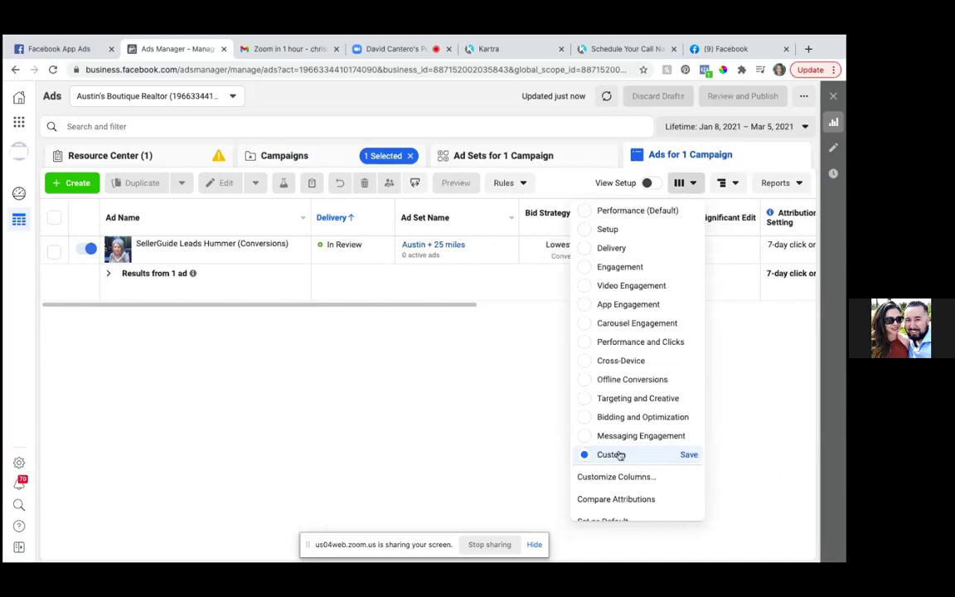
- Open the Customize Columns dialog from the column presets list
click(598, 478)
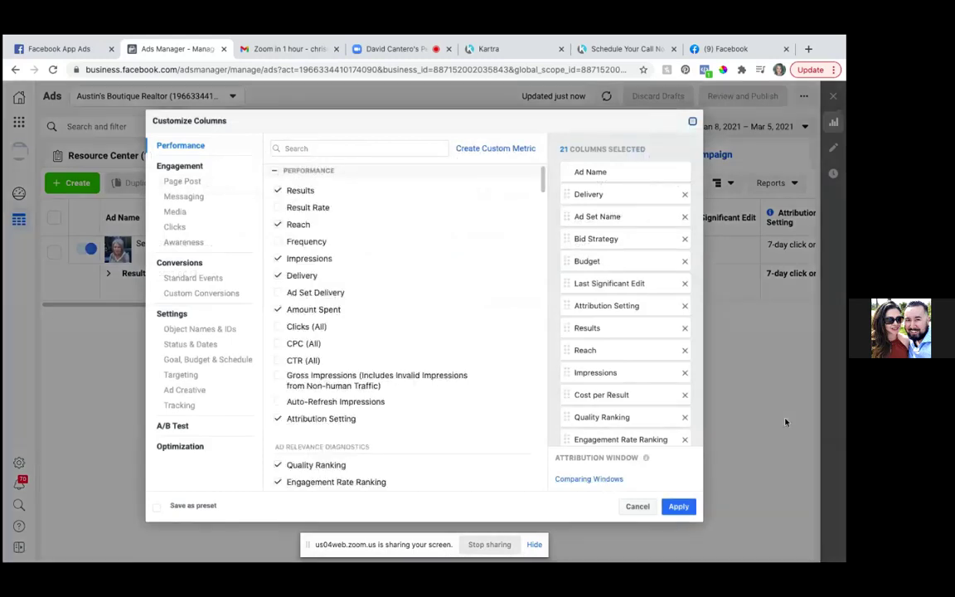
click(640, 506)
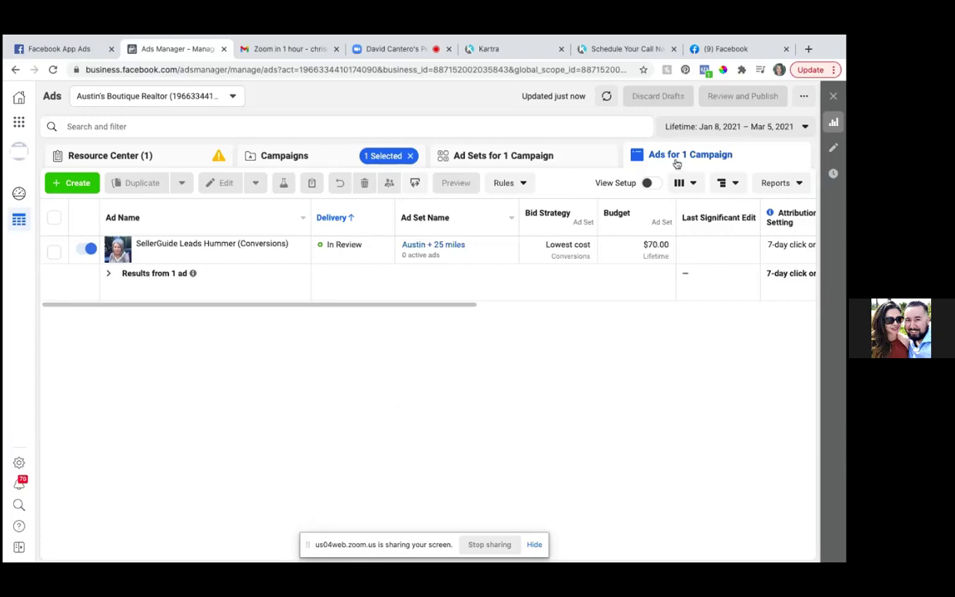
click(693, 184)
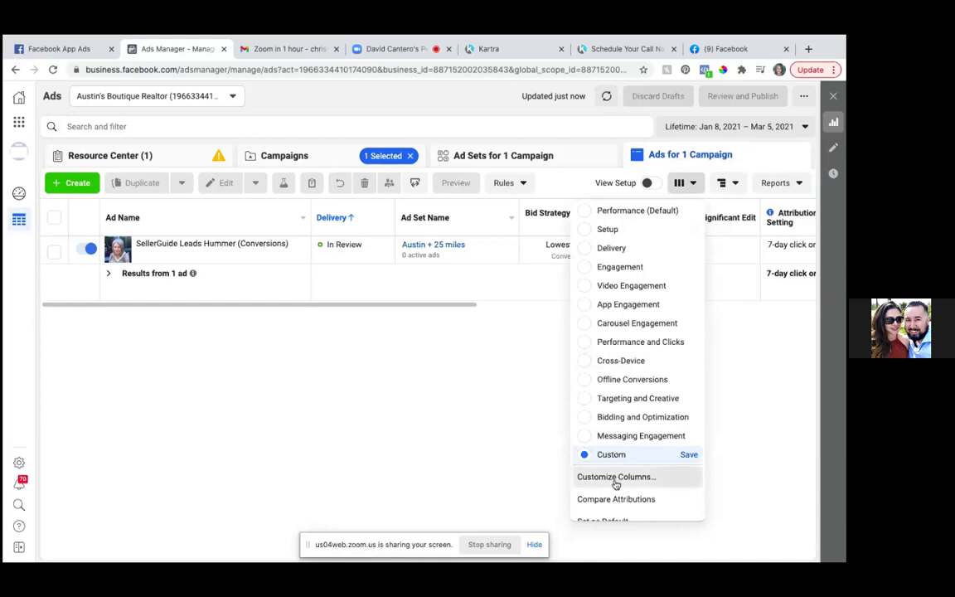
click(615, 479)
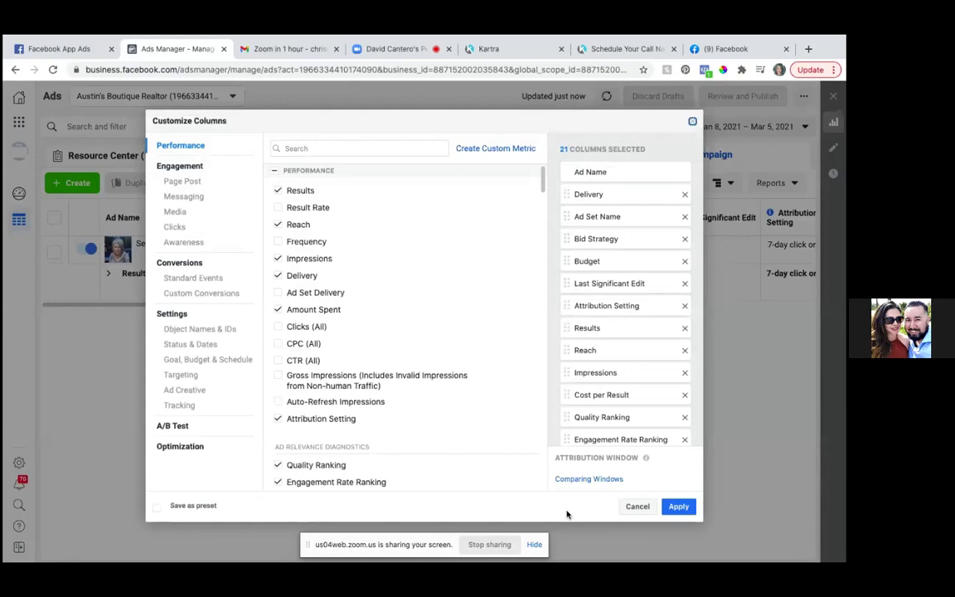
- Remove Attribution Setting, Results, Cost per Result, the three ranking columns and Last Significant Edit
click(683, 305)
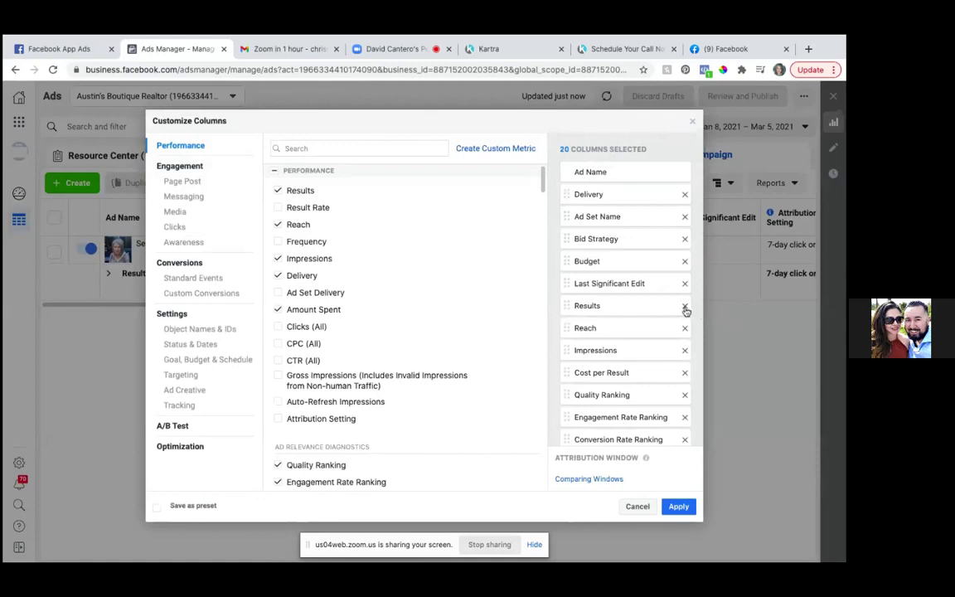
click(685, 306)
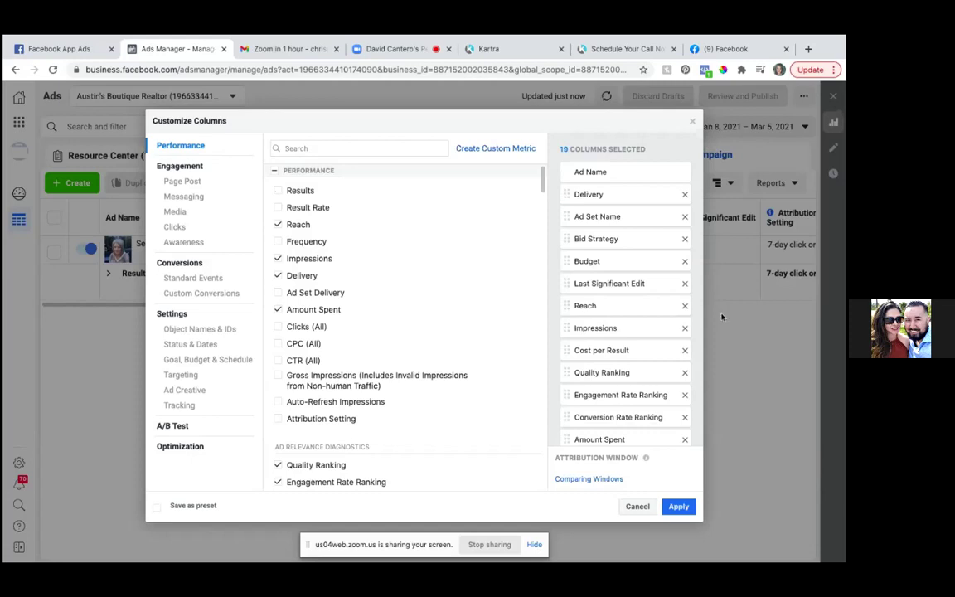
click(685, 373)
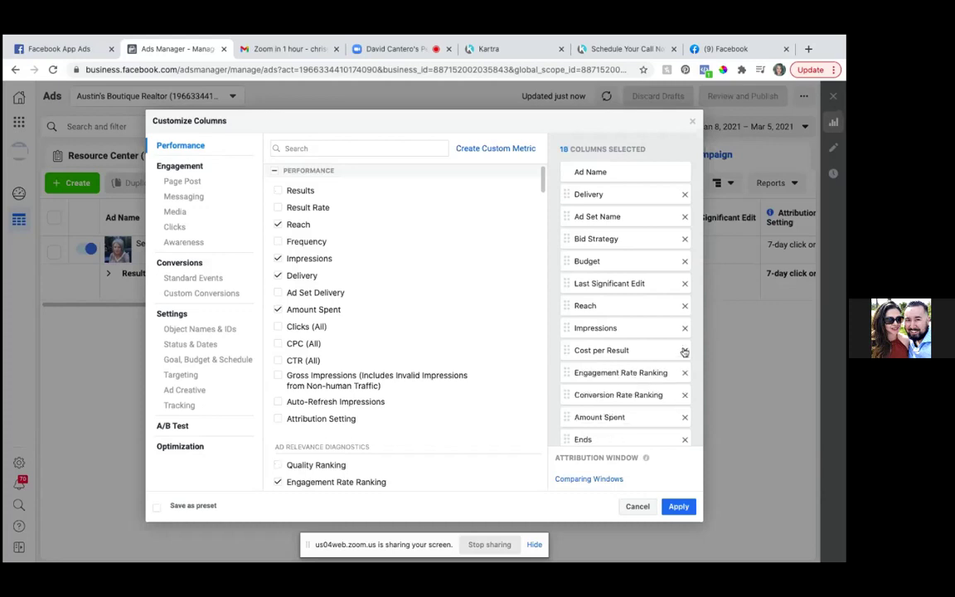
click(685, 351)
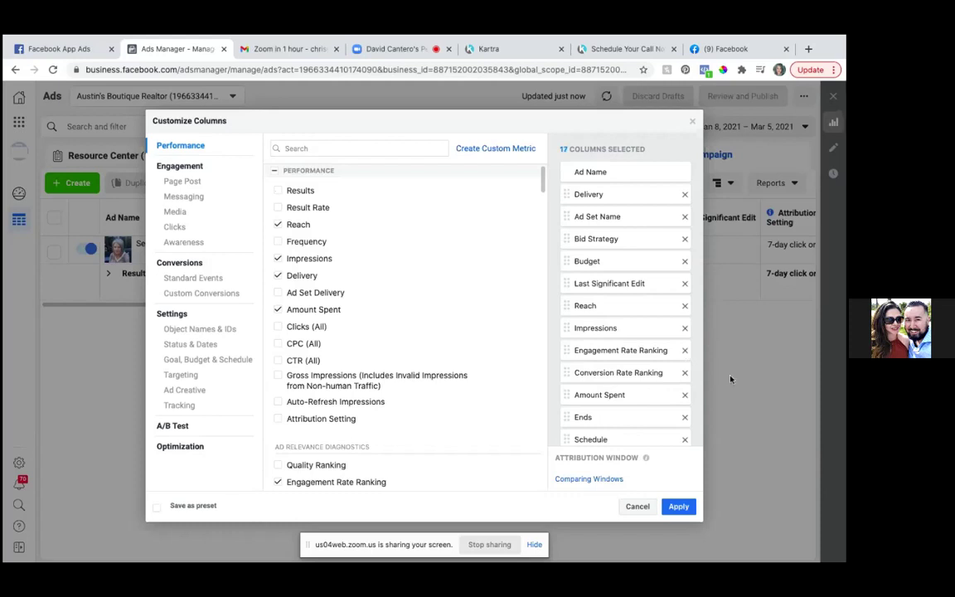
click(684, 351)
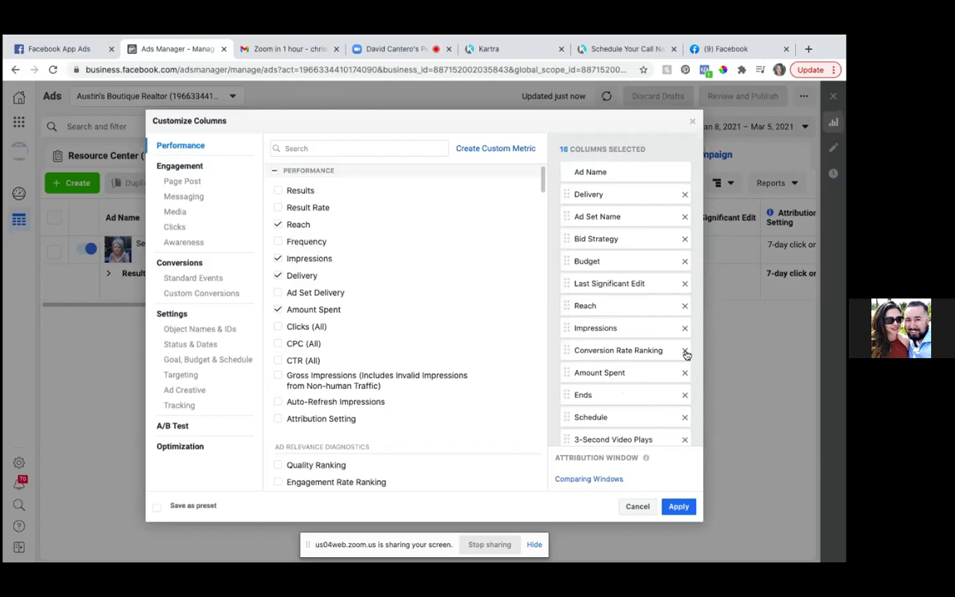
click(685, 351)
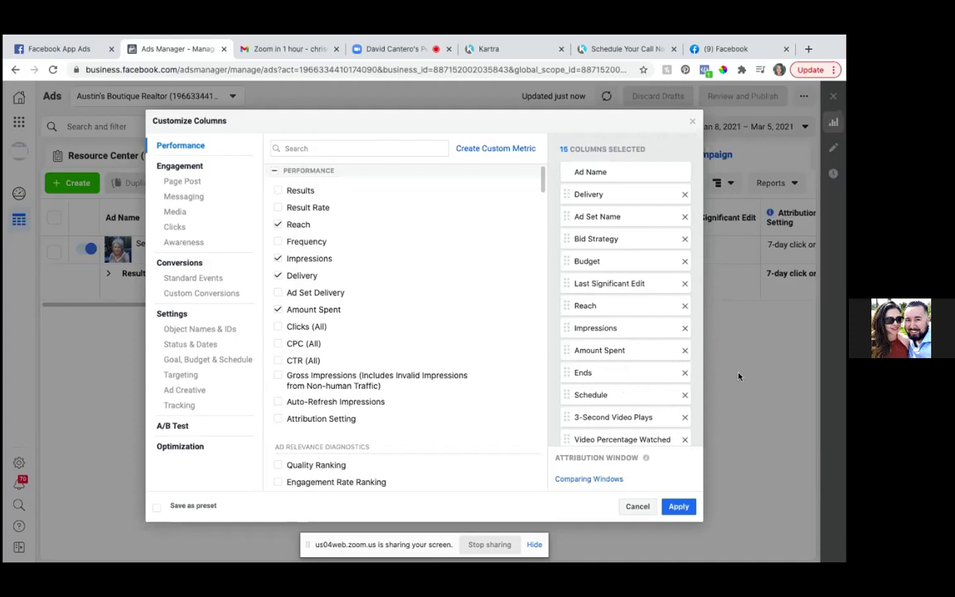
click(684, 284)
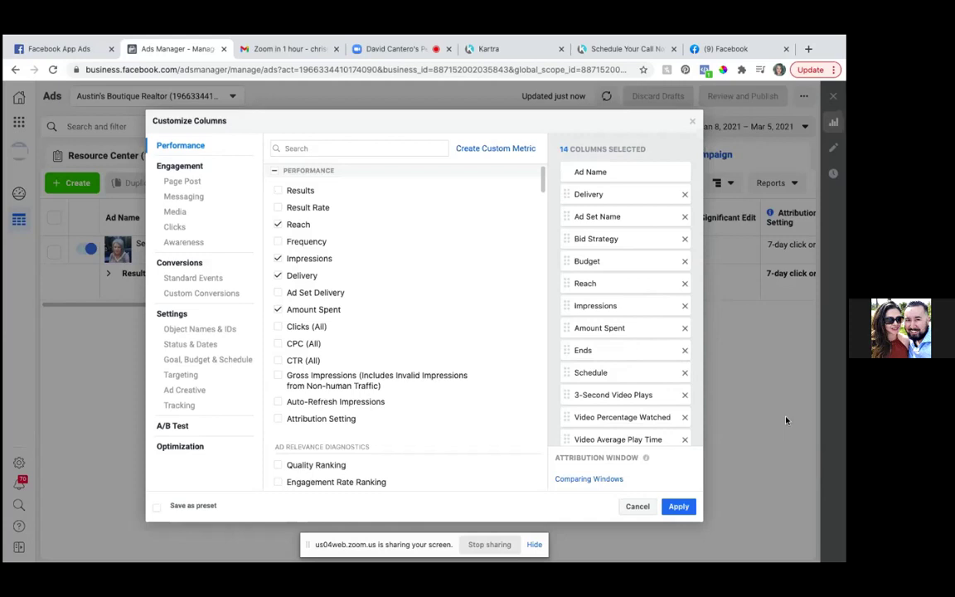
scroll(689, 389, down, 1)
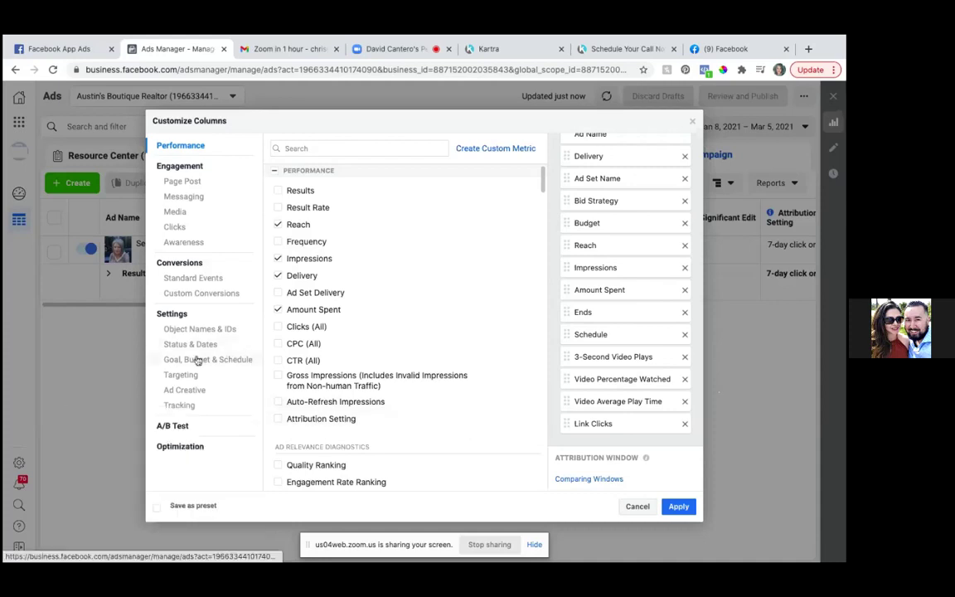
- Tick Total and Cost for the Seller Guide Leads custom conversion
click(218, 296)
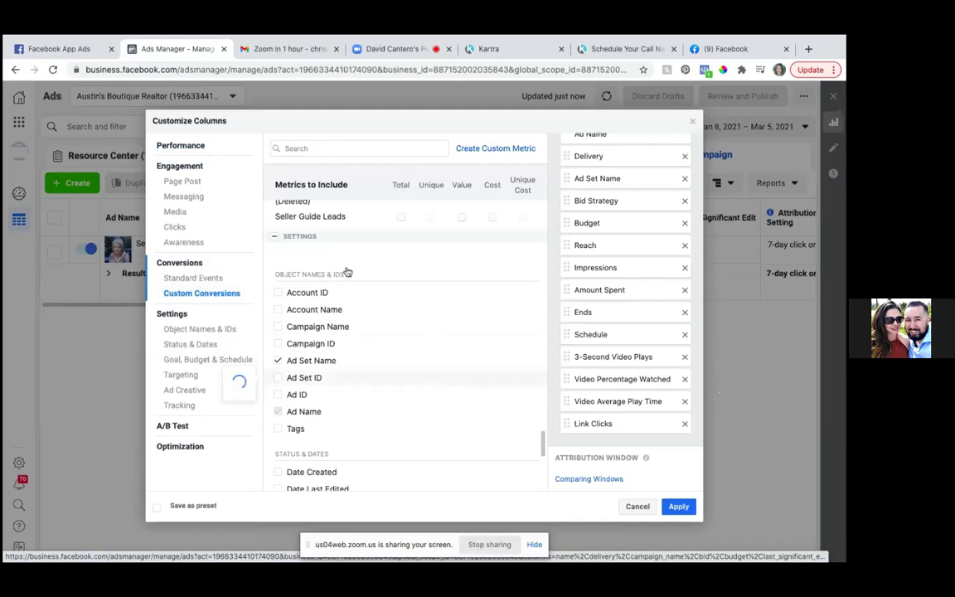
click(402, 220)
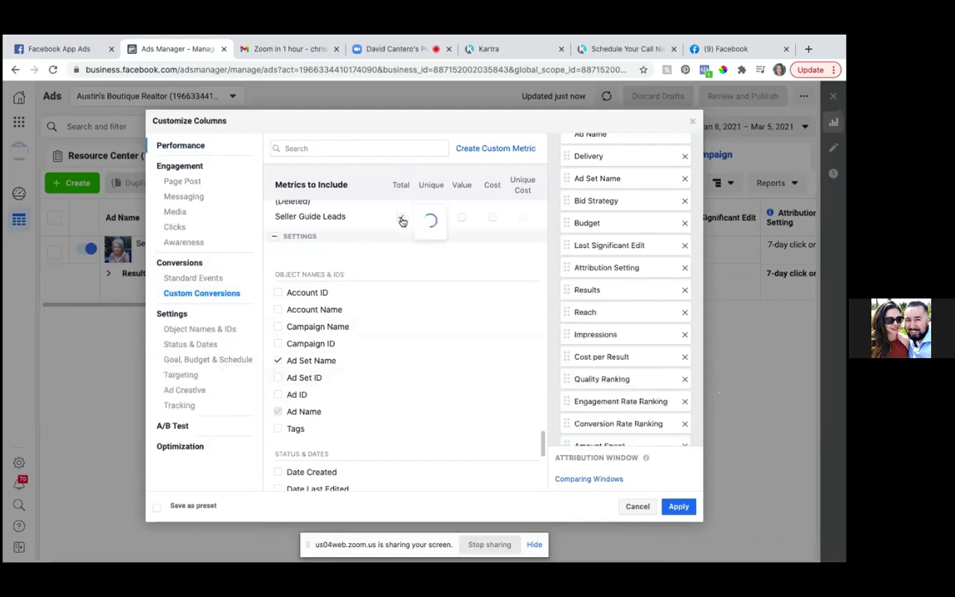
click(493, 218)
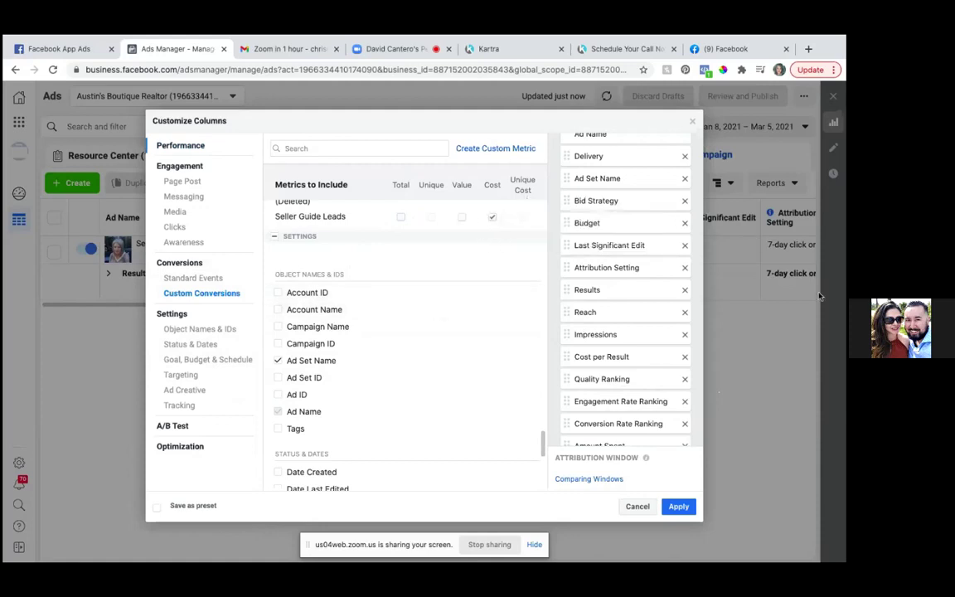
click(401, 216)
- Move Cost per Seller Guide Leads and Seller Guide Leads up to directly below Ad Name
scroll(633, 334, down, 5)
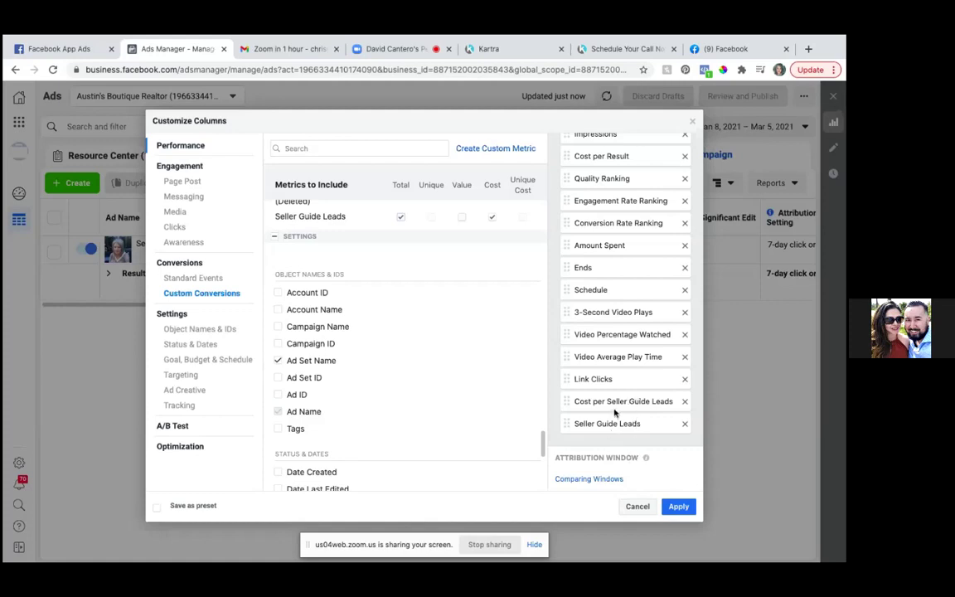
drag(613, 403, 613, 196)
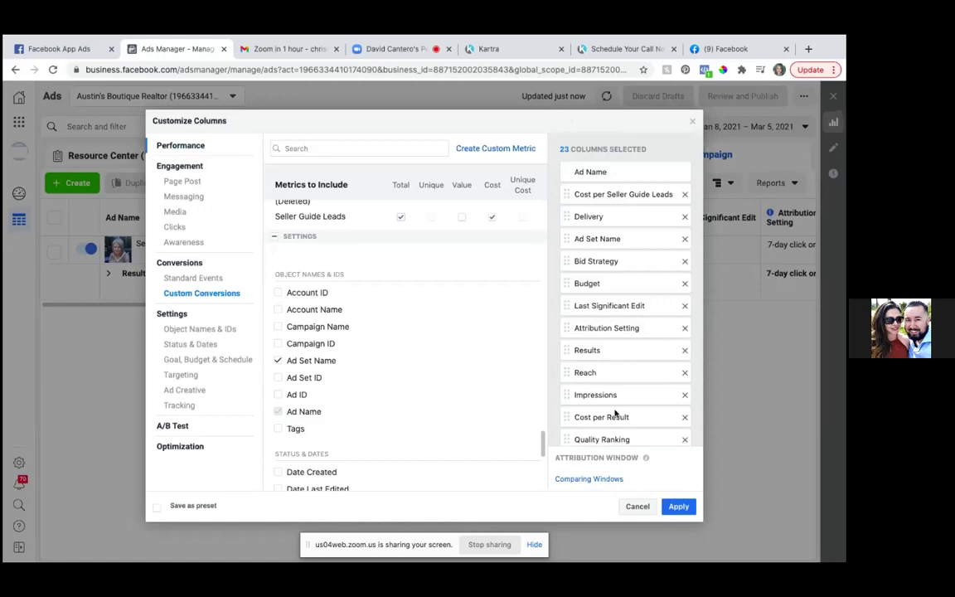
scroll(617, 411, down, 5)
scroll(616, 412, down, 1)
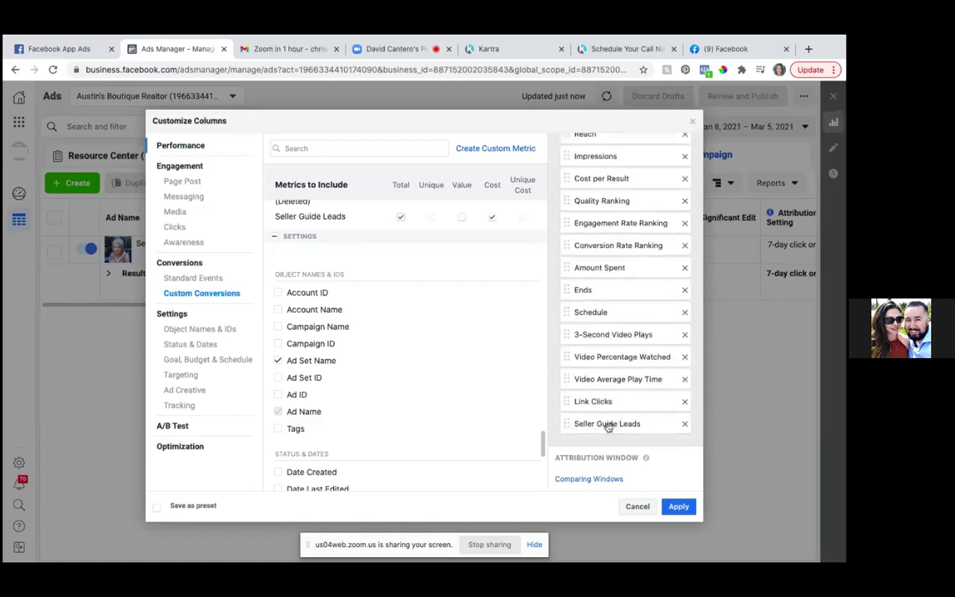
drag(607, 422, 608, 191)
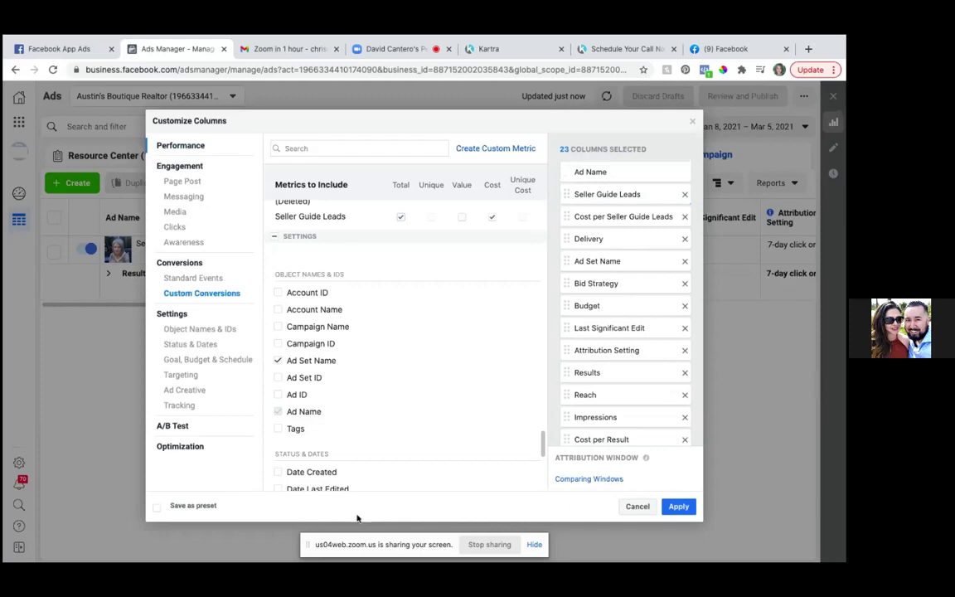
- Save the columns as the 'Seller Guide Campaign' preset and apply them to the ads table
click(158, 508)
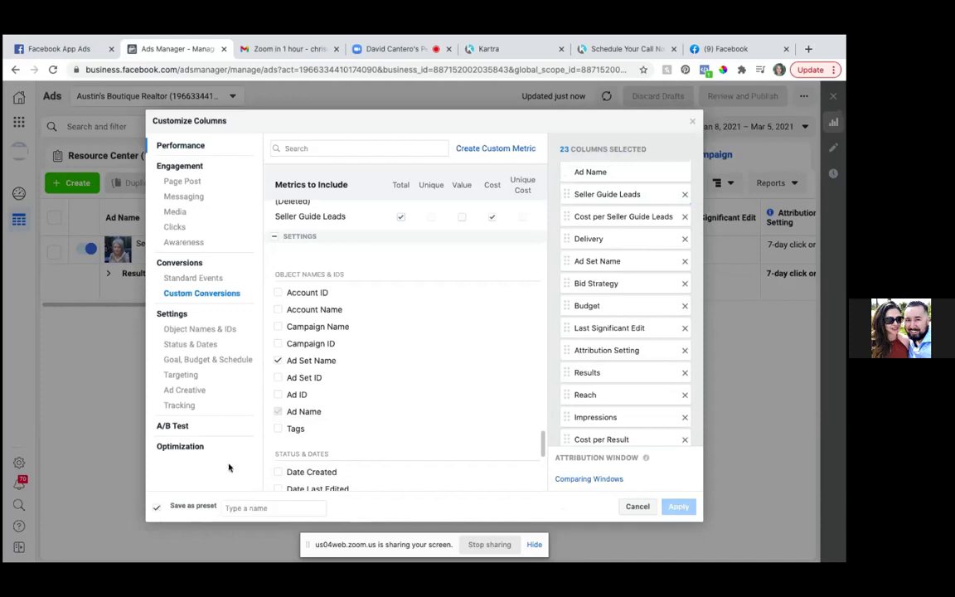
click(227, 507)
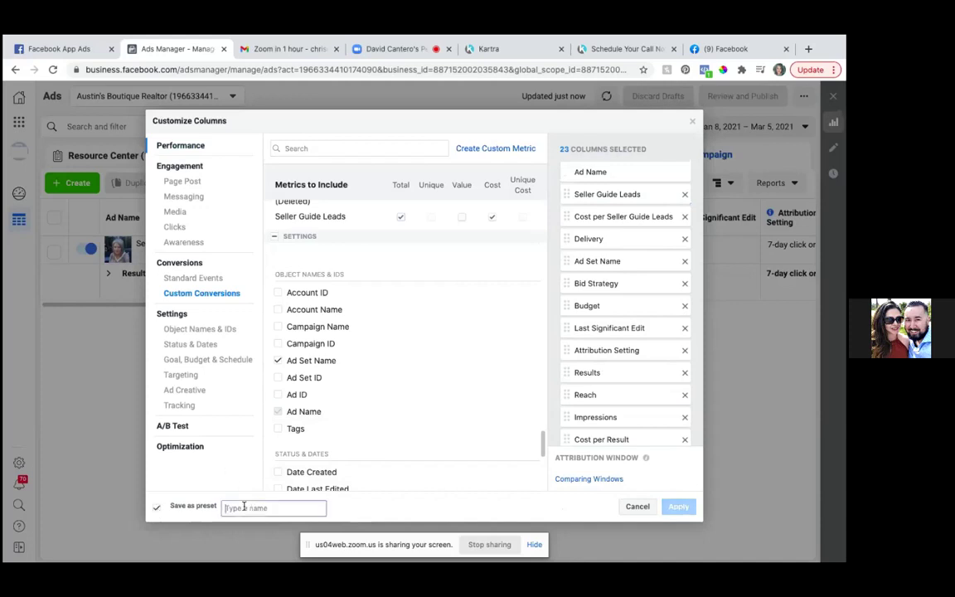
text(S)
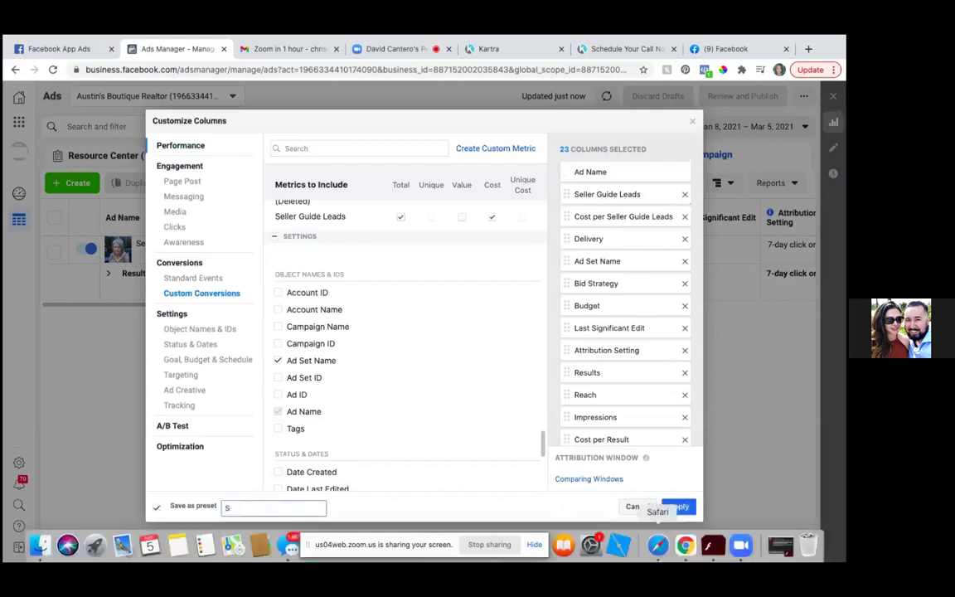
text(eller GuideC)
key(BackSpace)
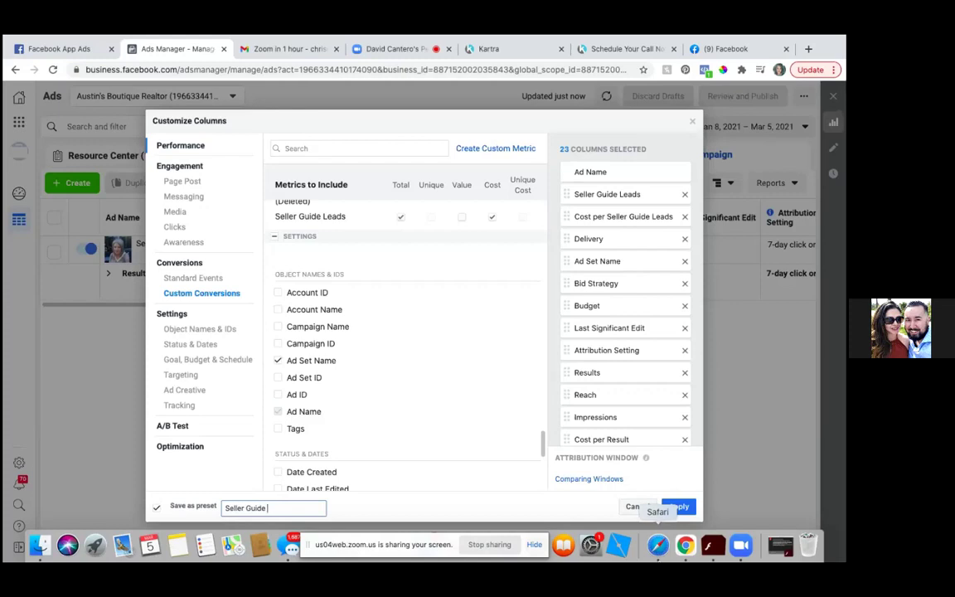
text(Campaign)
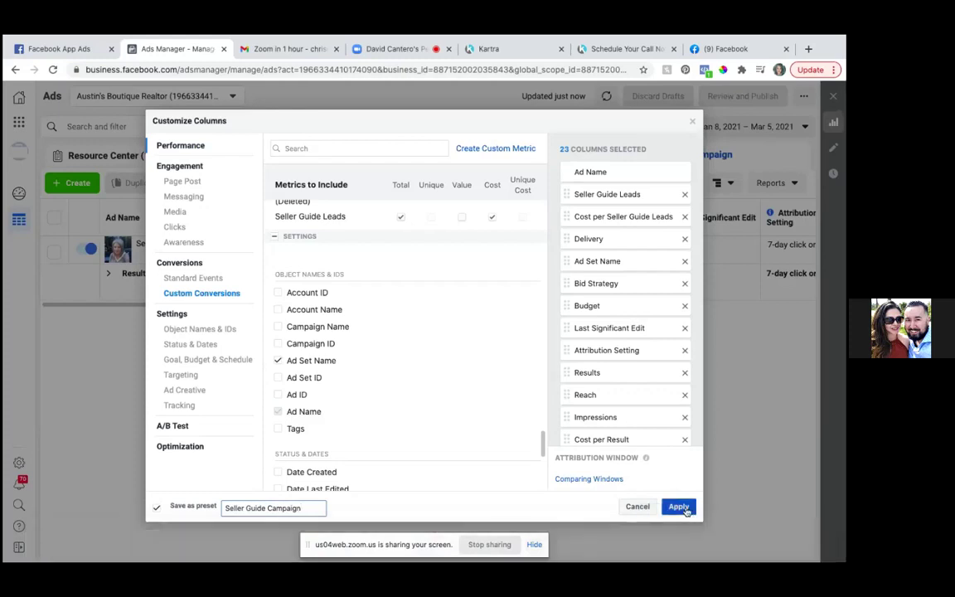
click(678, 506)
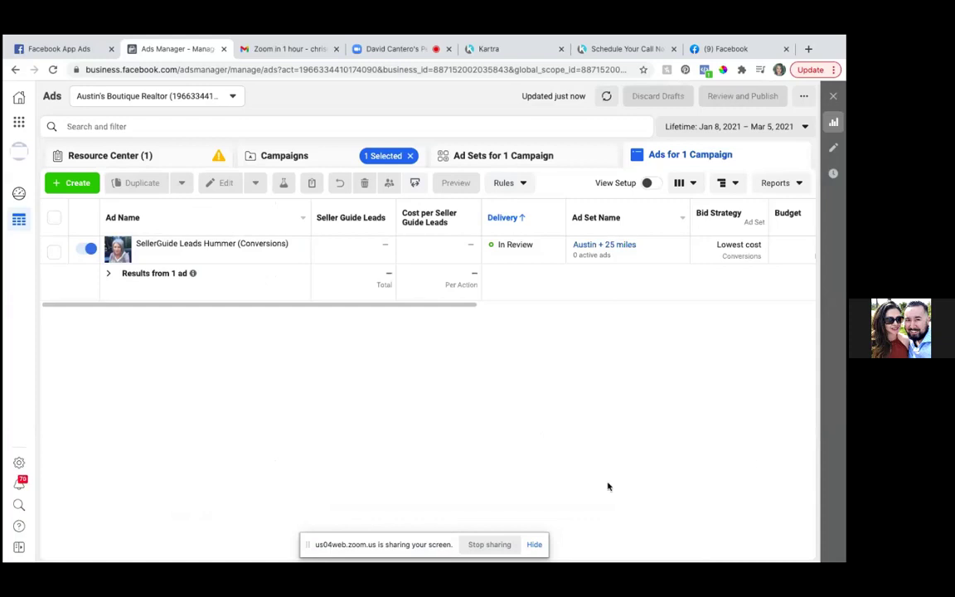
- Browse the Columns dropdown's presets to confirm Seller Guide Campaign is listed
click(694, 184)
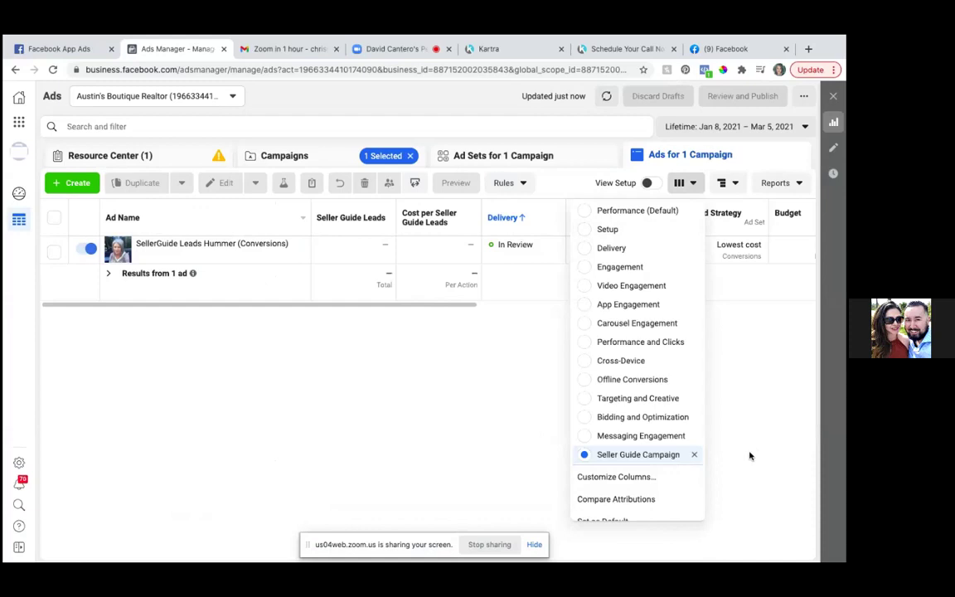
scroll(633, 386, down, 1)
scroll(631, 385, up, 1)
- Show the Campaigns table, check the date range, and scroll right to review spend and end dates
click(274, 156)
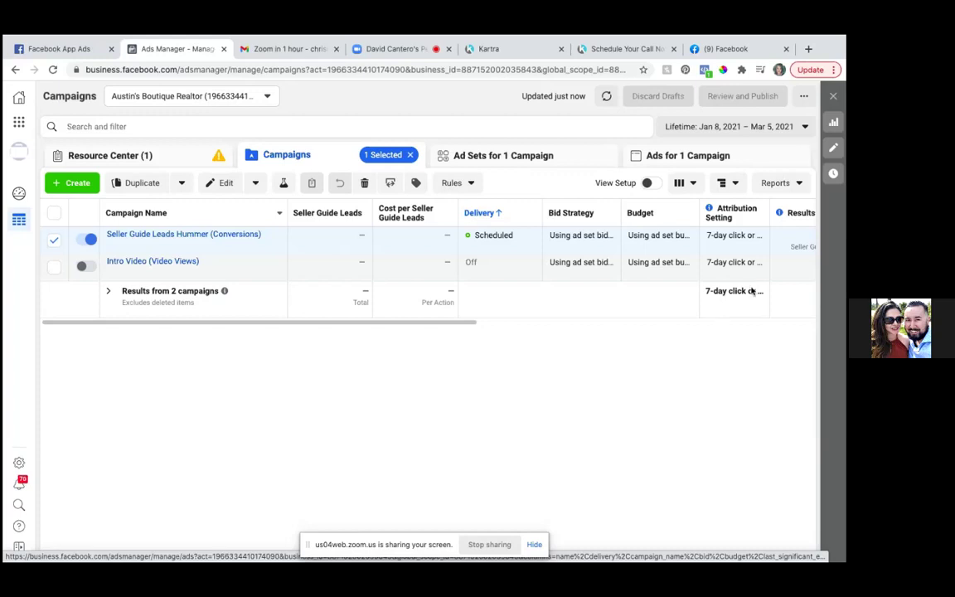
click(804, 128)
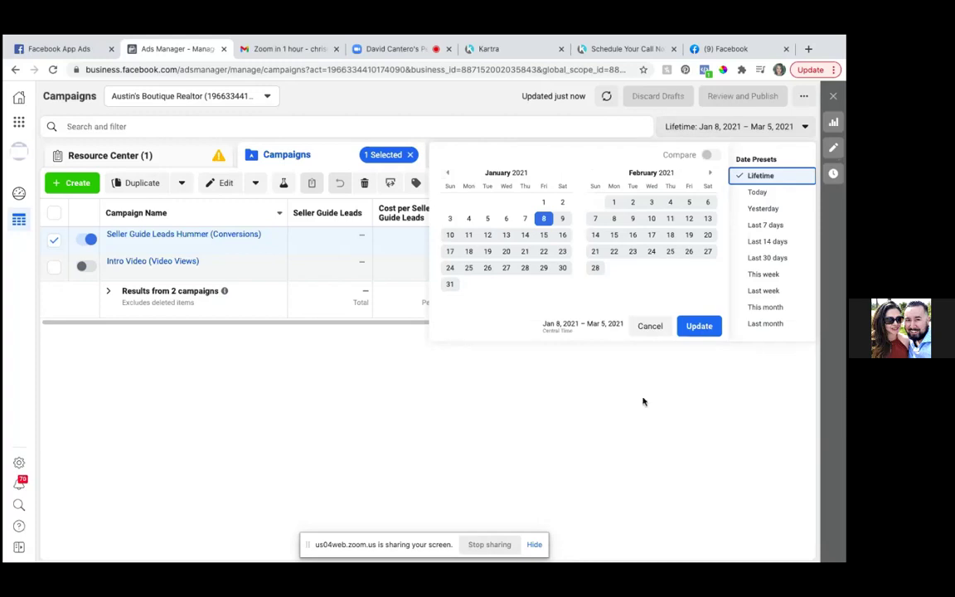
click(593, 403)
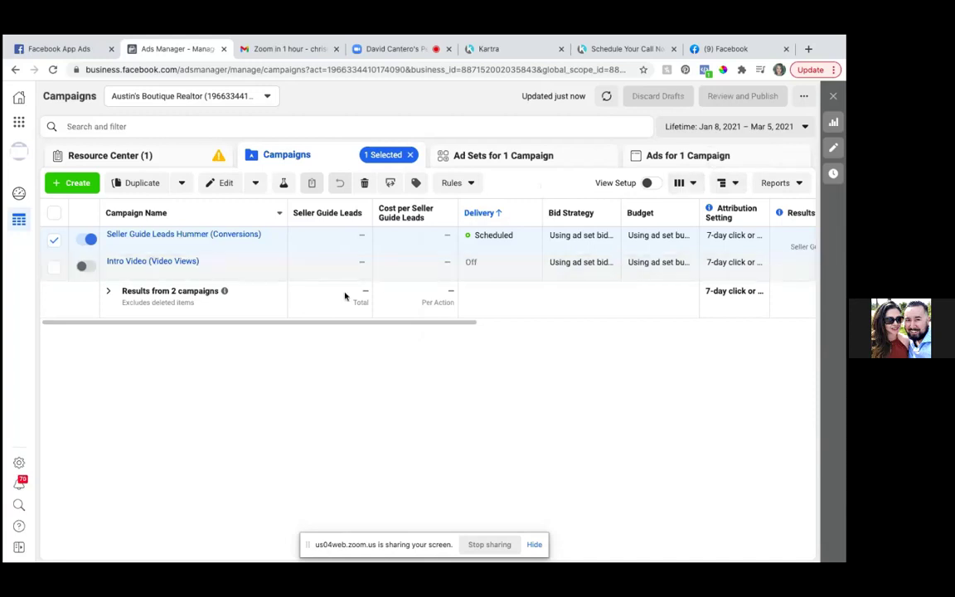
drag(347, 324, 745, 339)
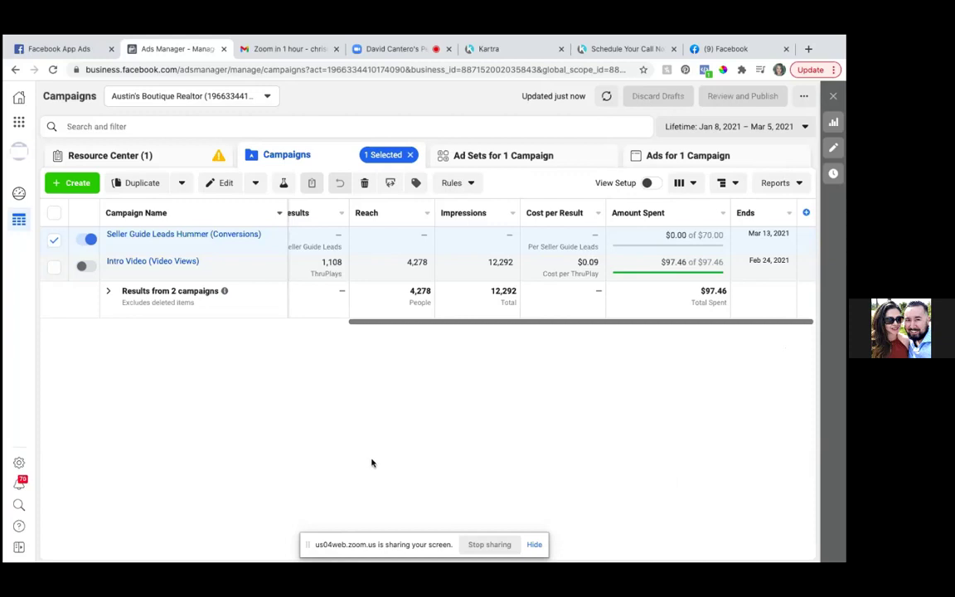
- Select only the Intro Video campaign and view its Austin ad set (1,108 ThruPlays, $97.46 spent)
mouse_move(222, 265)
click(53, 241)
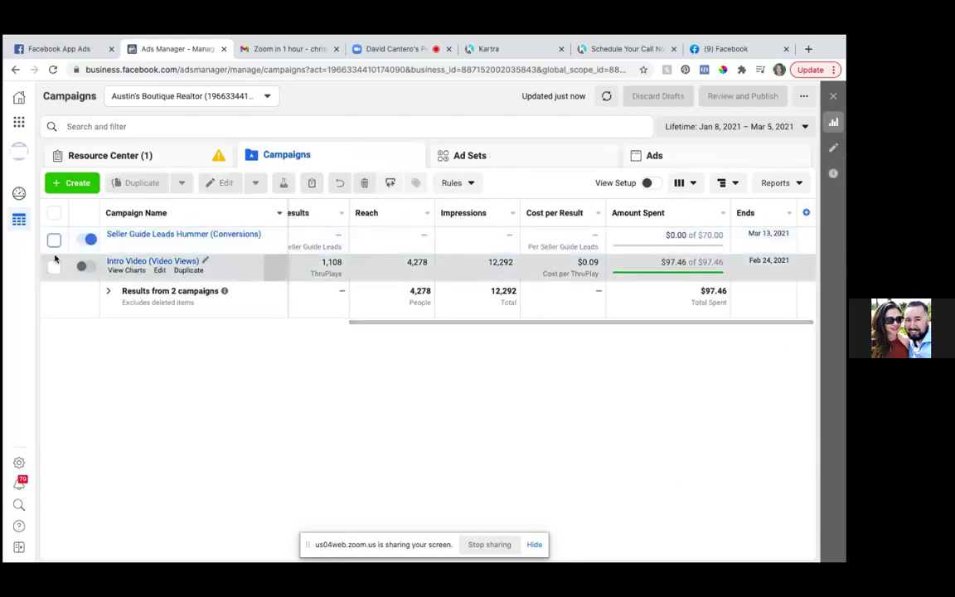
click(54, 267)
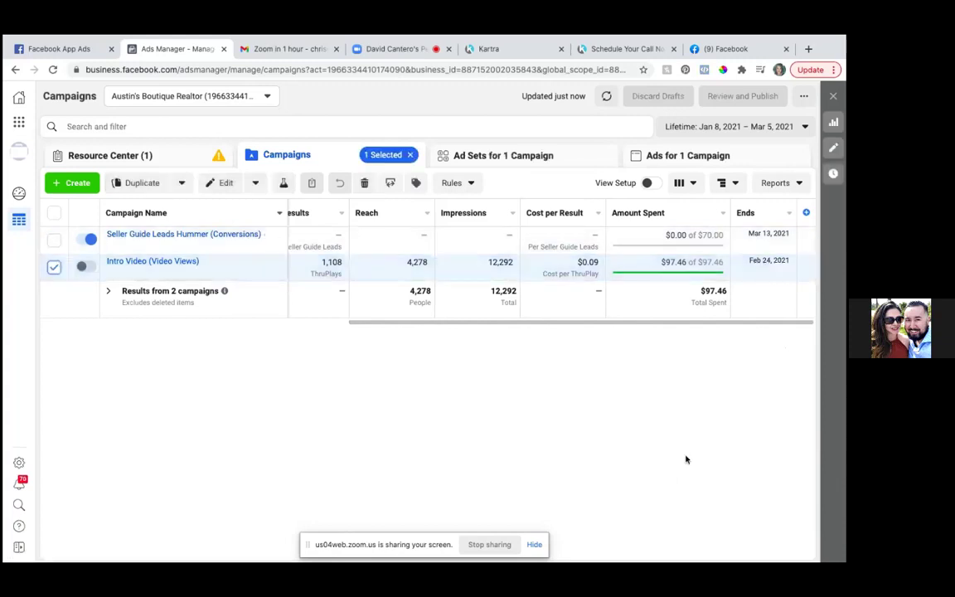
click(526, 162)
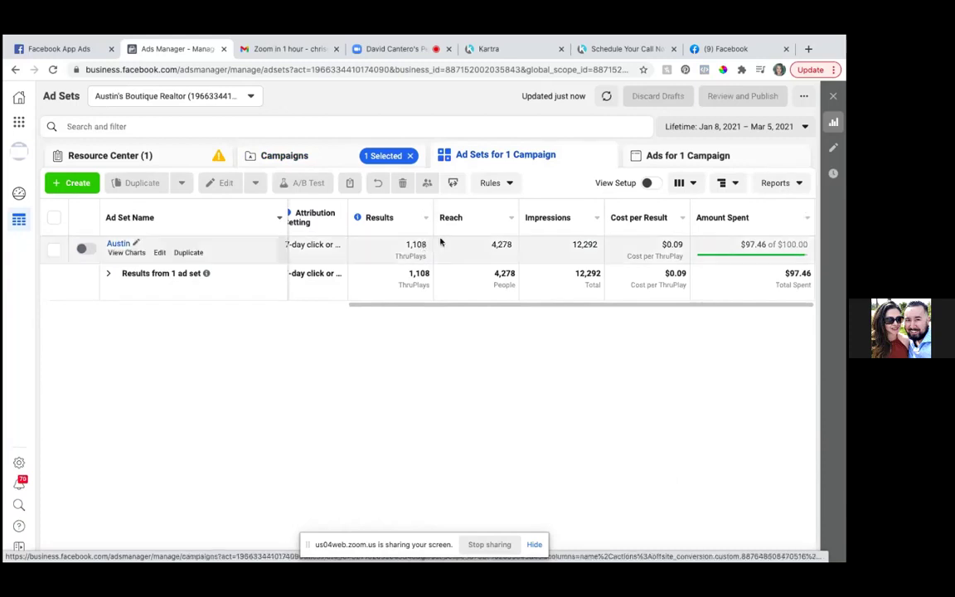
mouse_move(183, 253)
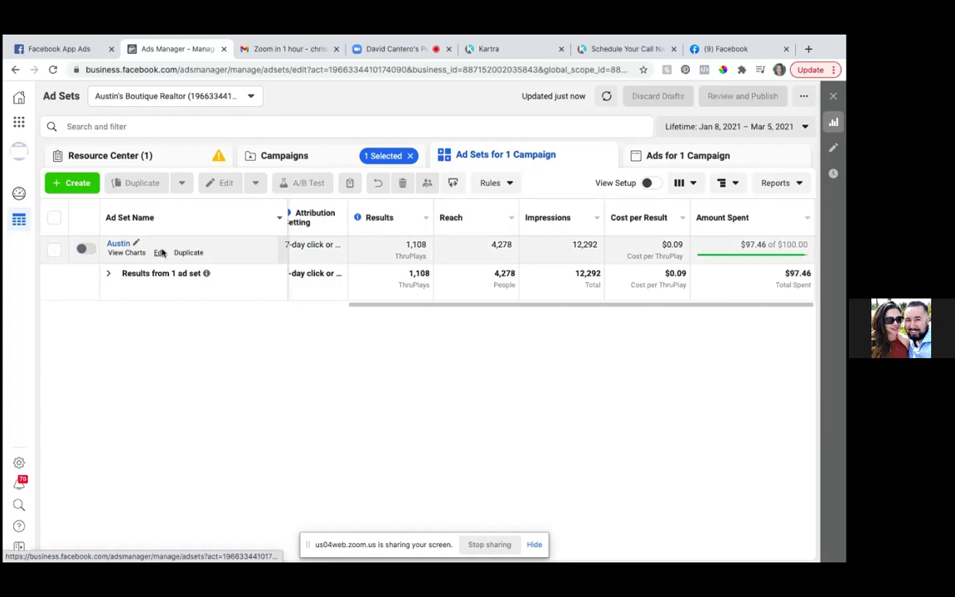
click(161, 253)
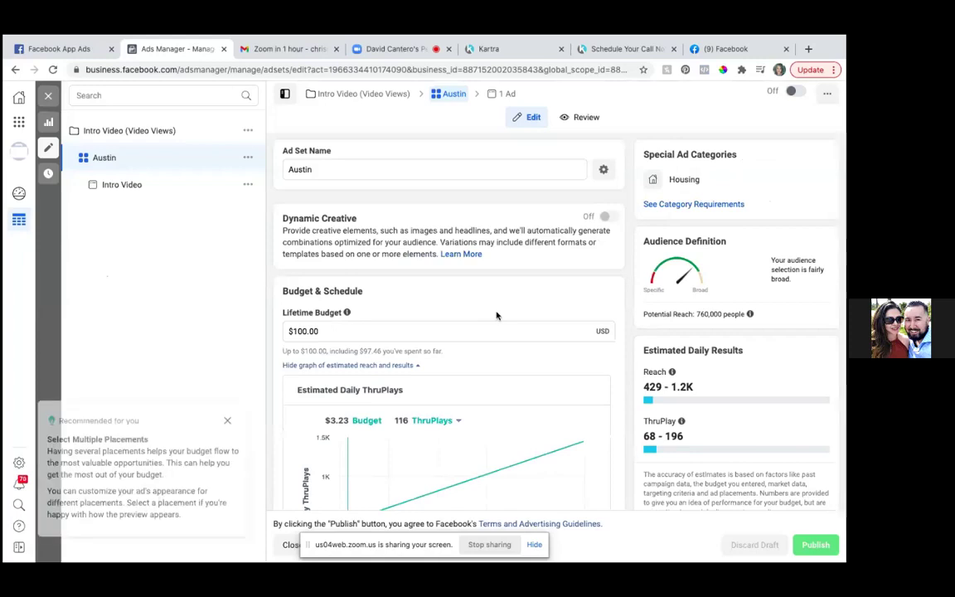
scroll(490, 327, down, 5)
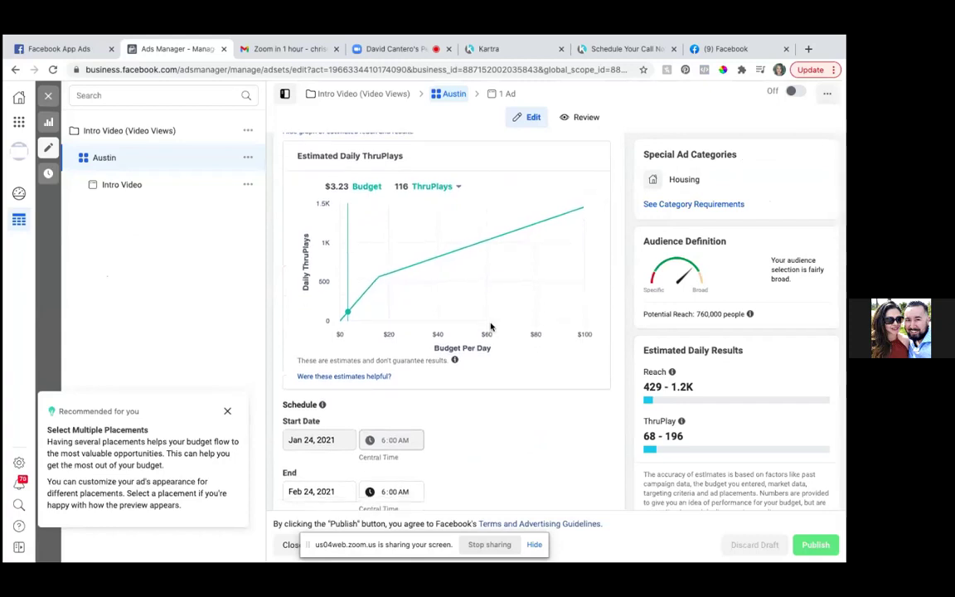
scroll(490, 327, down, 5)
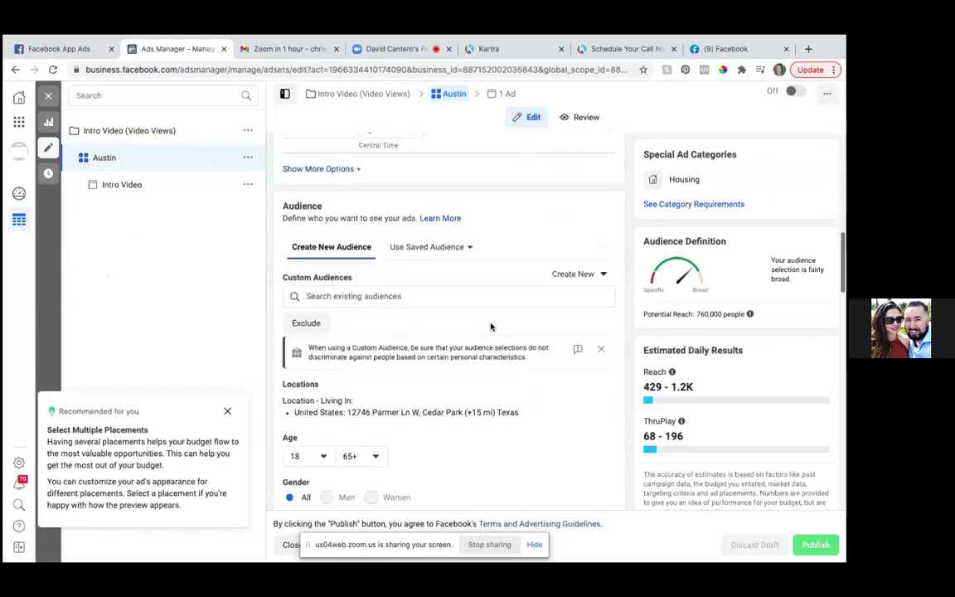
scroll(490, 326, down, 3)
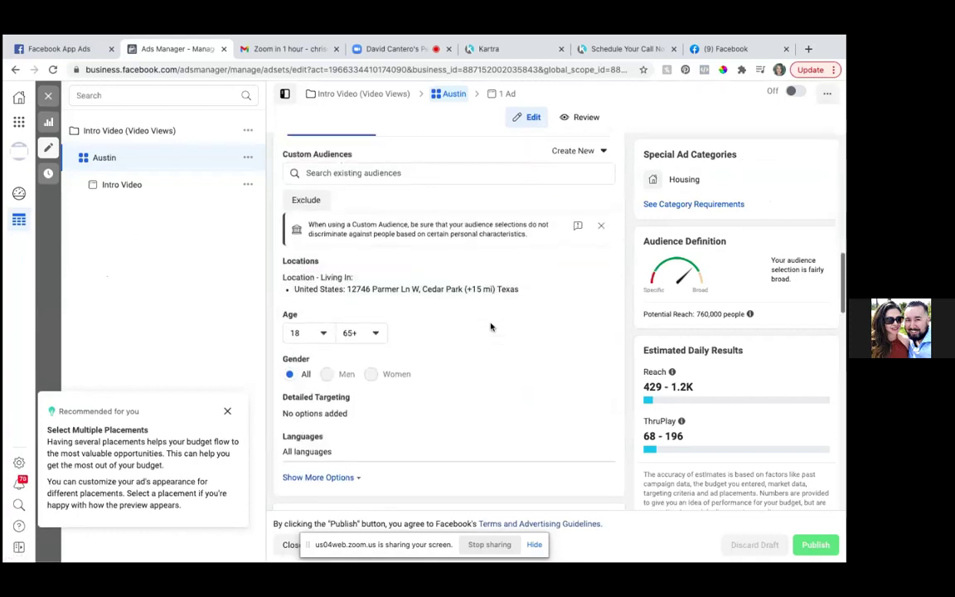
scroll(490, 327, down, 1)
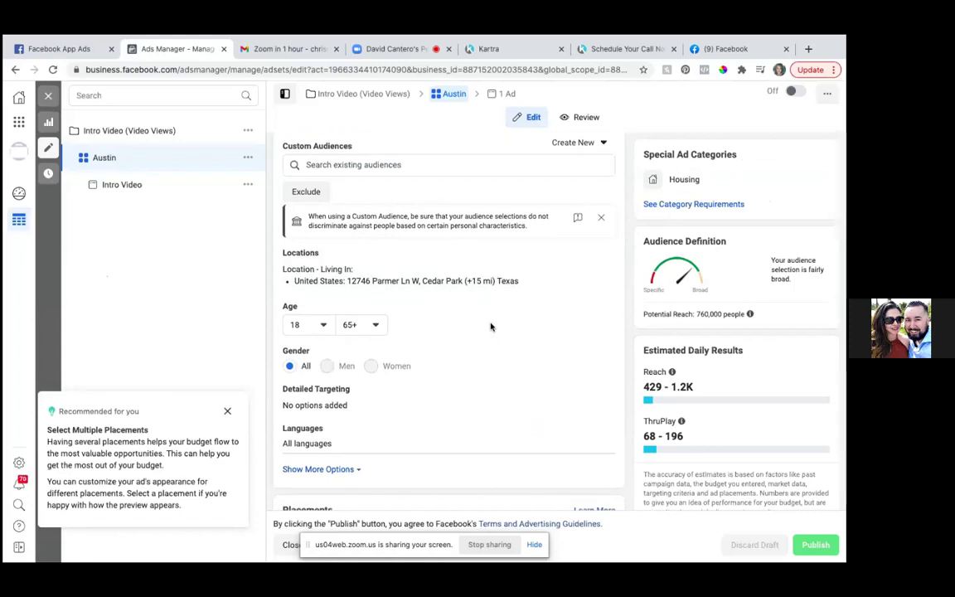
scroll(490, 326, down, 5)
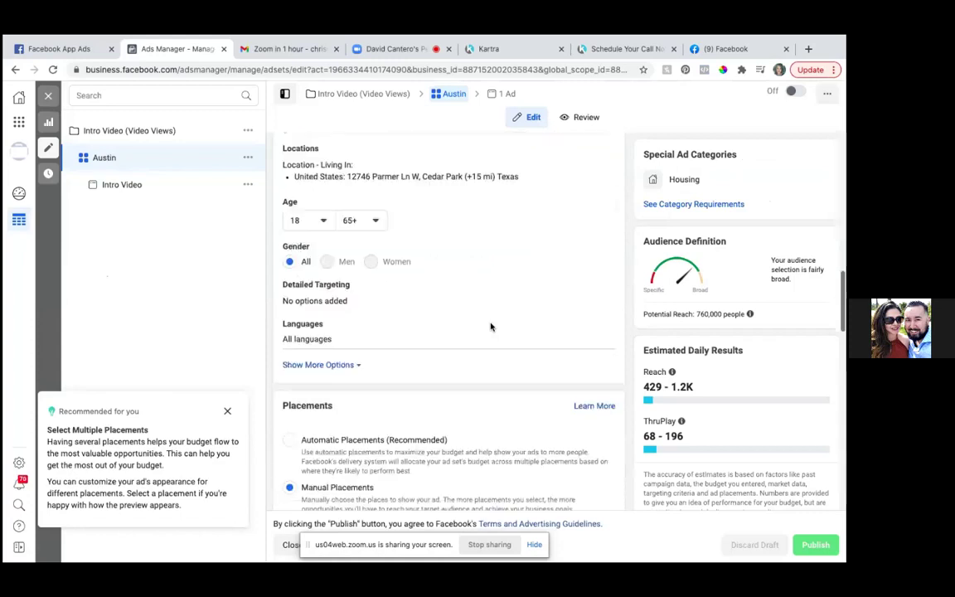
scroll(490, 326, down, 1)
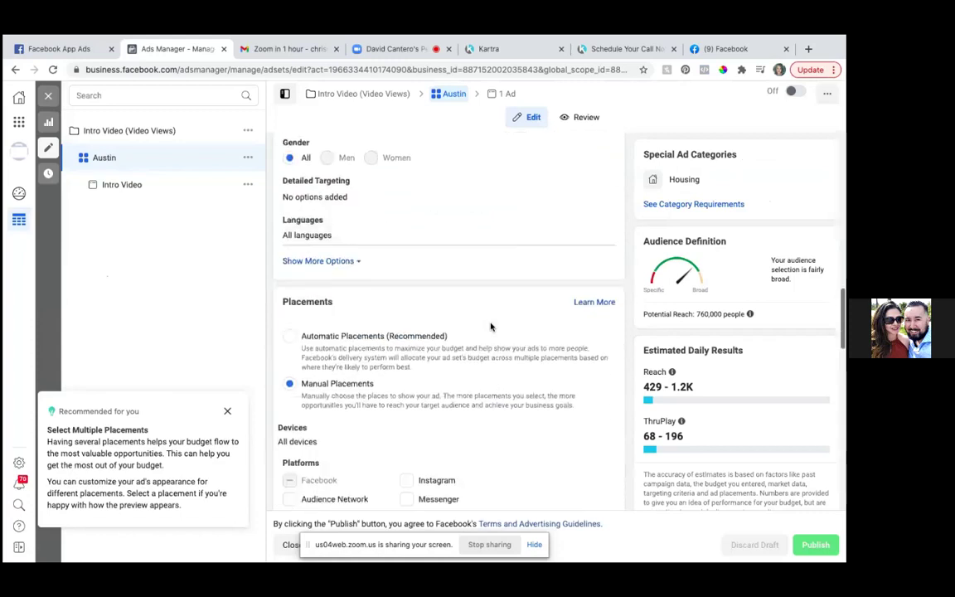
scroll(490, 326, down, 5)
scroll(490, 326, down, 1)
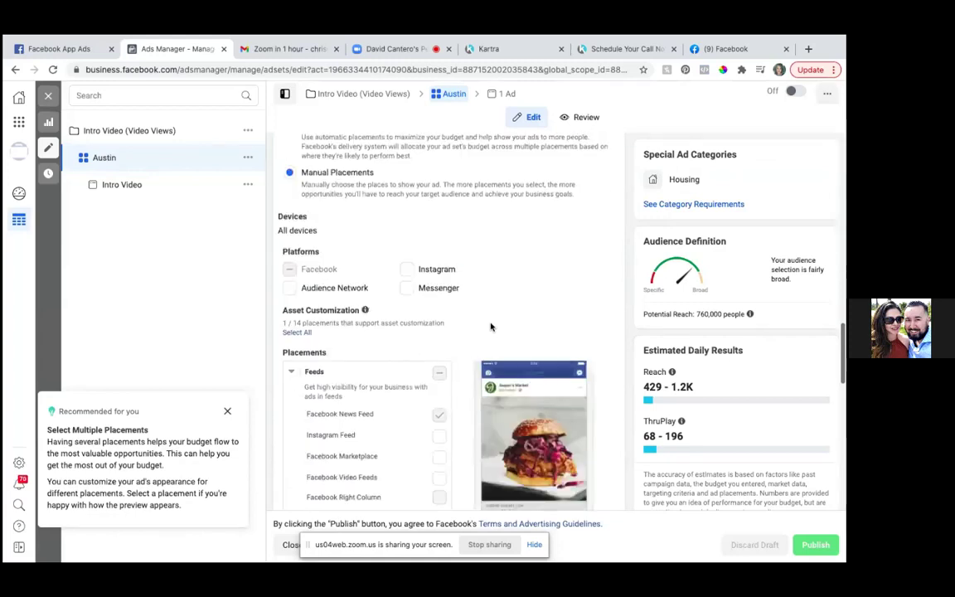
scroll(490, 326, up, 8)
scroll(490, 327, up, 2)
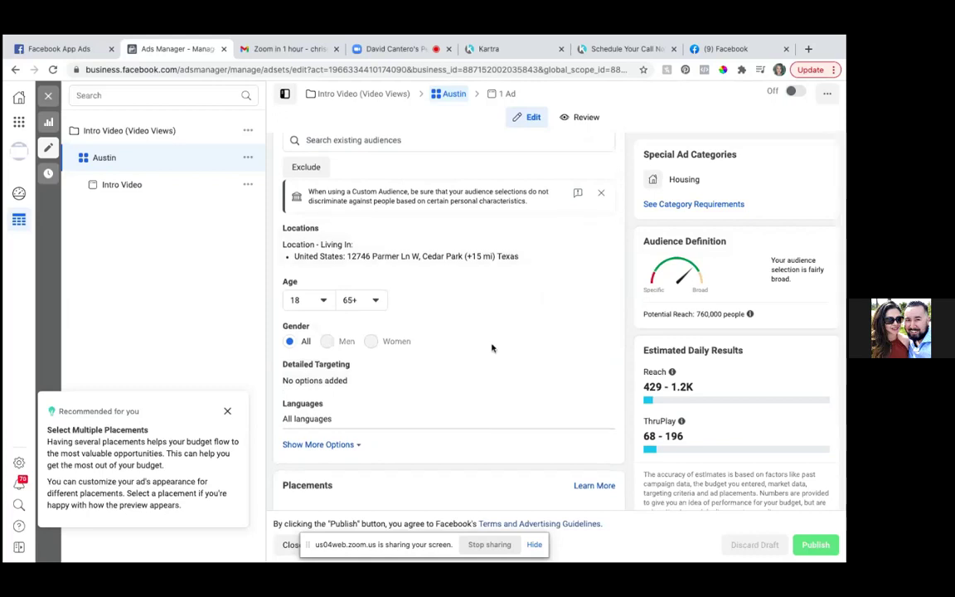
scroll(492, 348, down, 5)
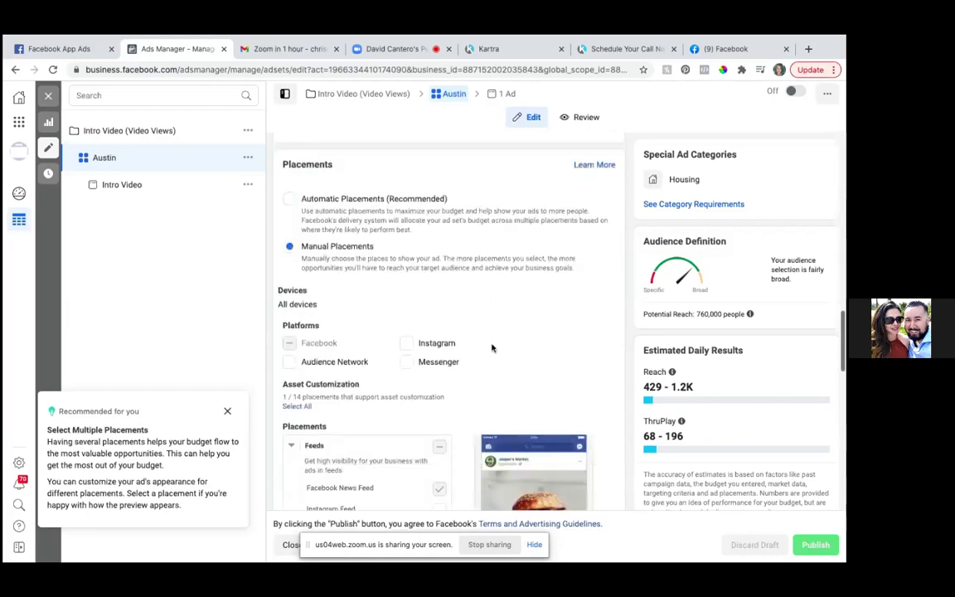
scroll(492, 348, down, 1)
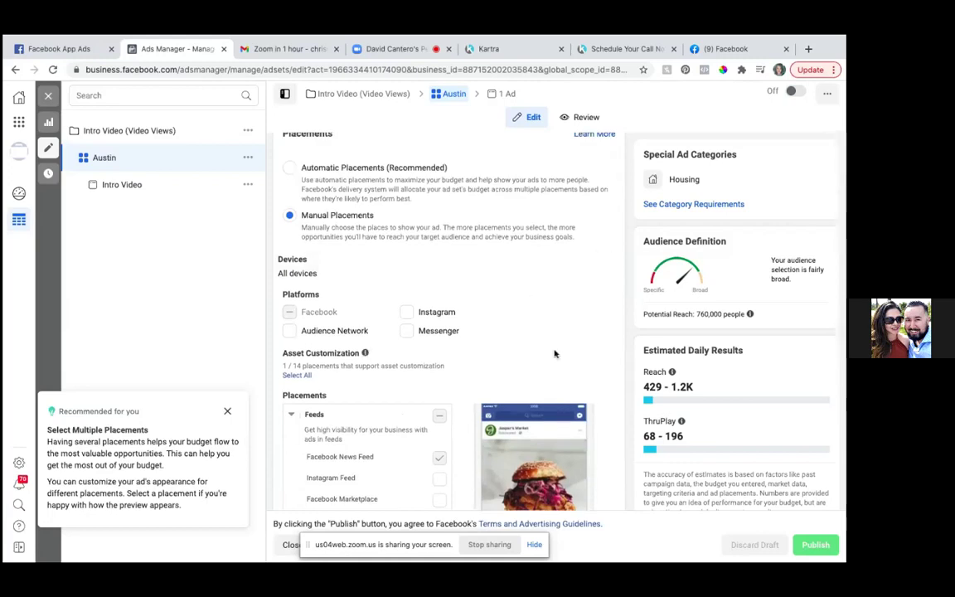
scroll(555, 354, down, 2)
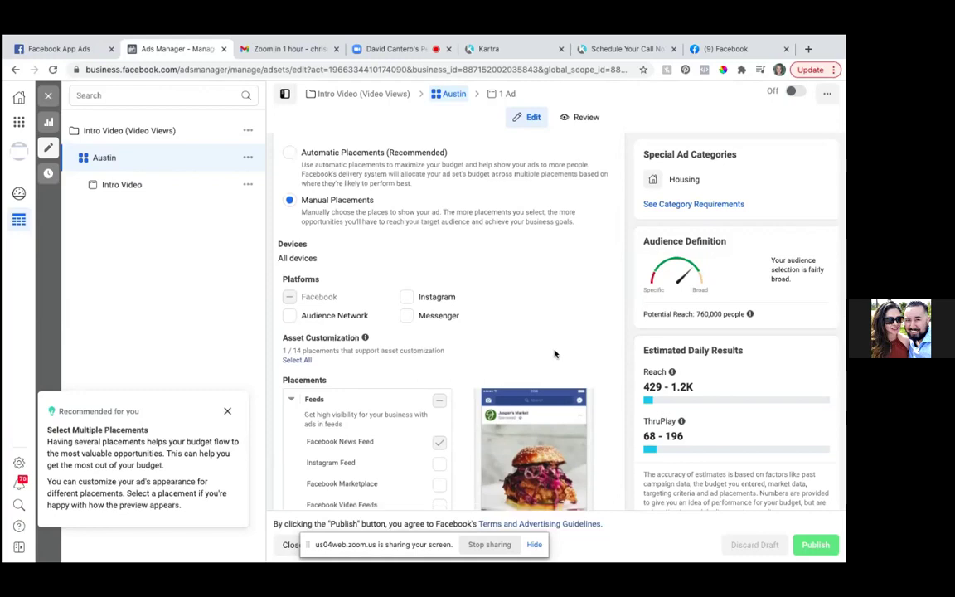
scroll(554, 354, down, 2)
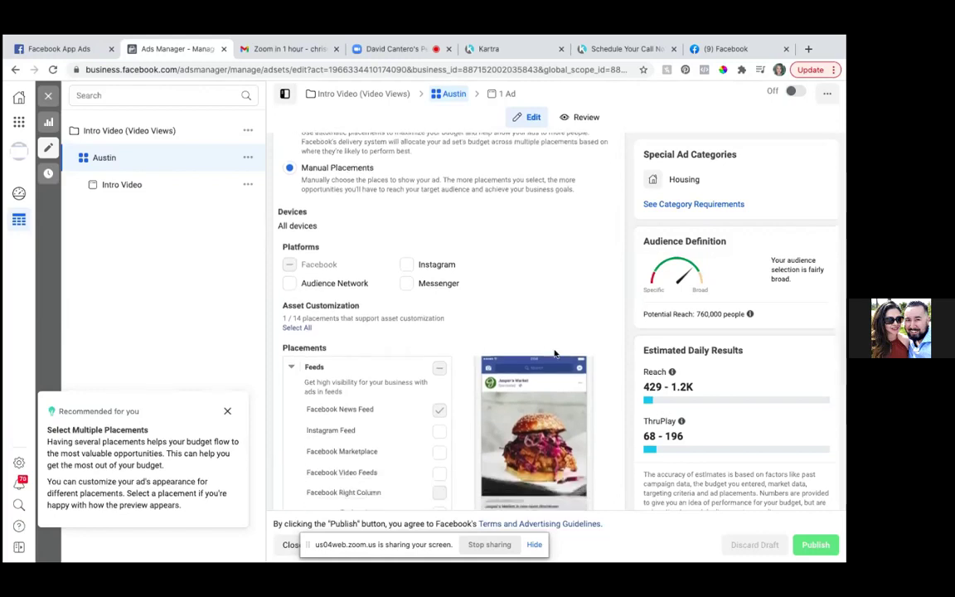
scroll(554, 354, down, 5)
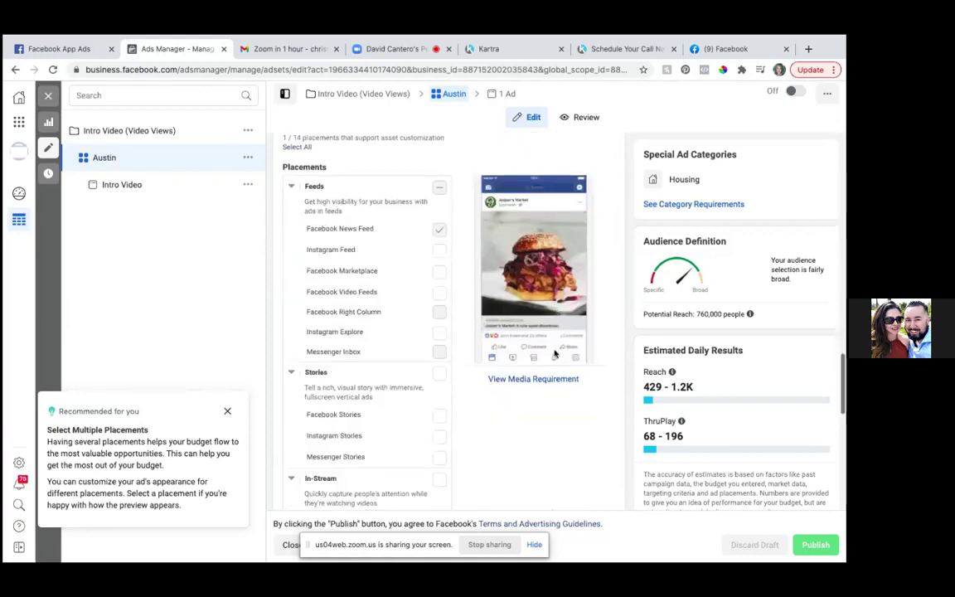
scroll(554, 354, down, 10)
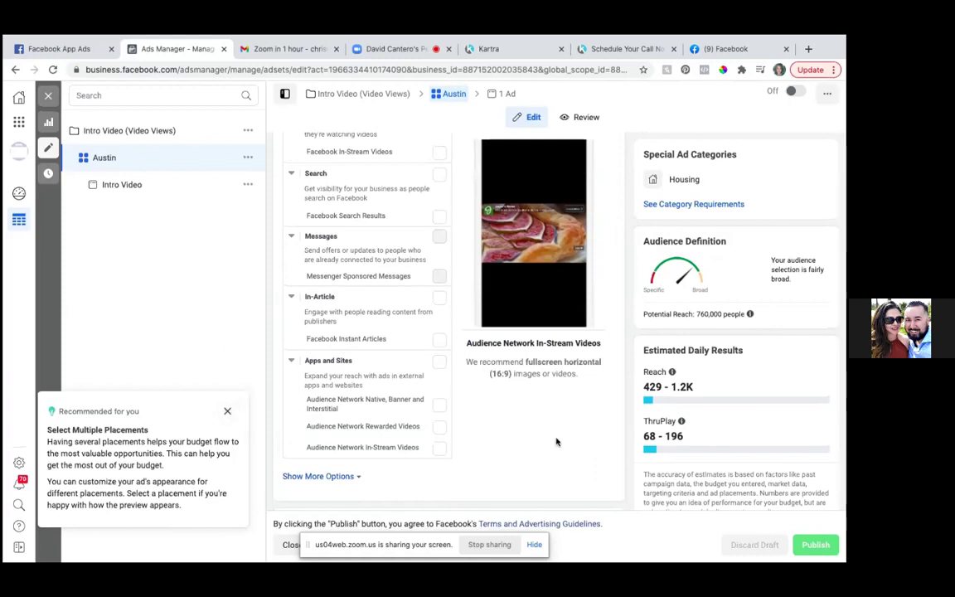
scroll(556, 441, up, 10)
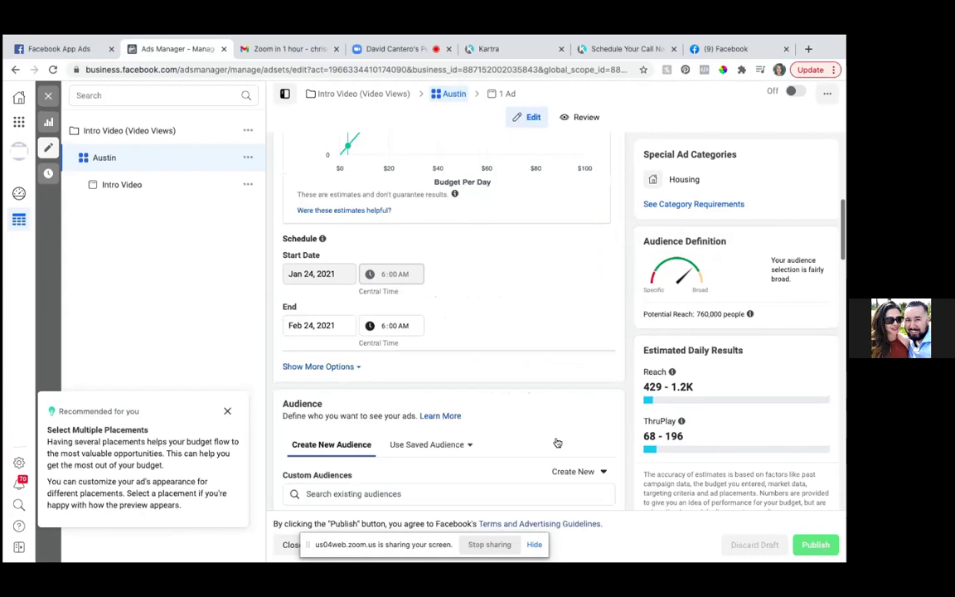
scroll(557, 442, up, 3)
scroll(556, 441, up, 2)
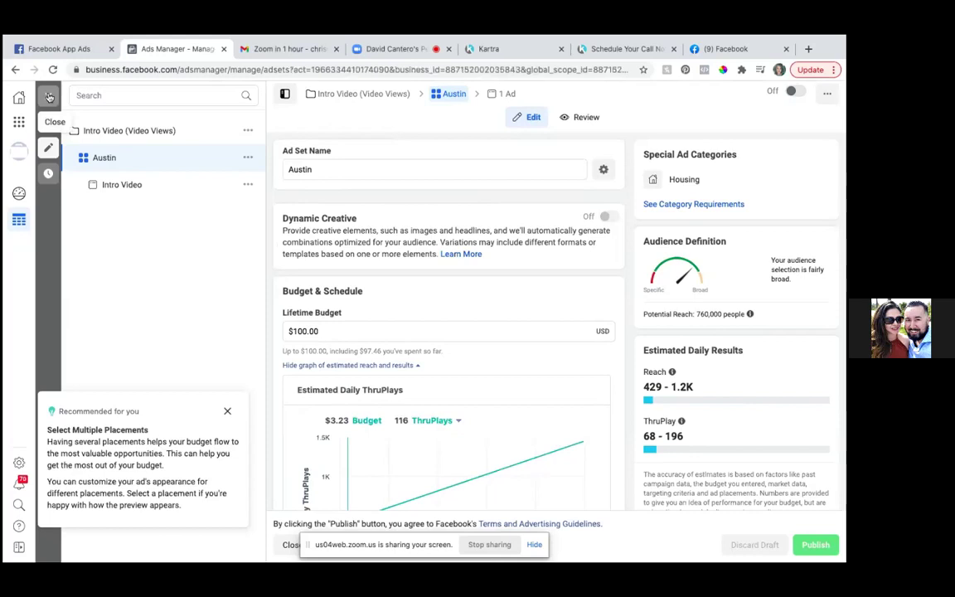
- Switch from Intro Video to Seller Guide Leads Hummer and open its Austin + 25 miles ad set in the editor
click(49, 97)
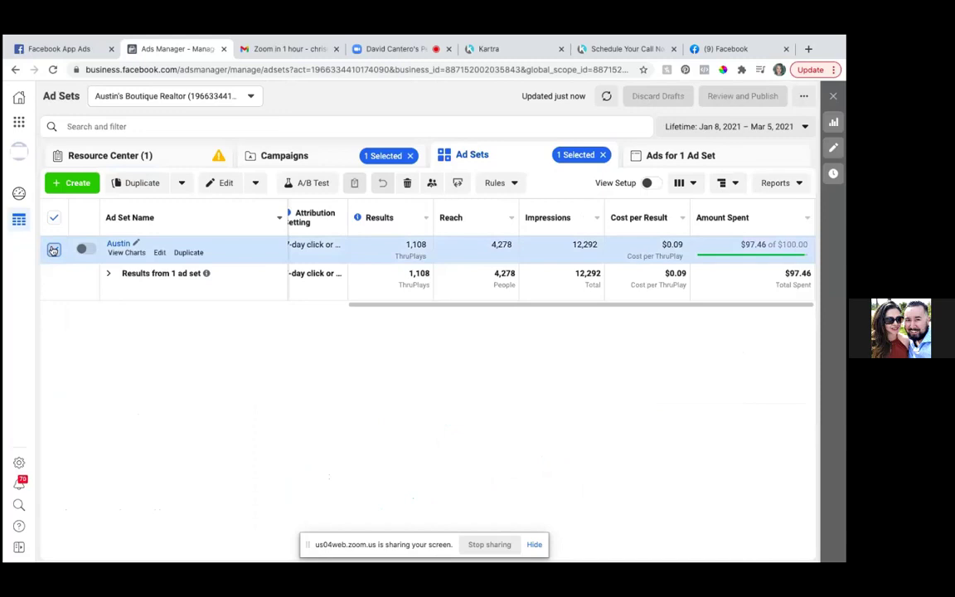
click(53, 249)
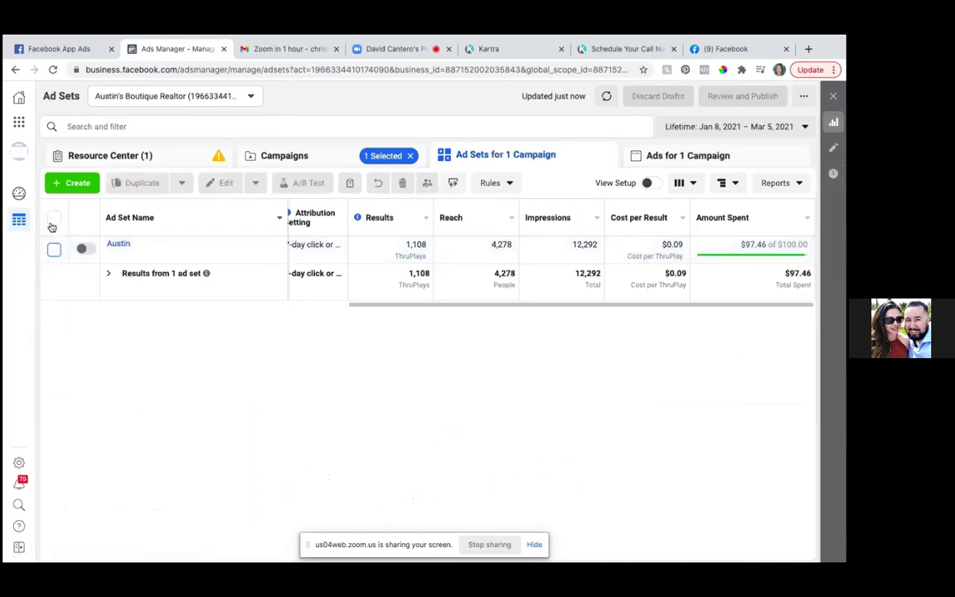
click(279, 157)
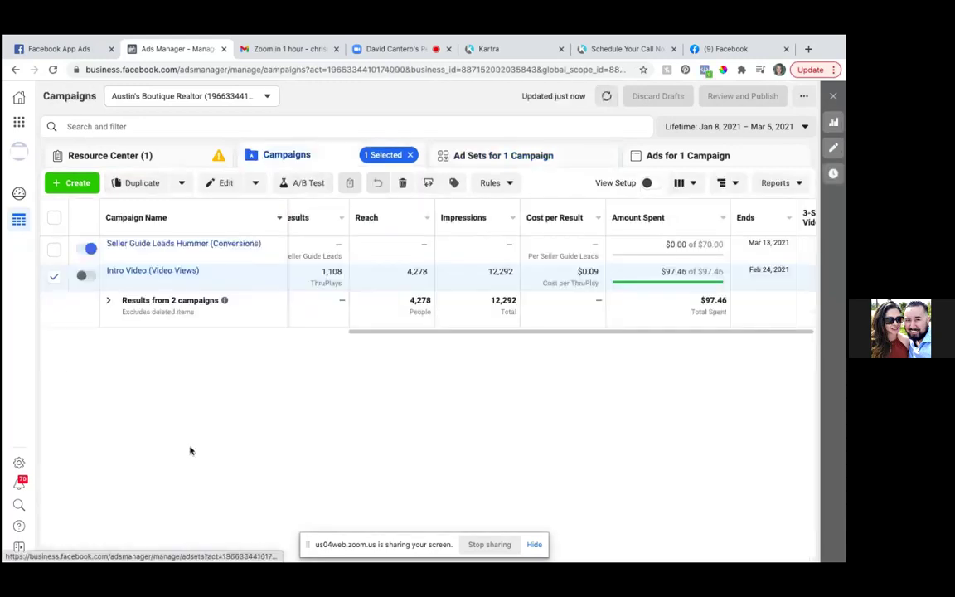
click(53, 274)
click(54, 250)
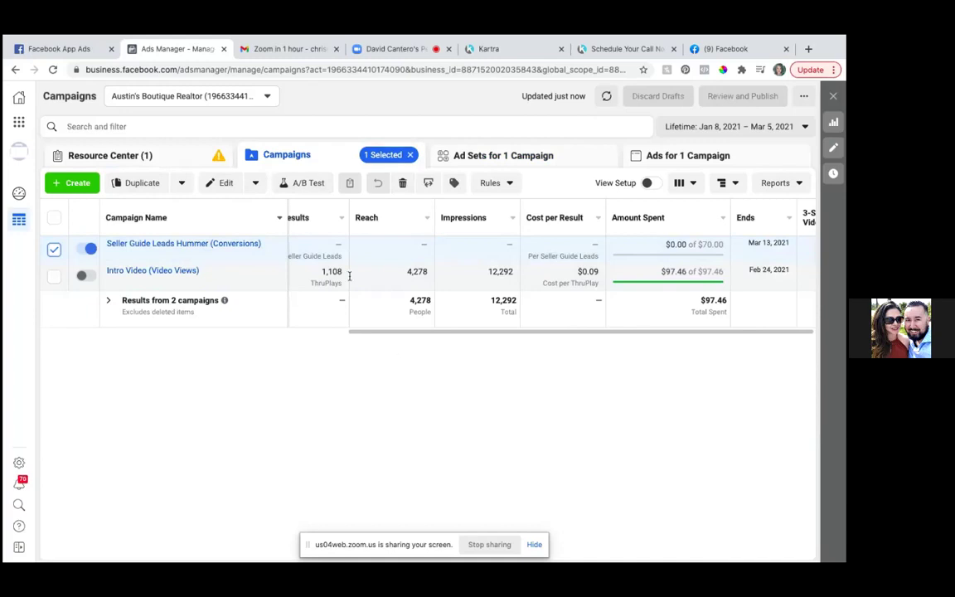
click(503, 158)
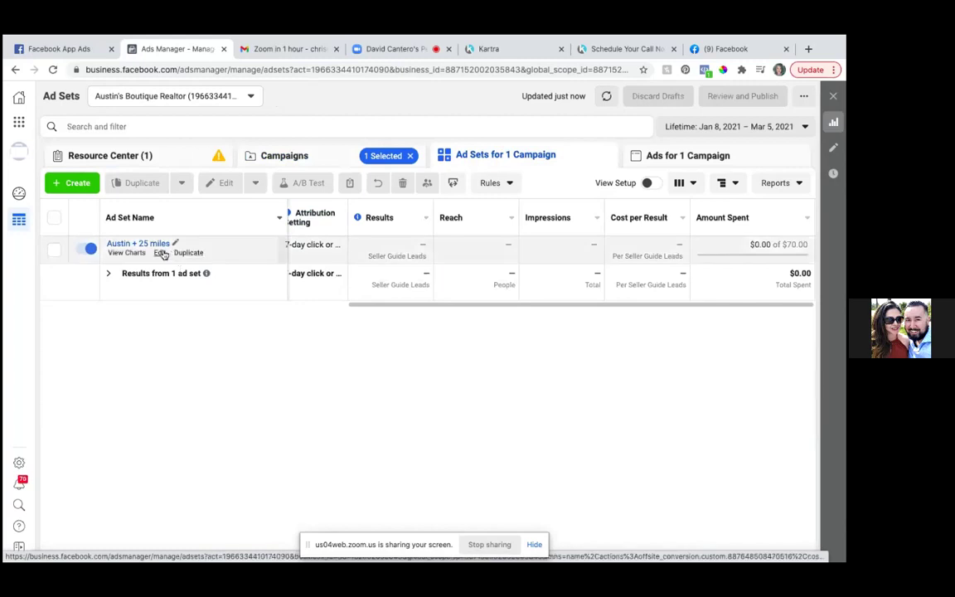
click(162, 253)
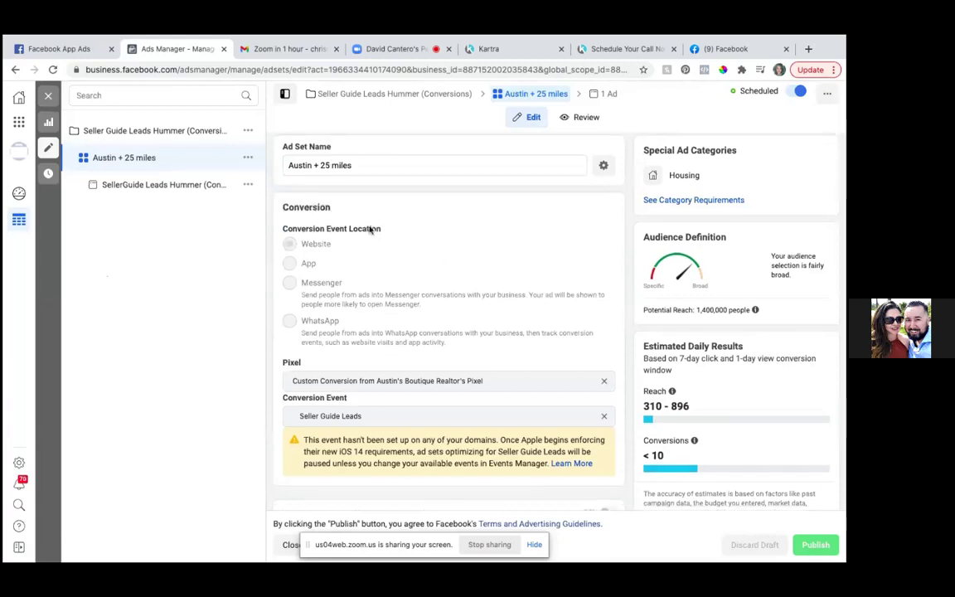
- Change the ad set name to 'Austin + 15 miles'
scroll(370, 230, down, 8)
scroll(369, 230, down, 2)
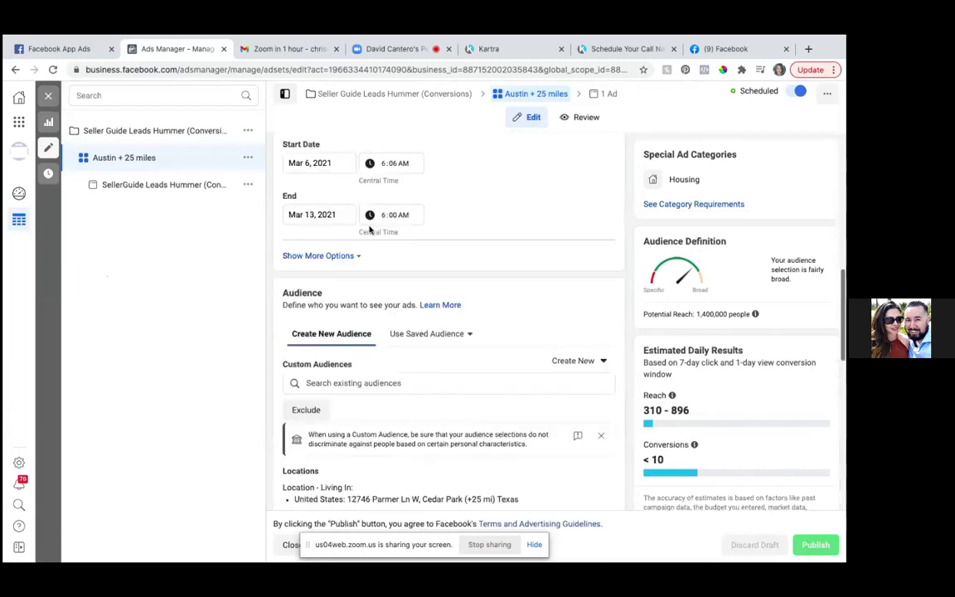
scroll(368, 228, up, 10)
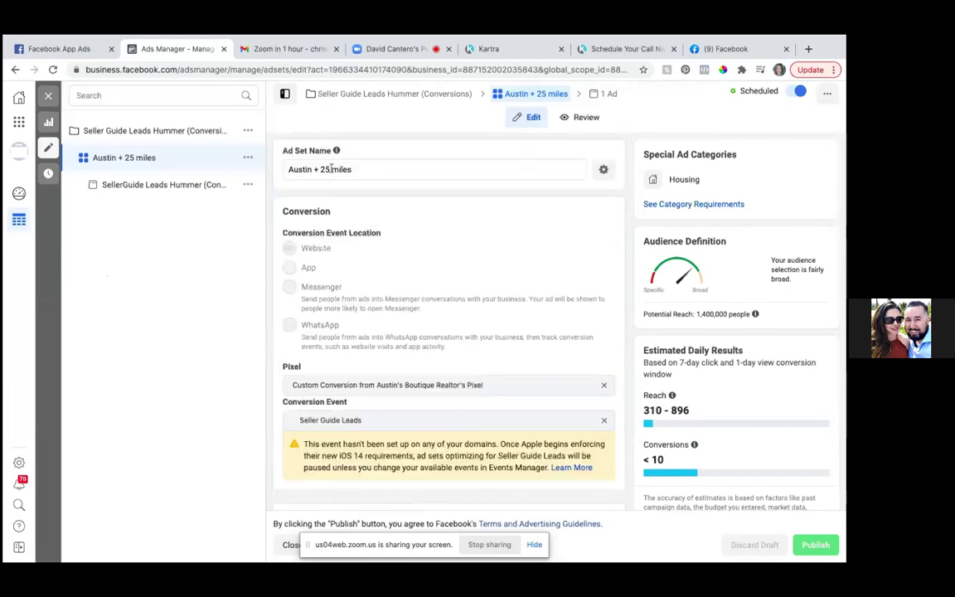
click(332, 169)
key(BackSpace)
key(BackSpace)
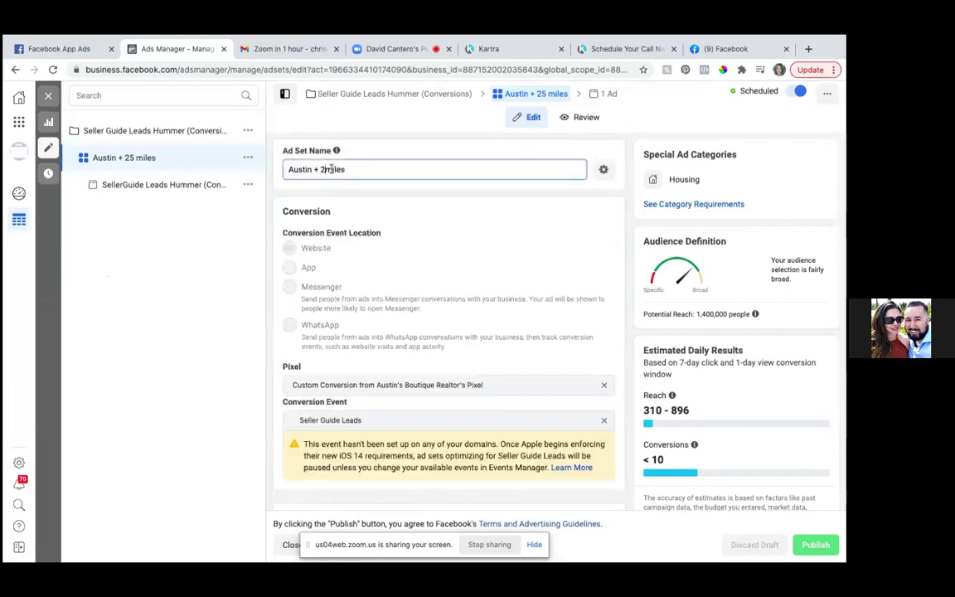
key(BackSpace)
text(15)
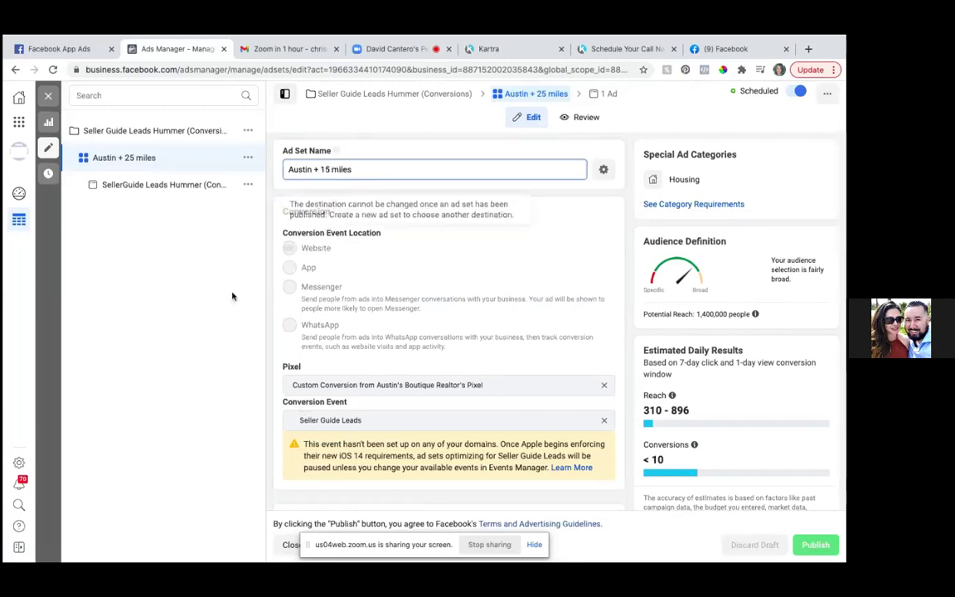
- Scroll through the ad set to review its 25-mile street-address targeting and 18–65+ ages
scroll(358, 353, down, 1)
scroll(358, 354, down, 5)
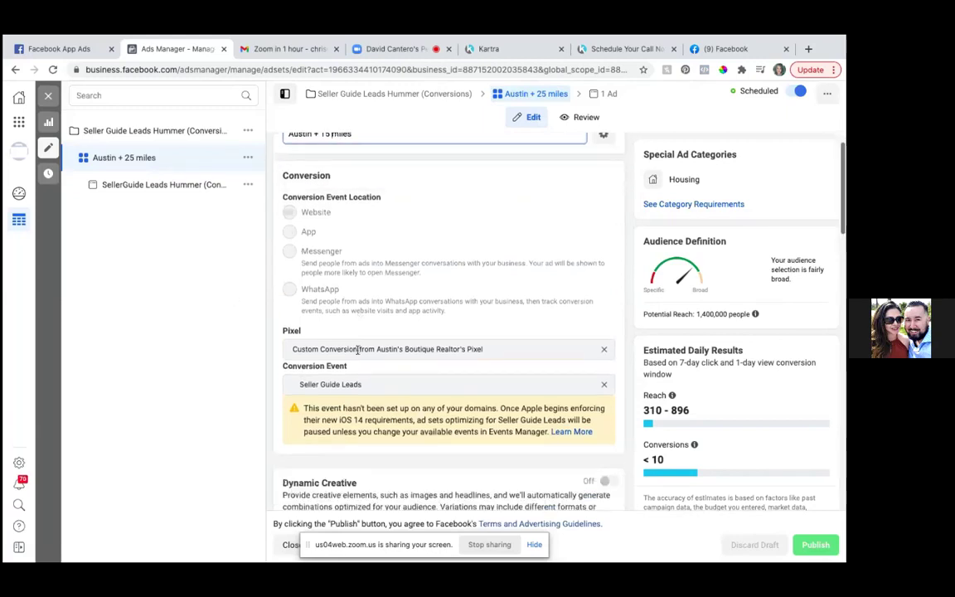
scroll(358, 353, down, 3)
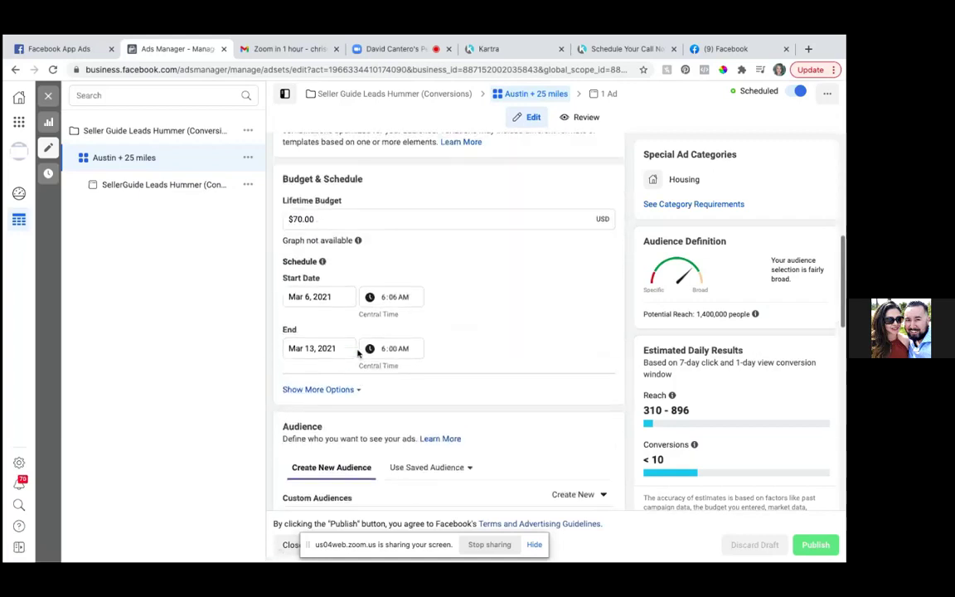
scroll(358, 353, up, 1)
scroll(358, 353, down, 4)
scroll(358, 353, down, 4)
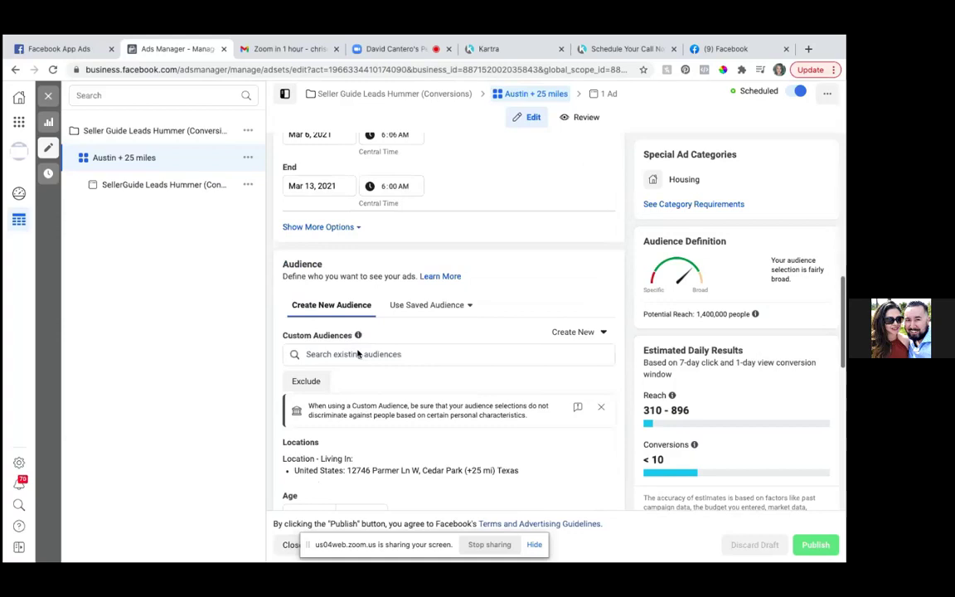
scroll(358, 353, up, 1)
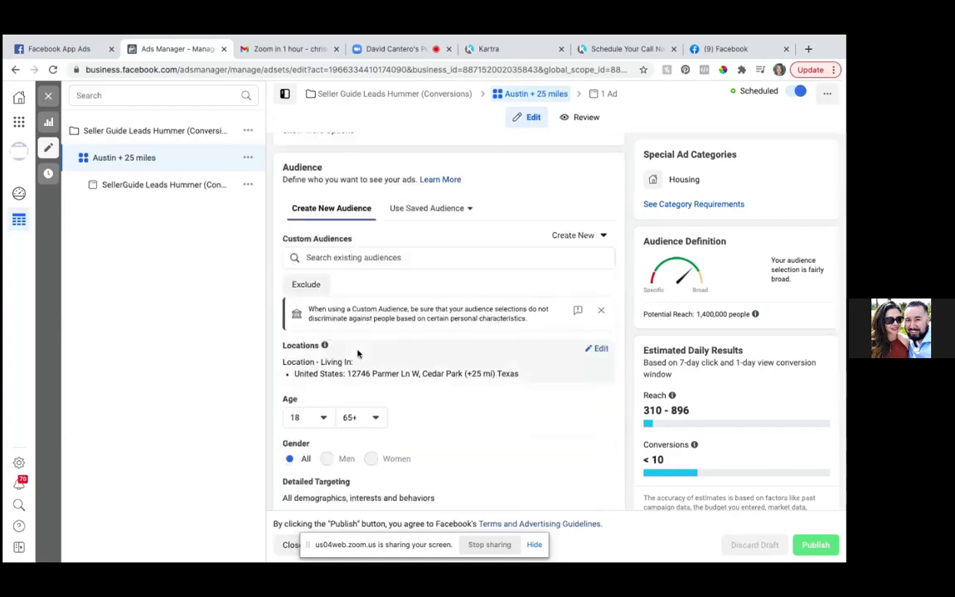
scroll(358, 353, up, 2)
scroll(358, 354, up, 1)
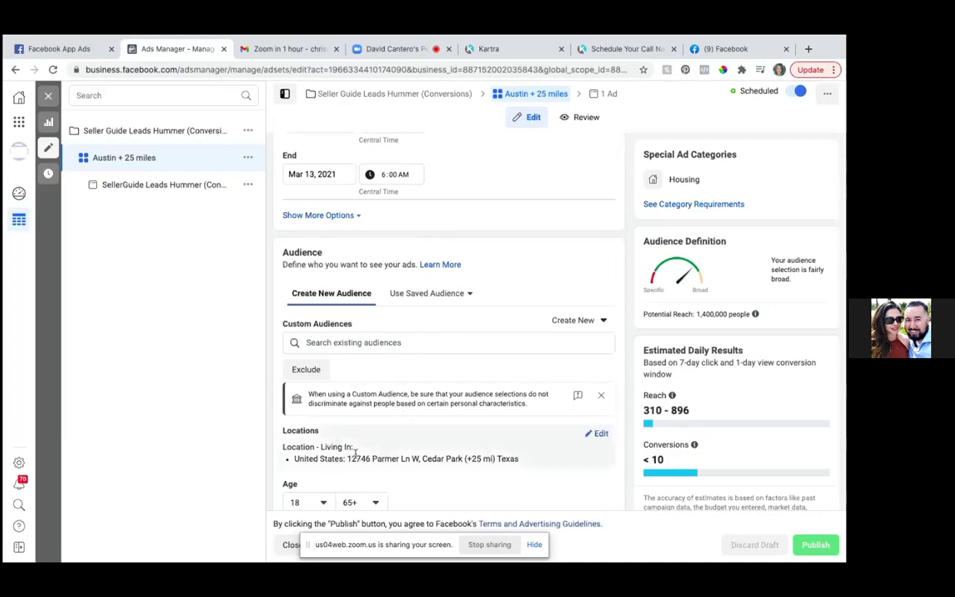
- Reduce the Cedar Park address radius from 25 to 15 miles and publish the ad set
click(596, 434)
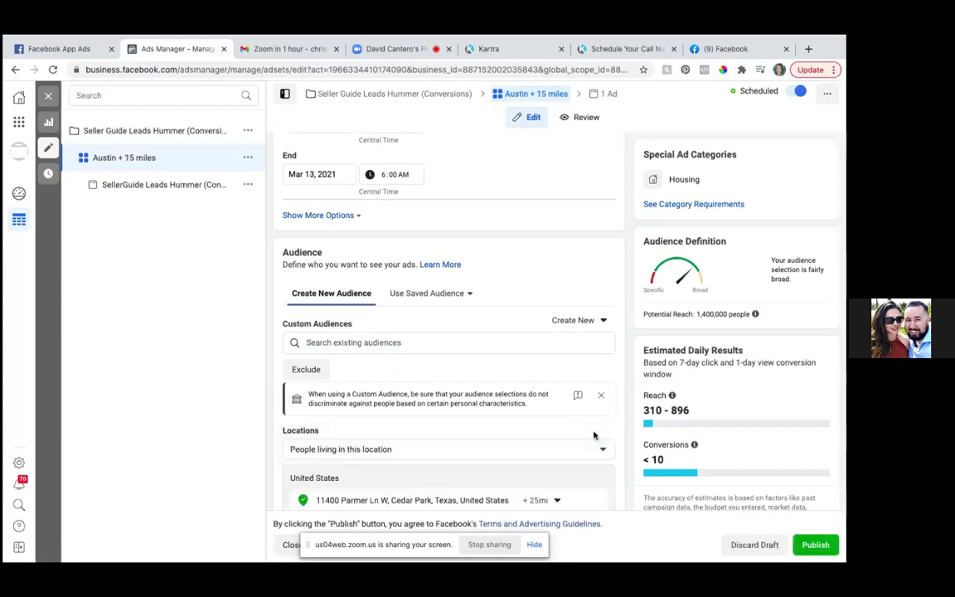
scroll(564, 481, down, 1)
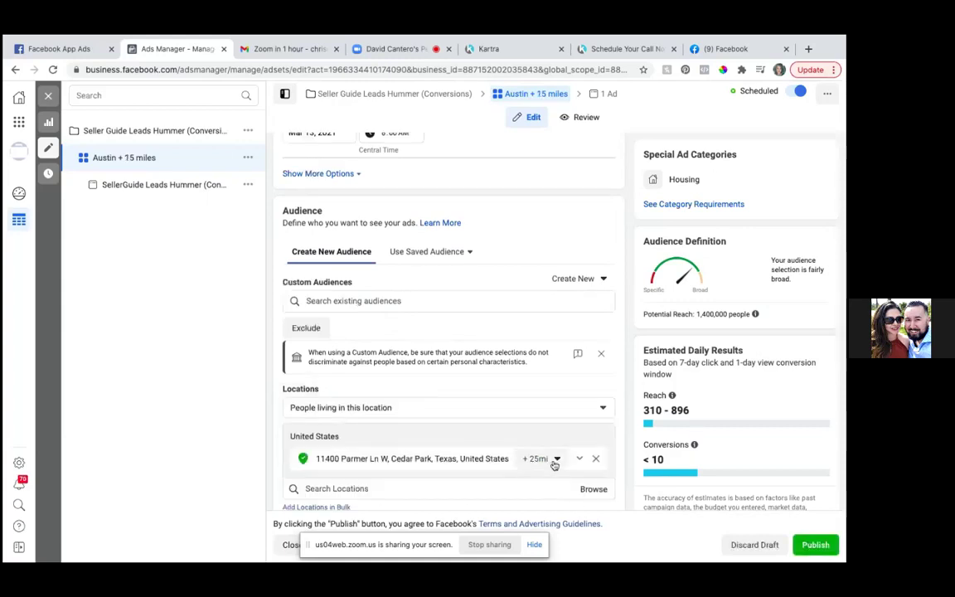
click(557, 460)
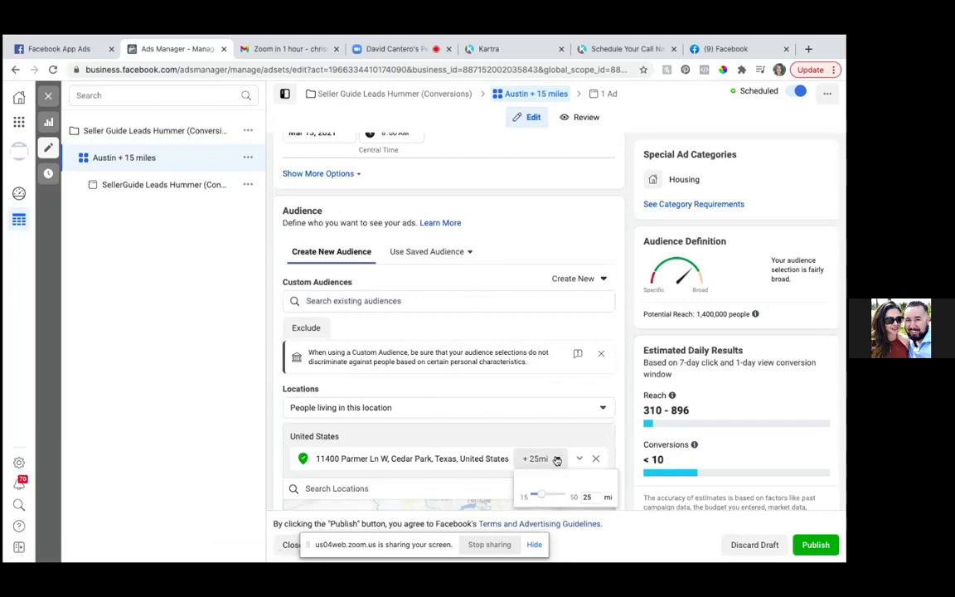
drag(540, 495, 527, 494)
scroll(522, 496, down, 2)
scroll(521, 497, down, 2)
click(520, 478)
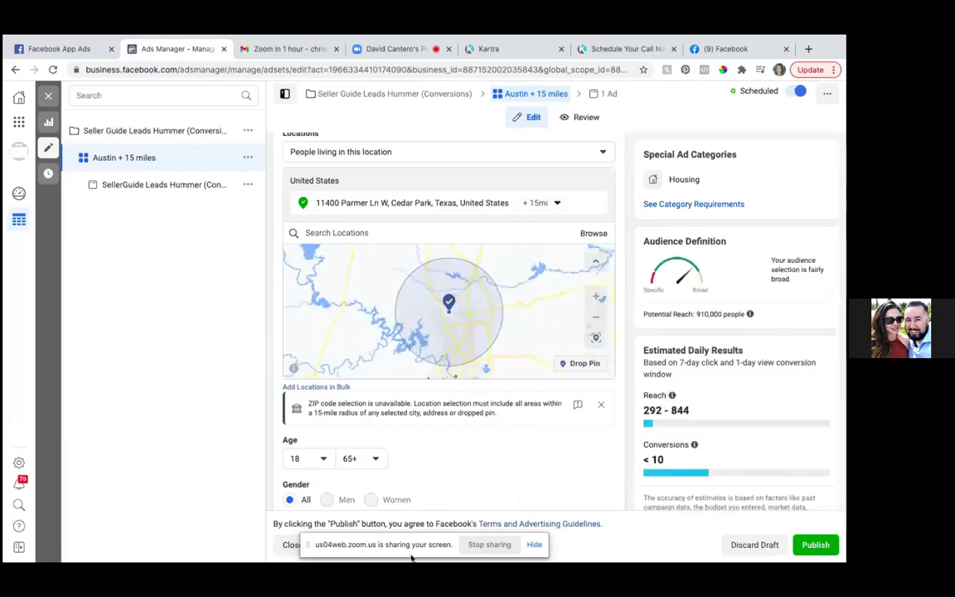
click(816, 546)
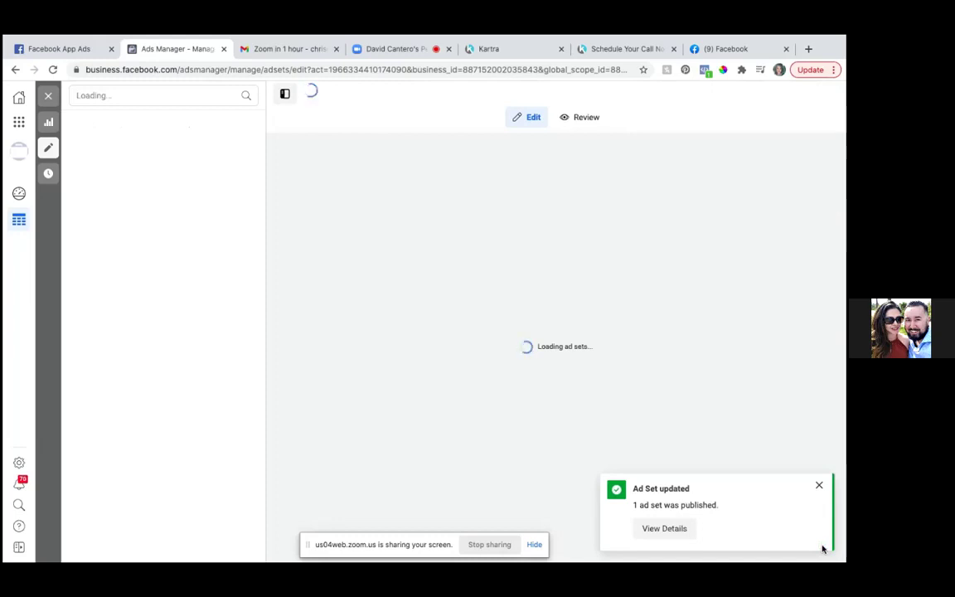
- Dismiss the Ad Set updated notice and close the editor, returning to the ad sets list
click(819, 486)
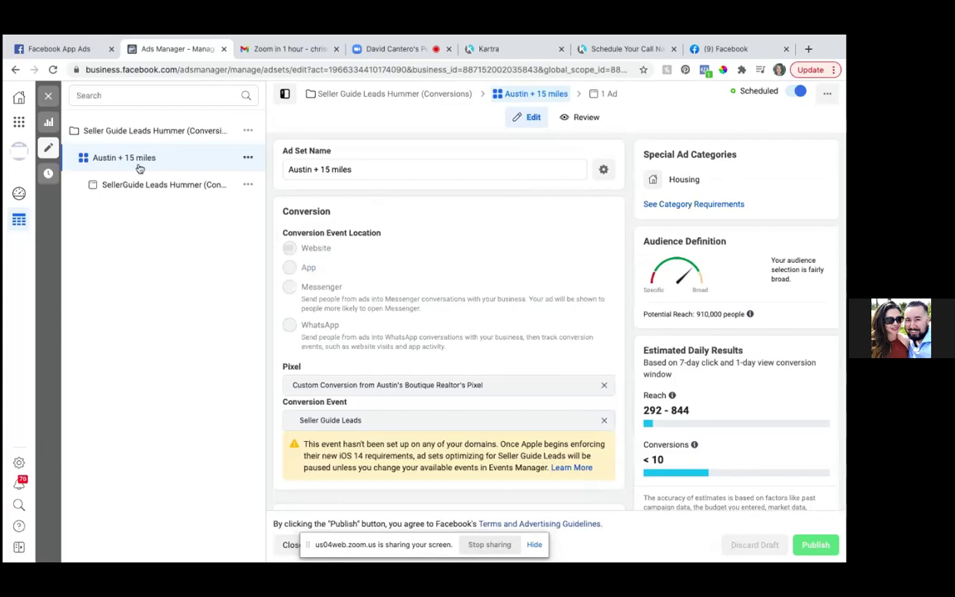
click(48, 95)
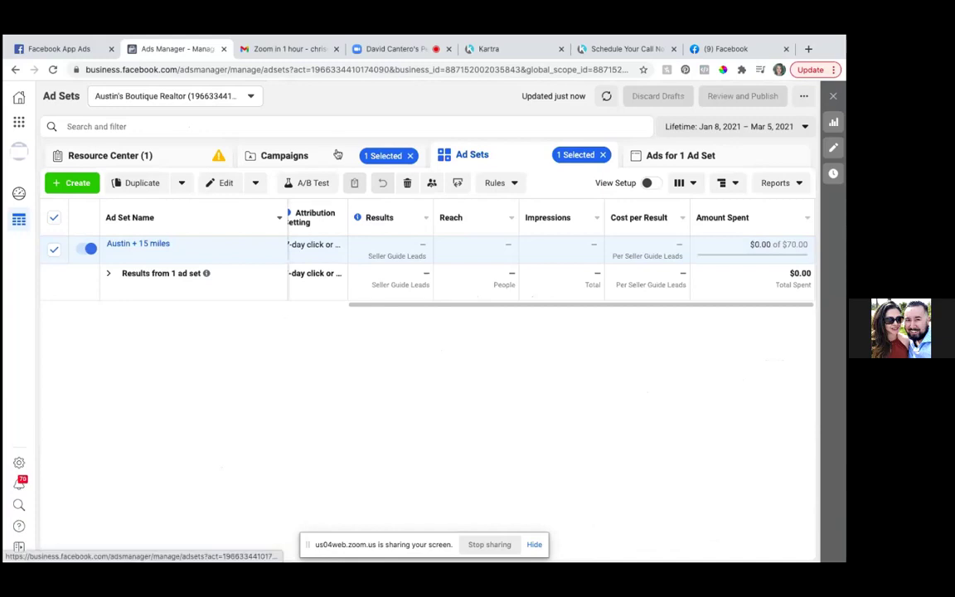
- Clear selections, return to Campaigns, and confirm Seller Guide Leads Hummer shows Scheduled in Delivery
click(604, 156)
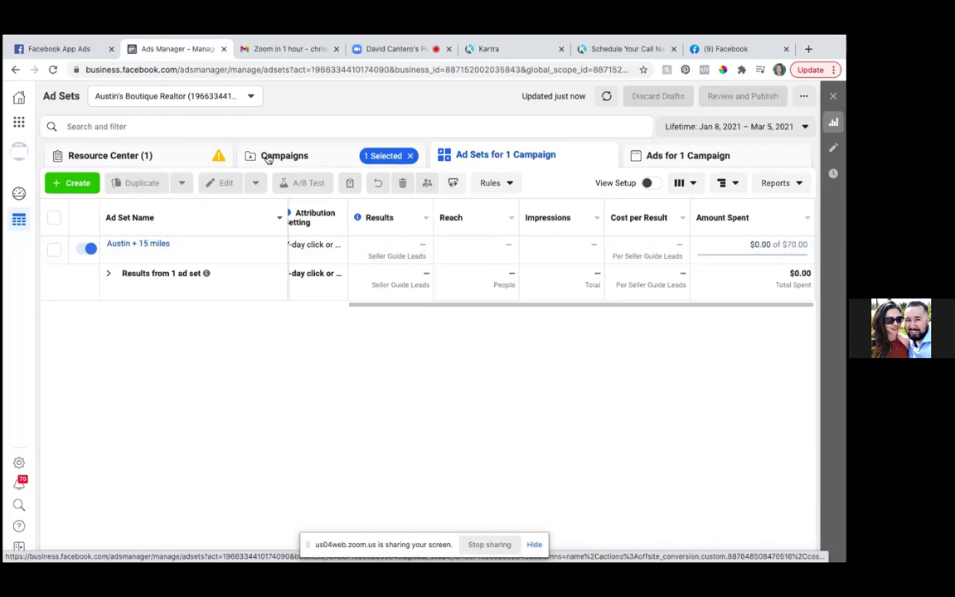
click(268, 158)
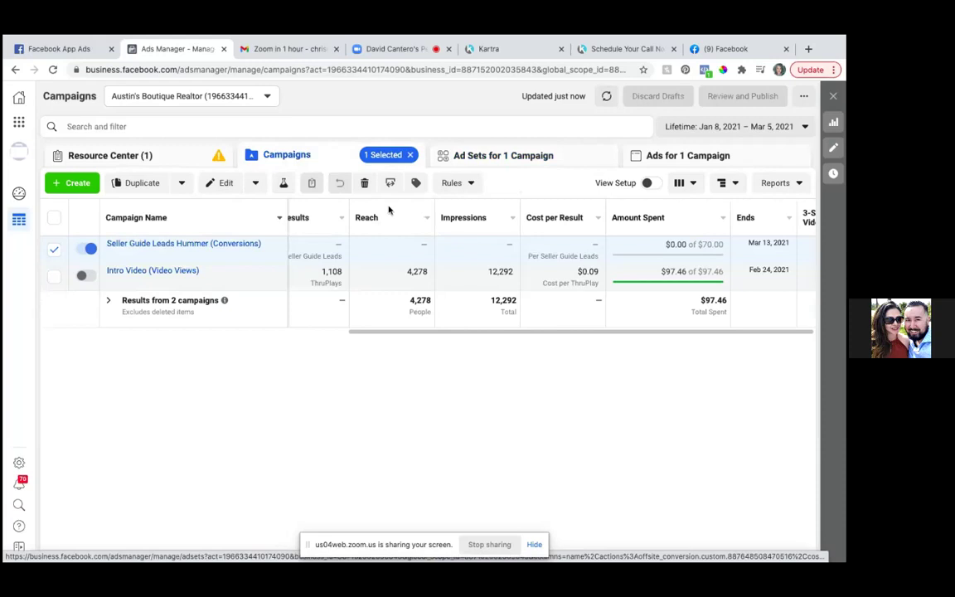
click(410, 155)
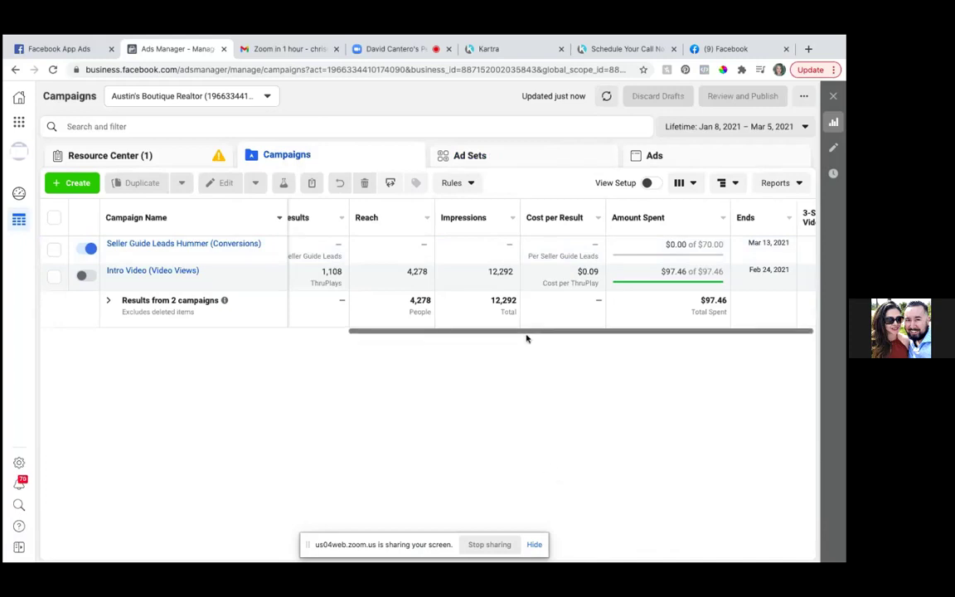
drag(526, 334, 241, 375)
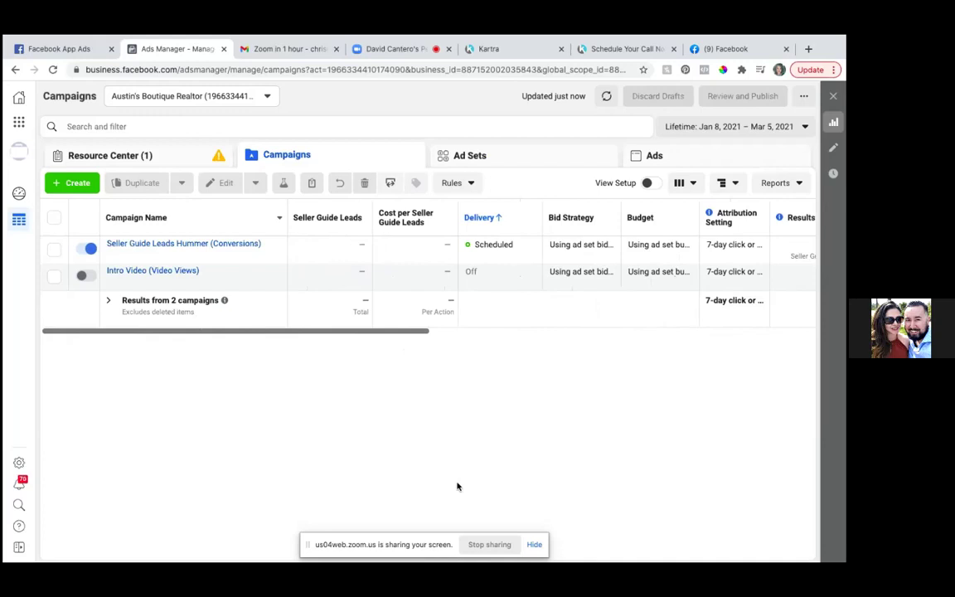